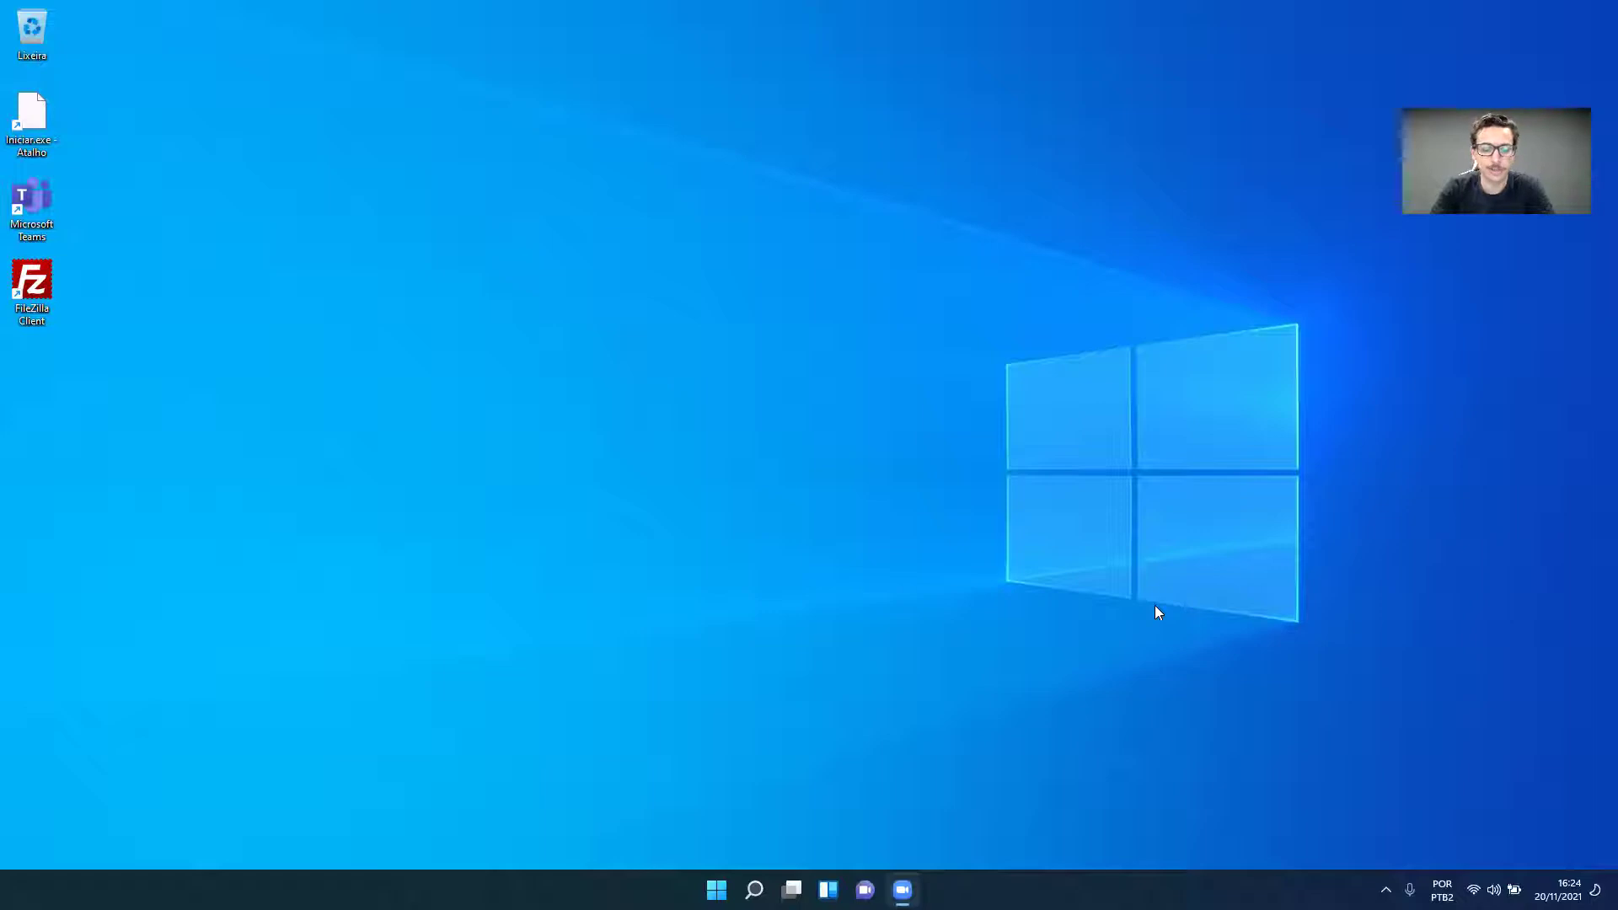
# - Open the Windows settings and start downloading the available updates in Windows Update
pyautogui.press('super')
pyautogui.write('confi')
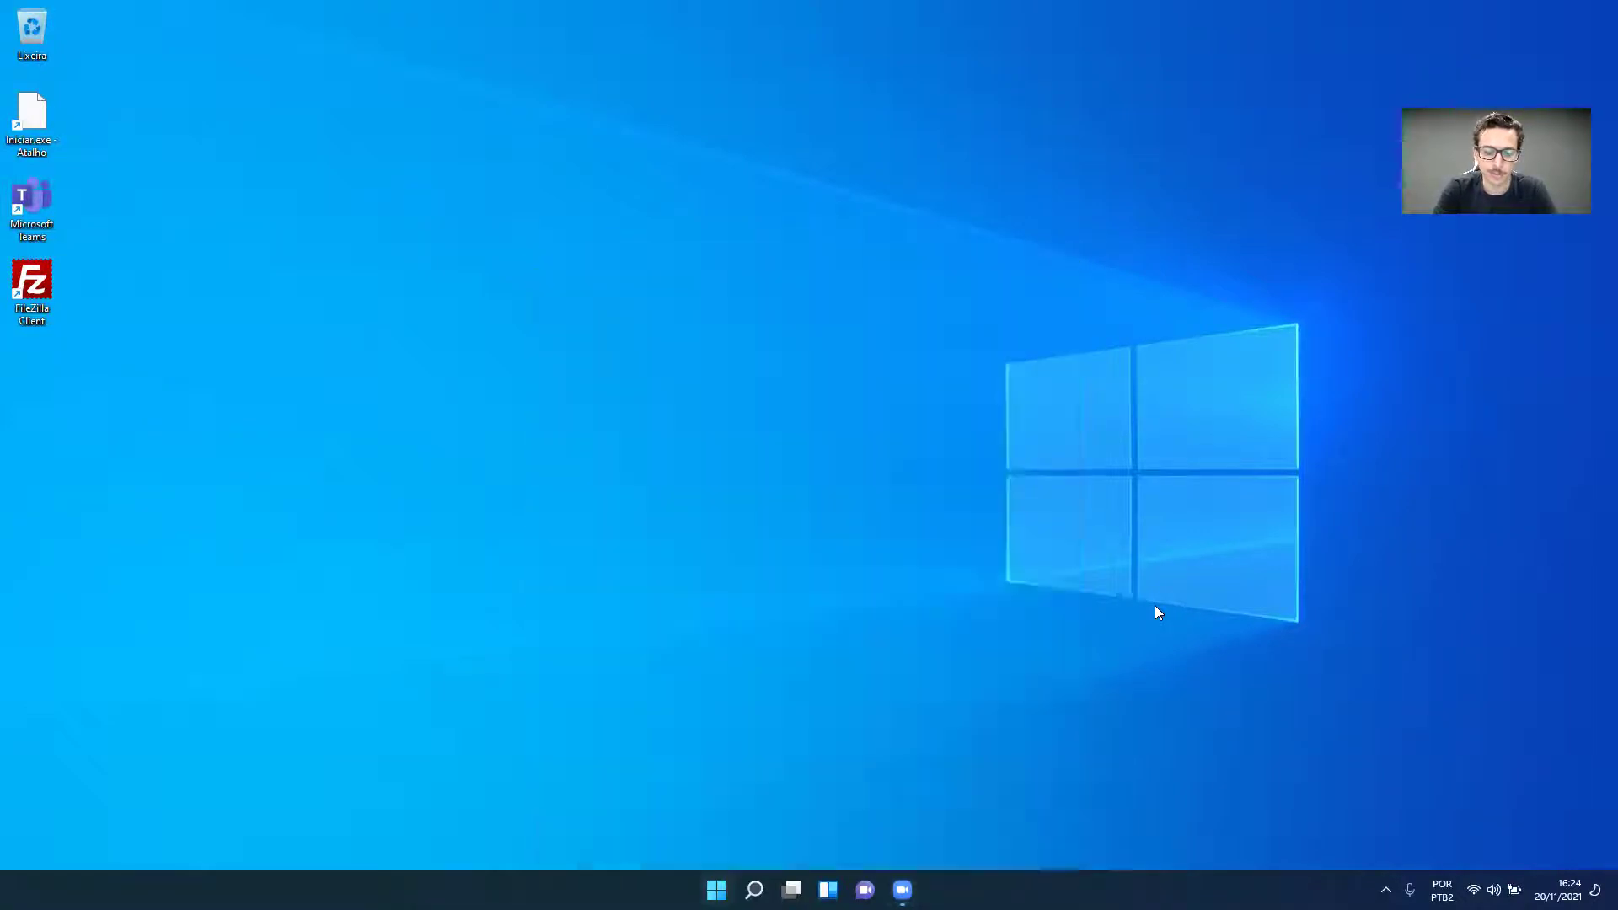
pyautogui.press('Return')
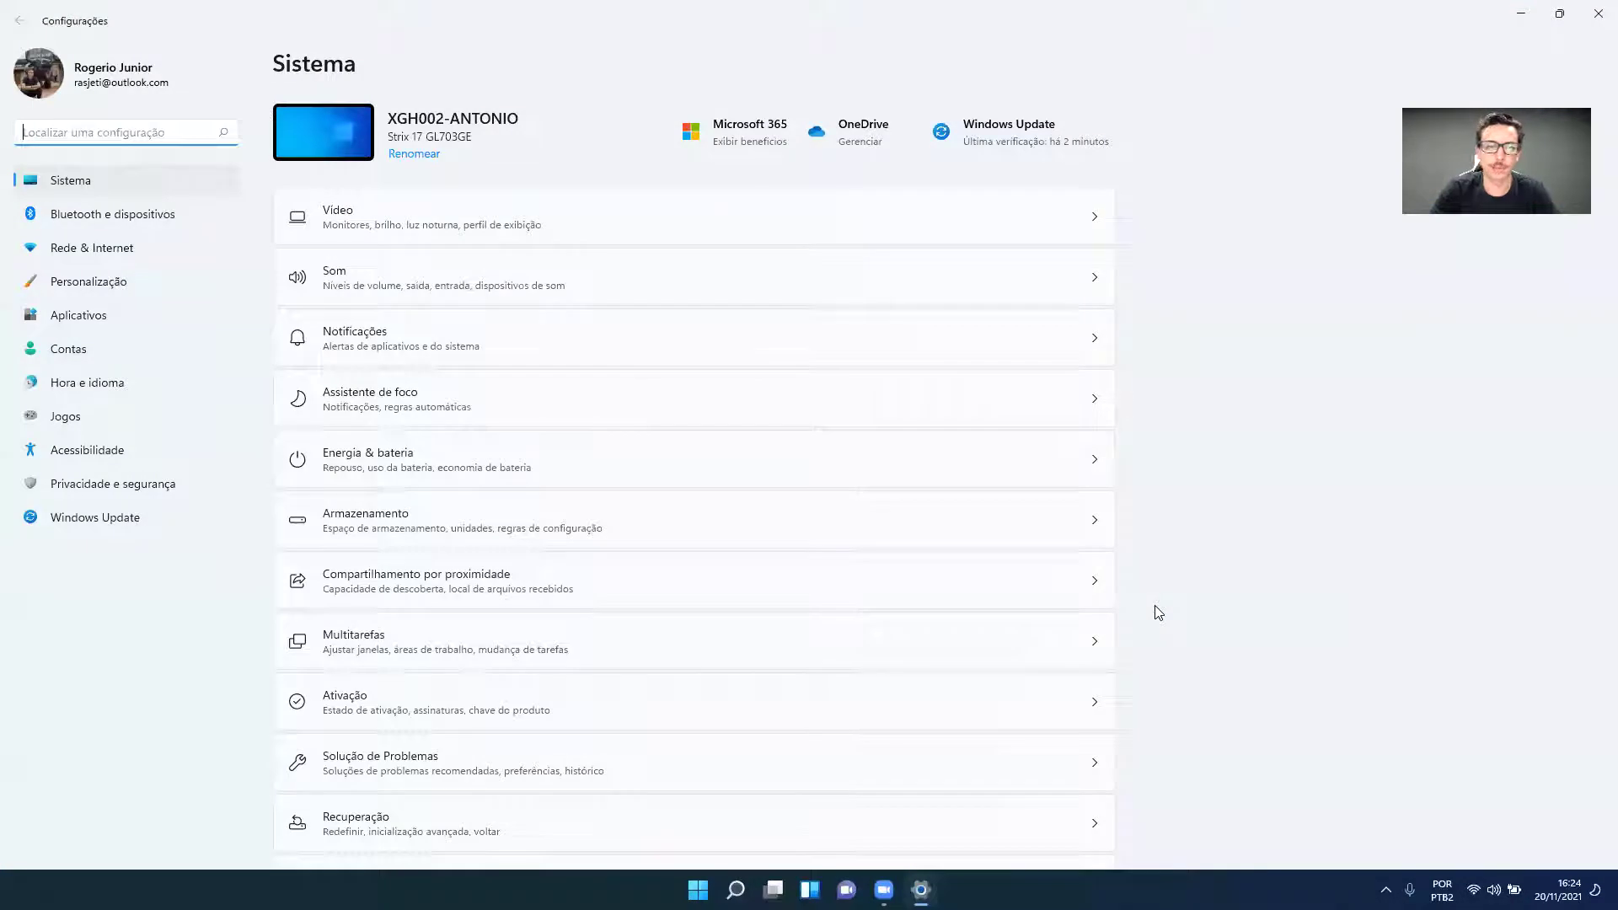
pyautogui.click(110, 521)
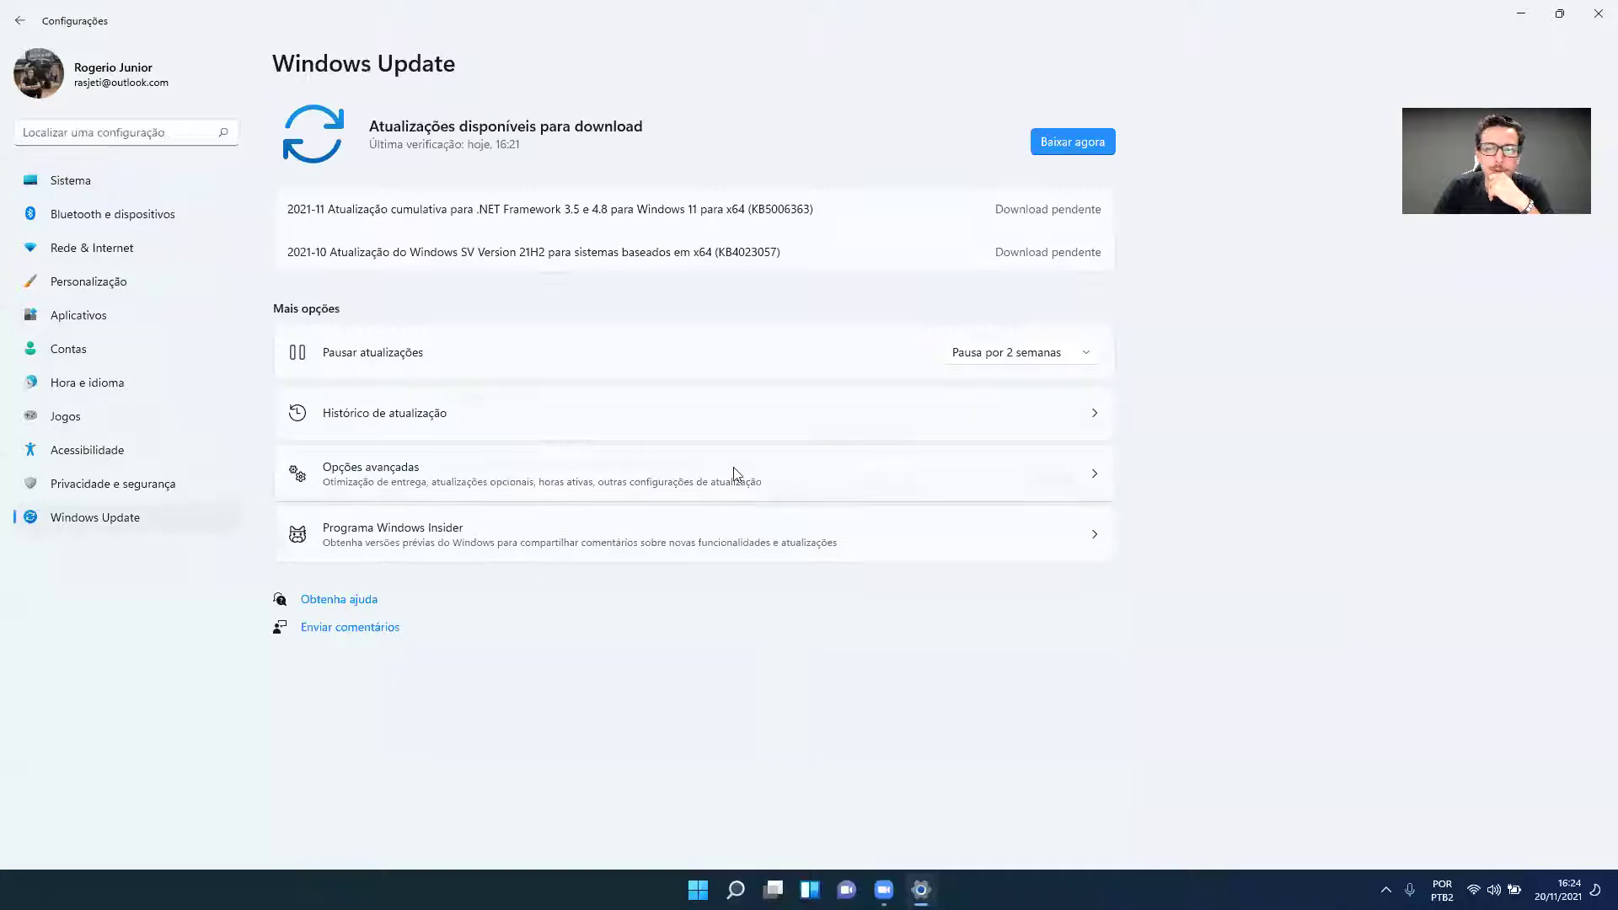
pyautogui.click(1067, 141)
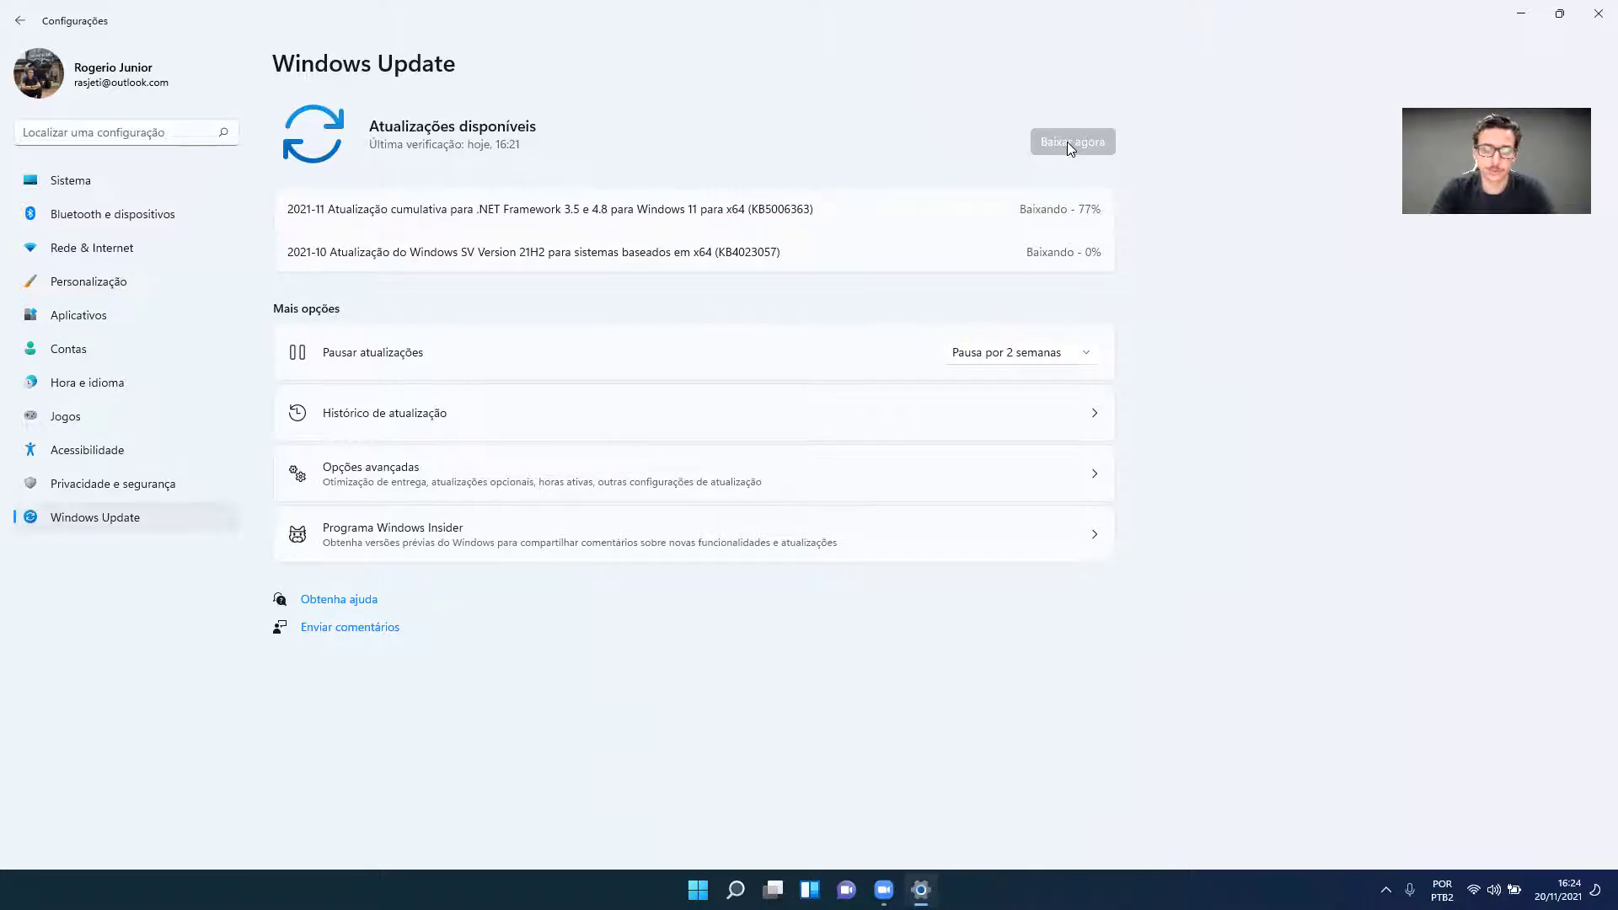
# - Open the Microsoft Store and check for app updates from the library
pyautogui.press('super')
pyautogui.write('loja')
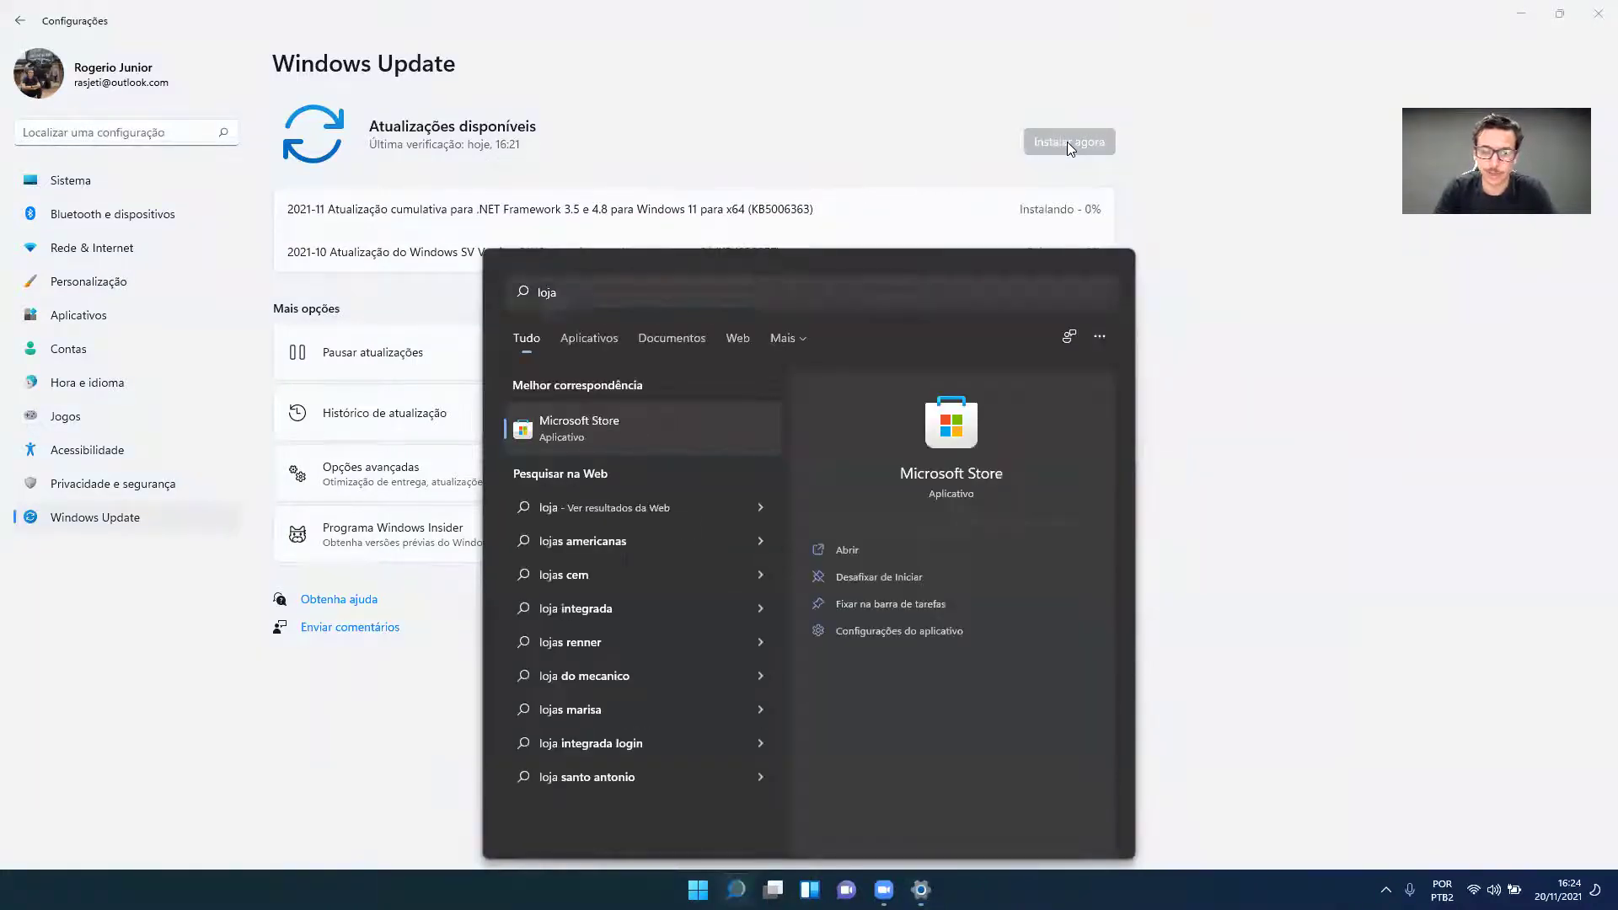
pyautogui.press('Return')
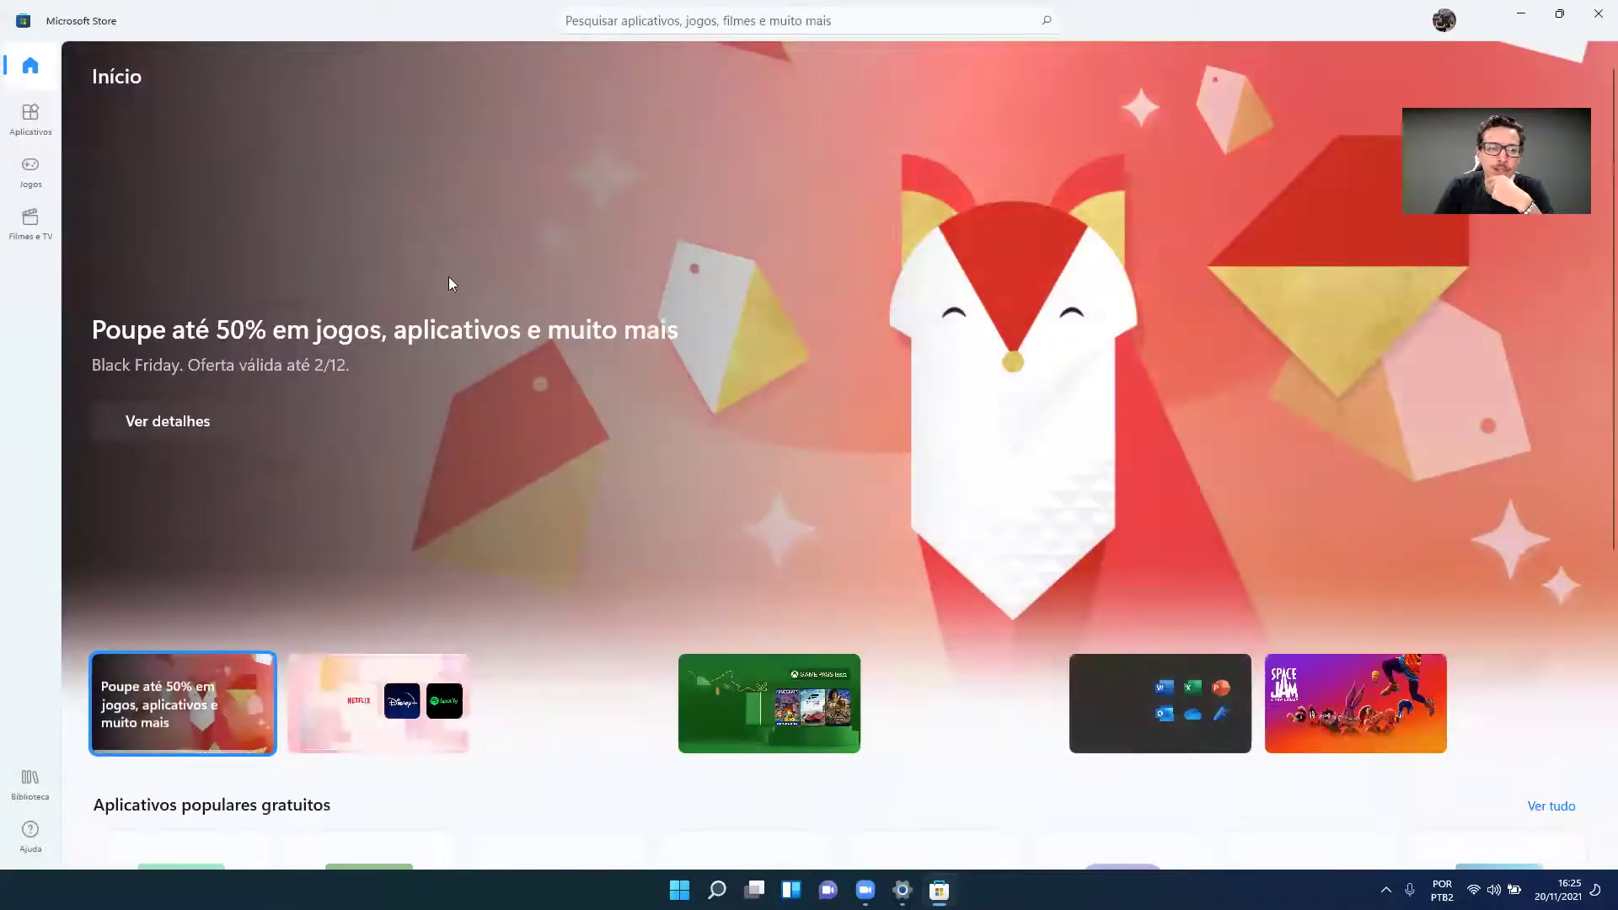
pyautogui.click(31, 118)
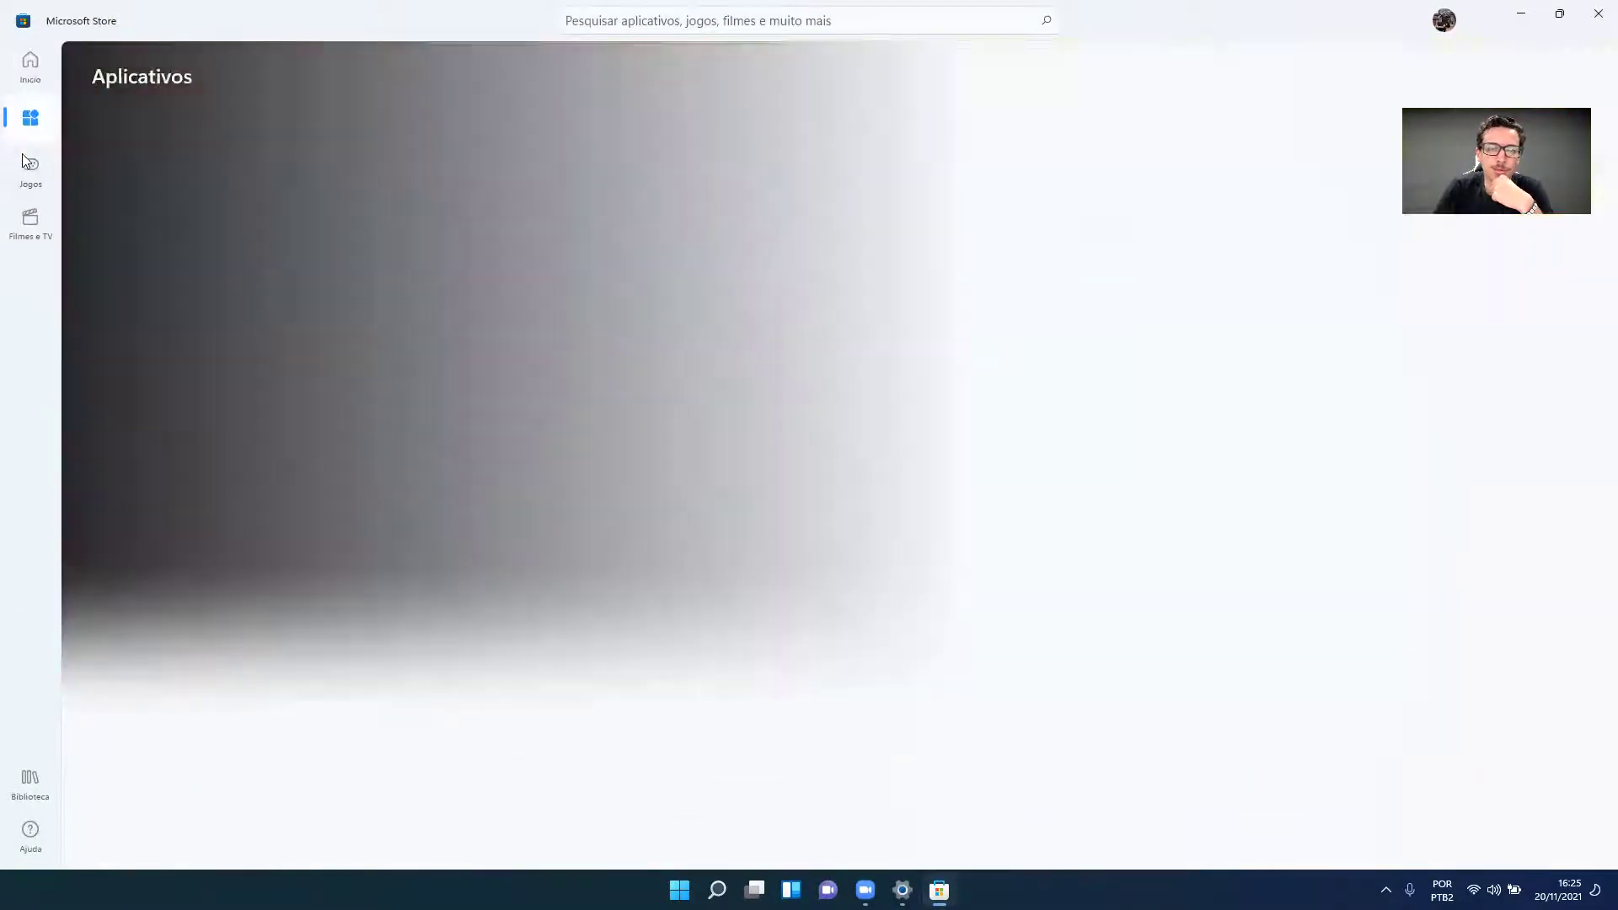
pyautogui.click(19, 181)
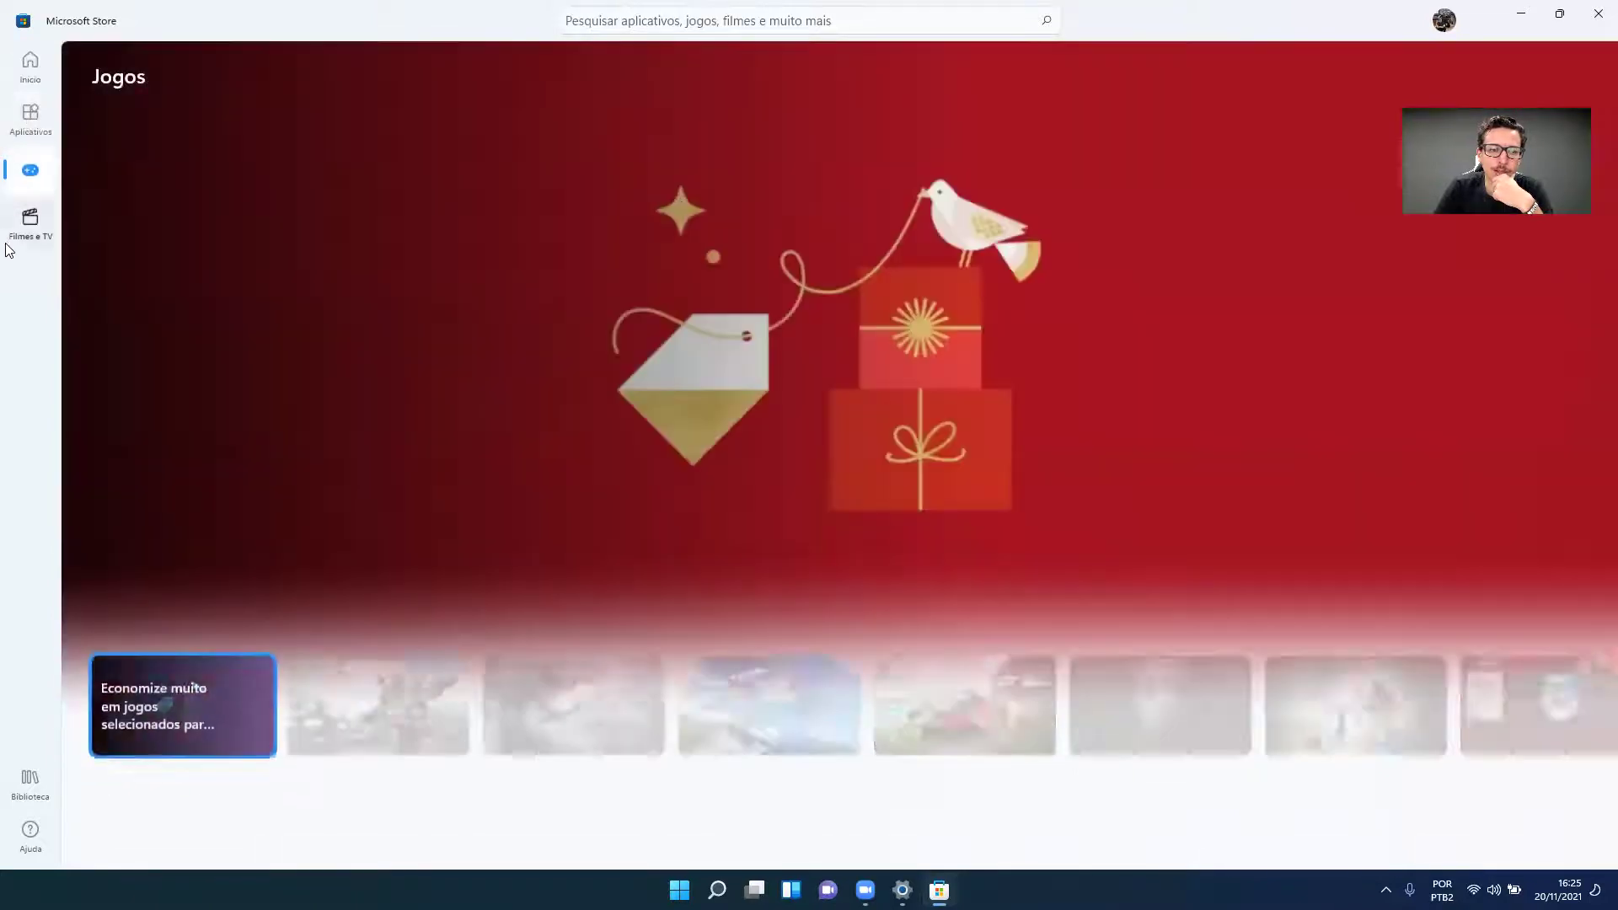
pyautogui.click(25, 229)
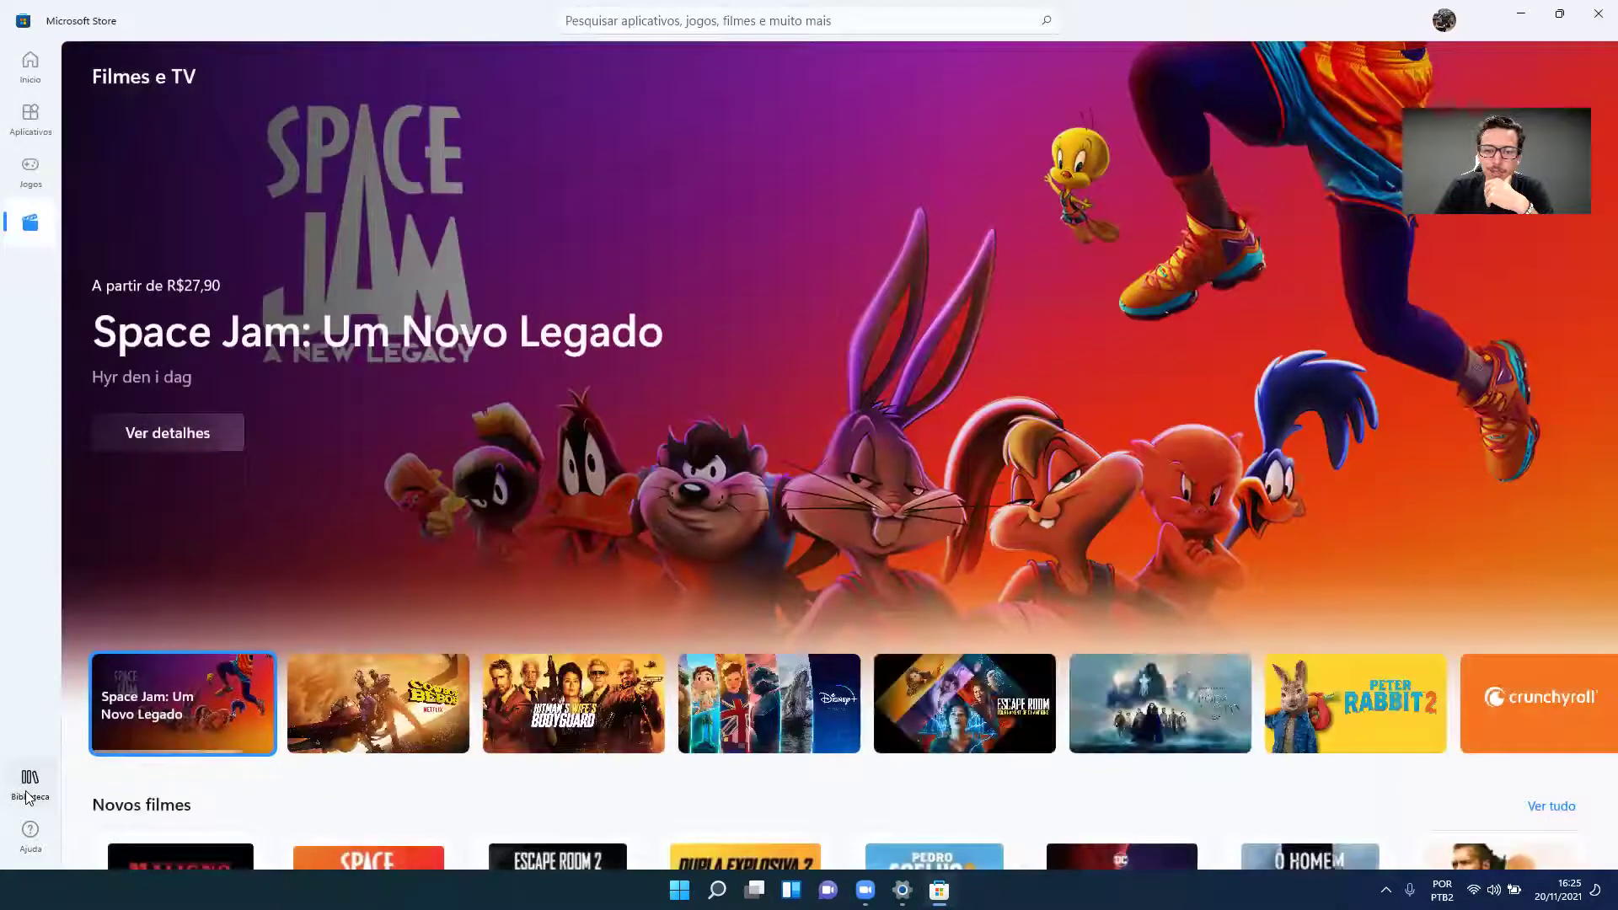
pyautogui.click(28, 792)
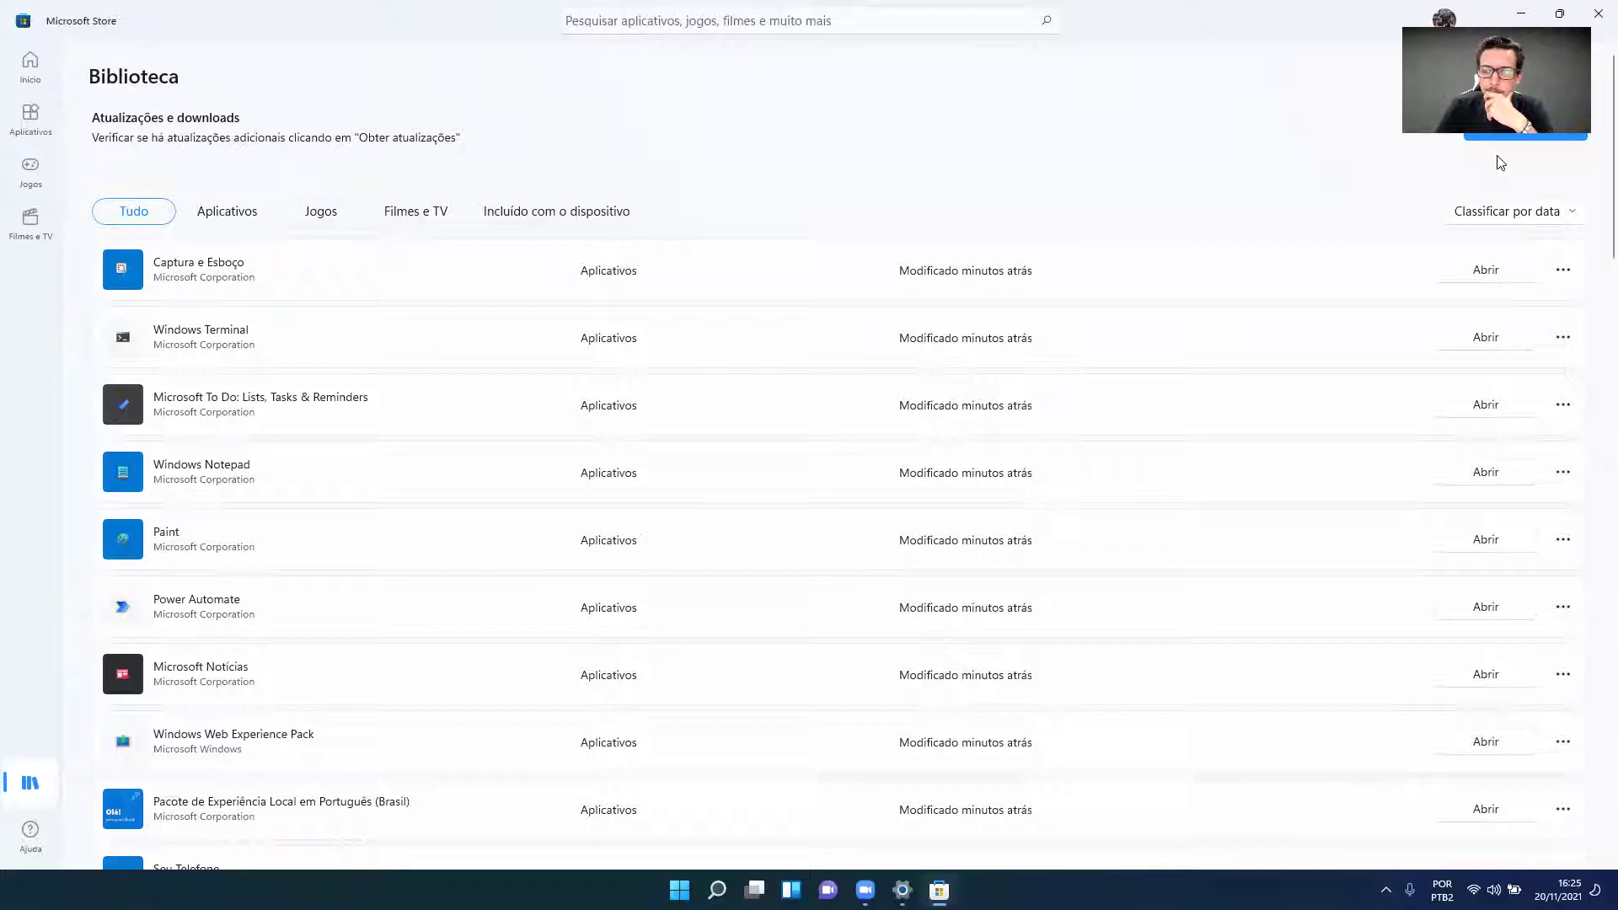
pyautogui.click(1517, 132)
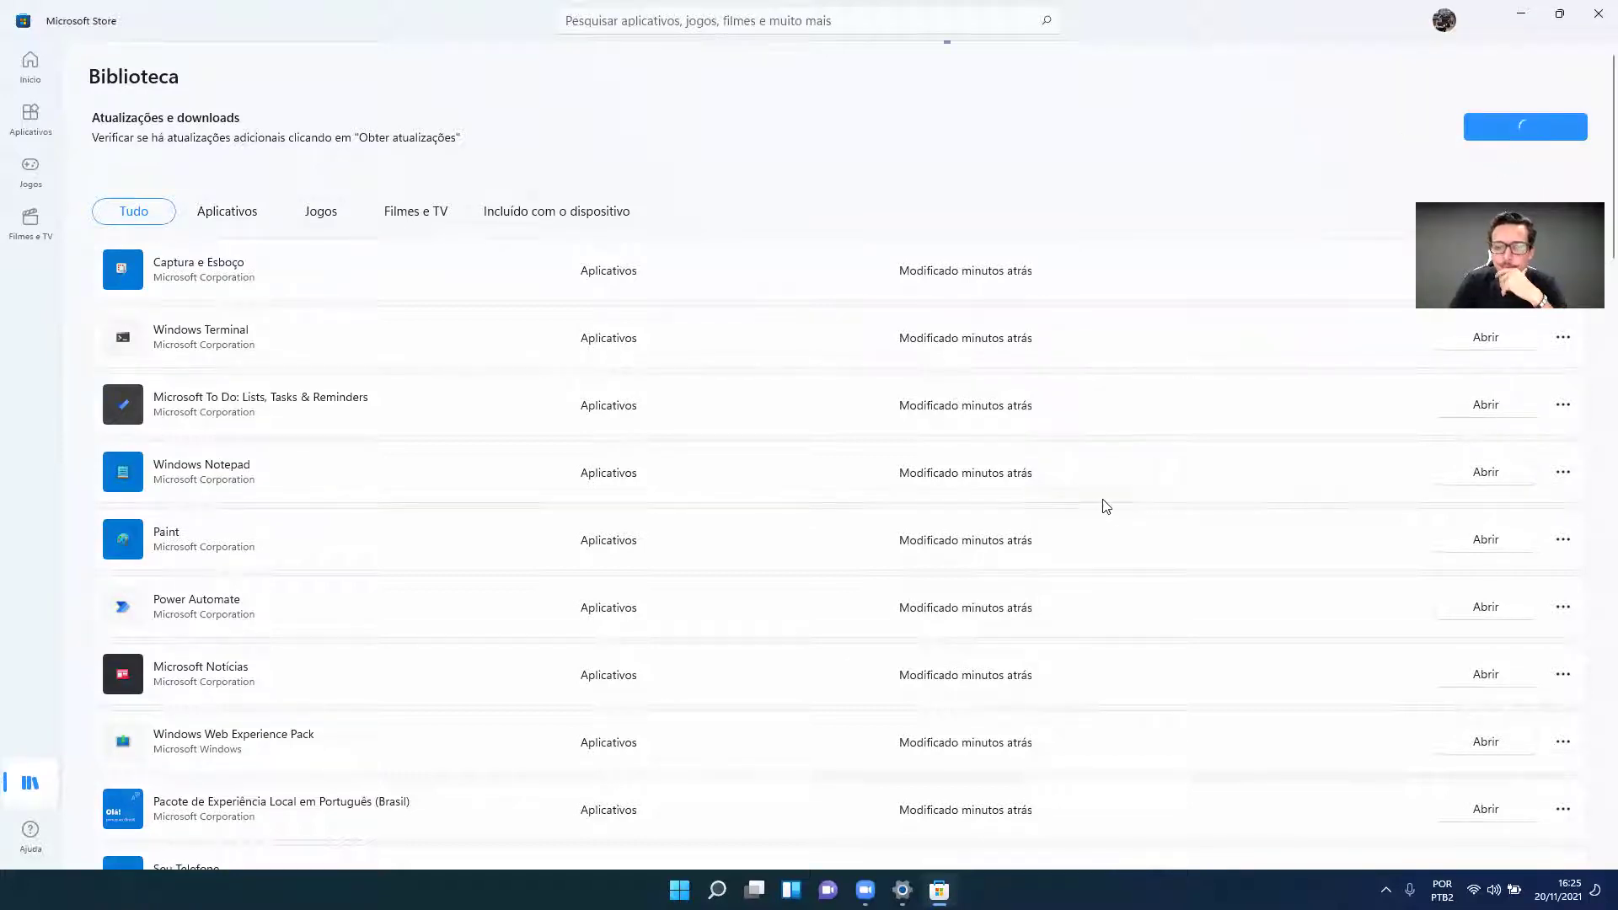
# - Check the progress of the Windows Update installation and of the Microsoft Store update check
pyautogui.hotkey('alt', 'Tab')
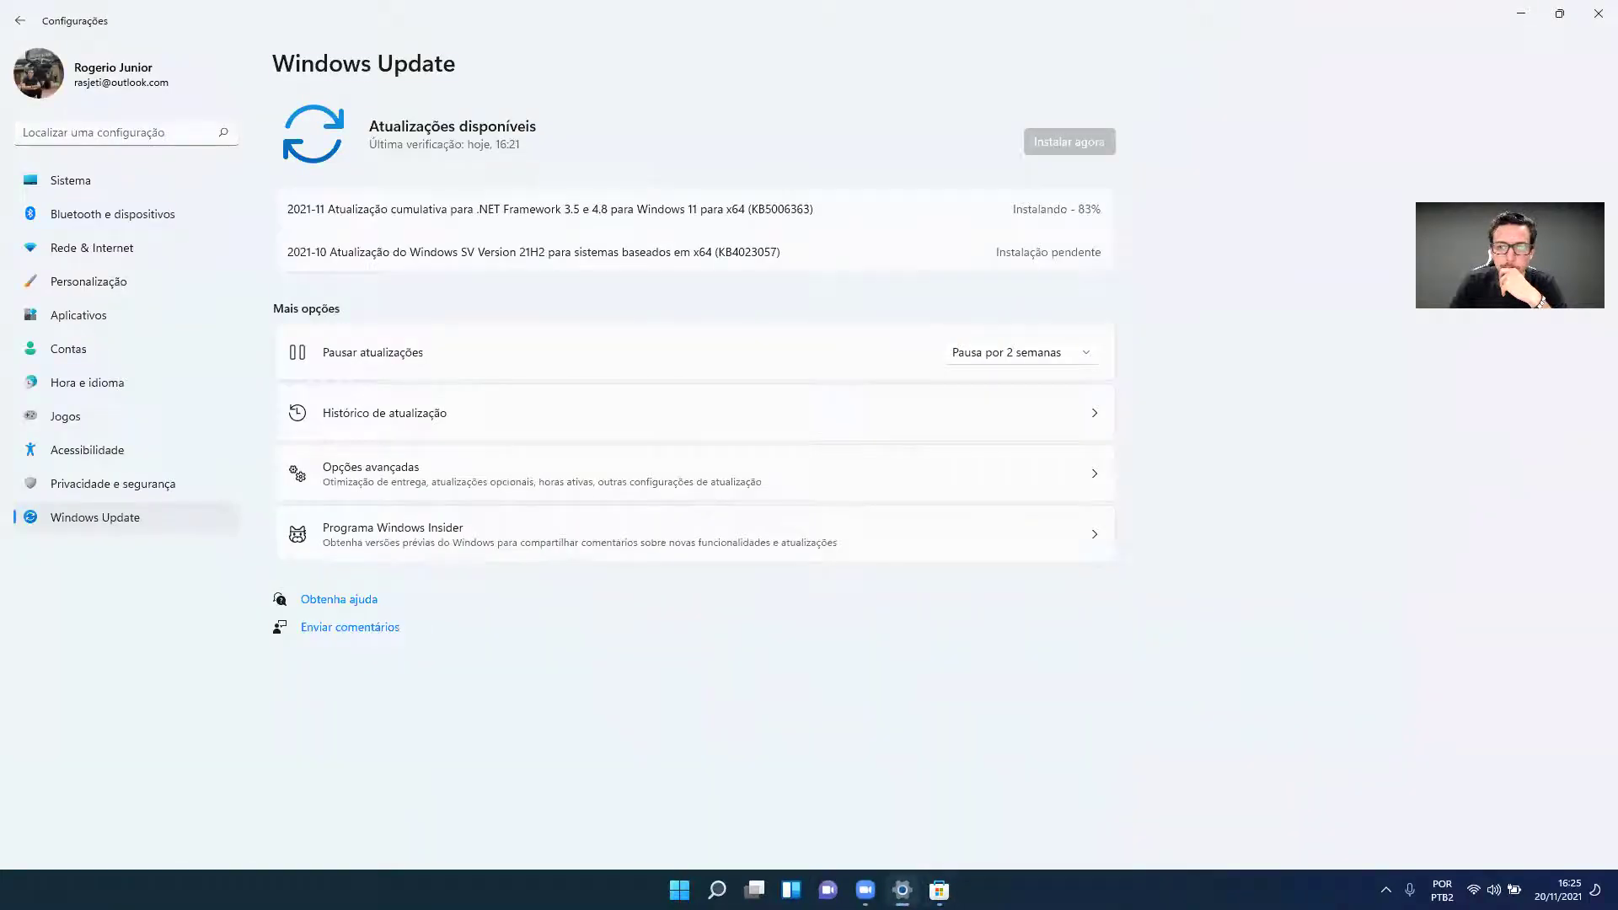
pyautogui.click(939, 890)
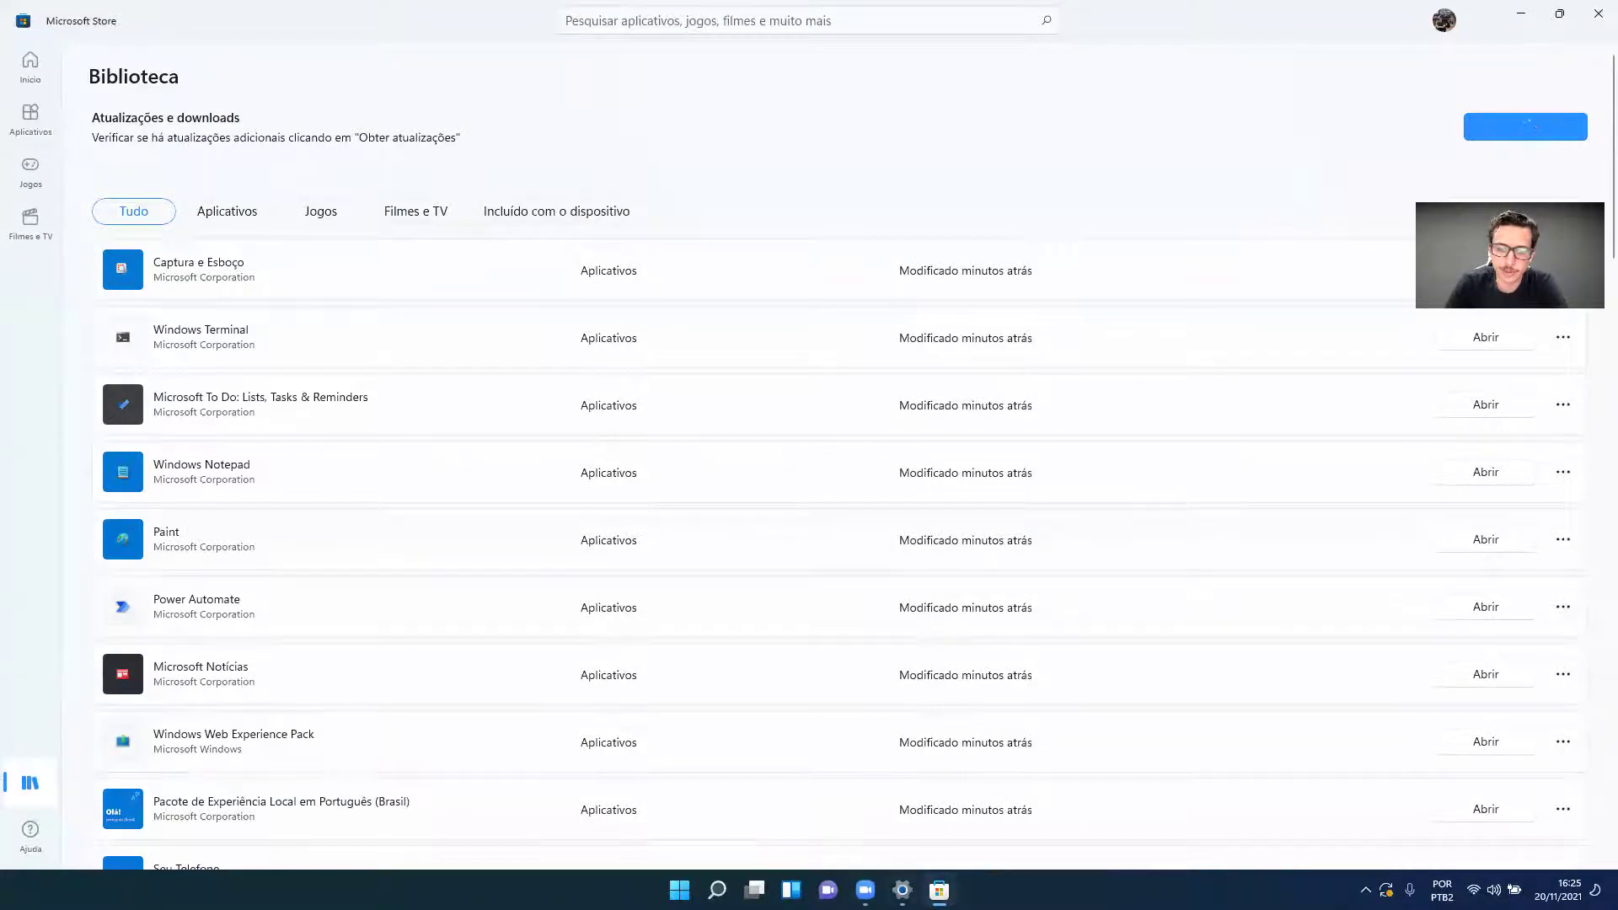
pyautogui.hotkey('alt', 'Tab')
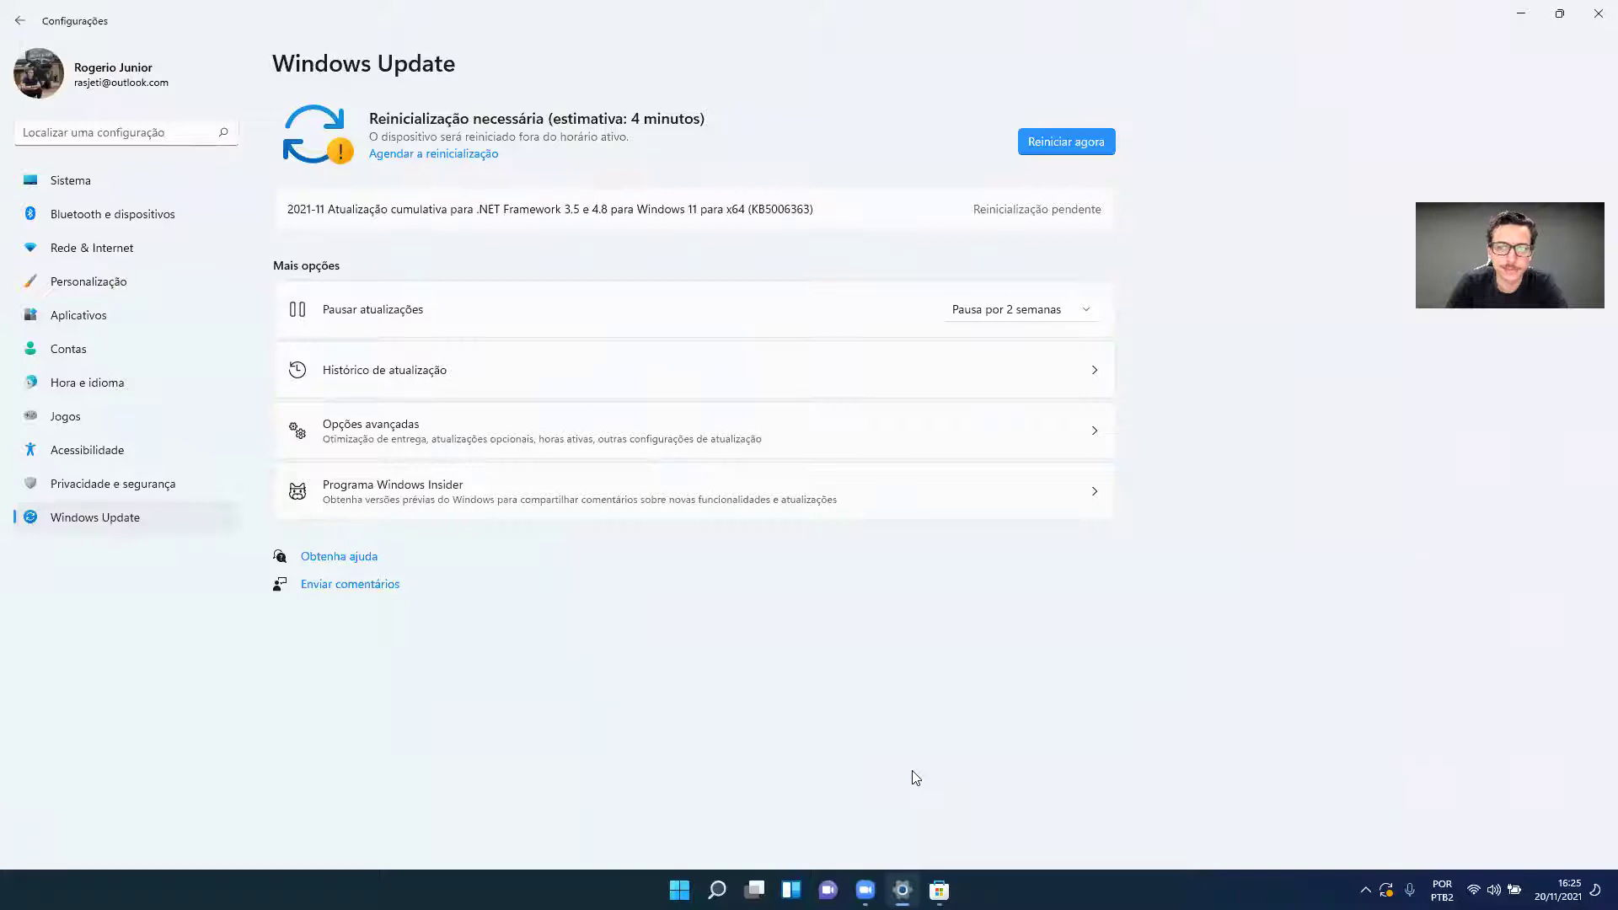
pyautogui.hotkey('alt', 'Tab')
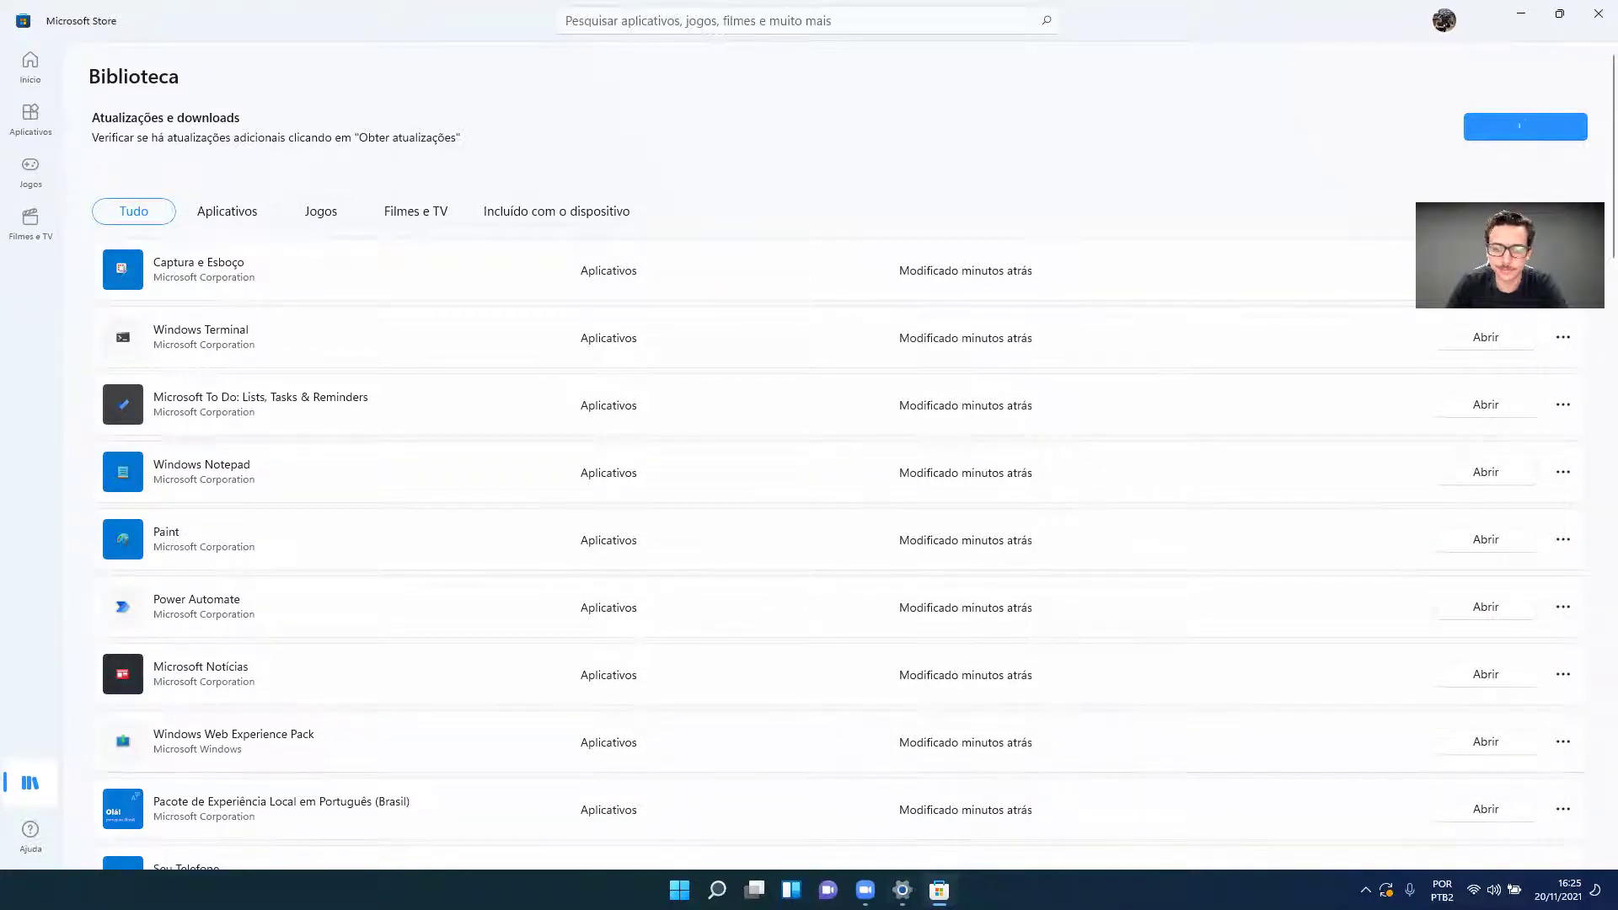
pyautogui.hotkey('alt', 'Tab')
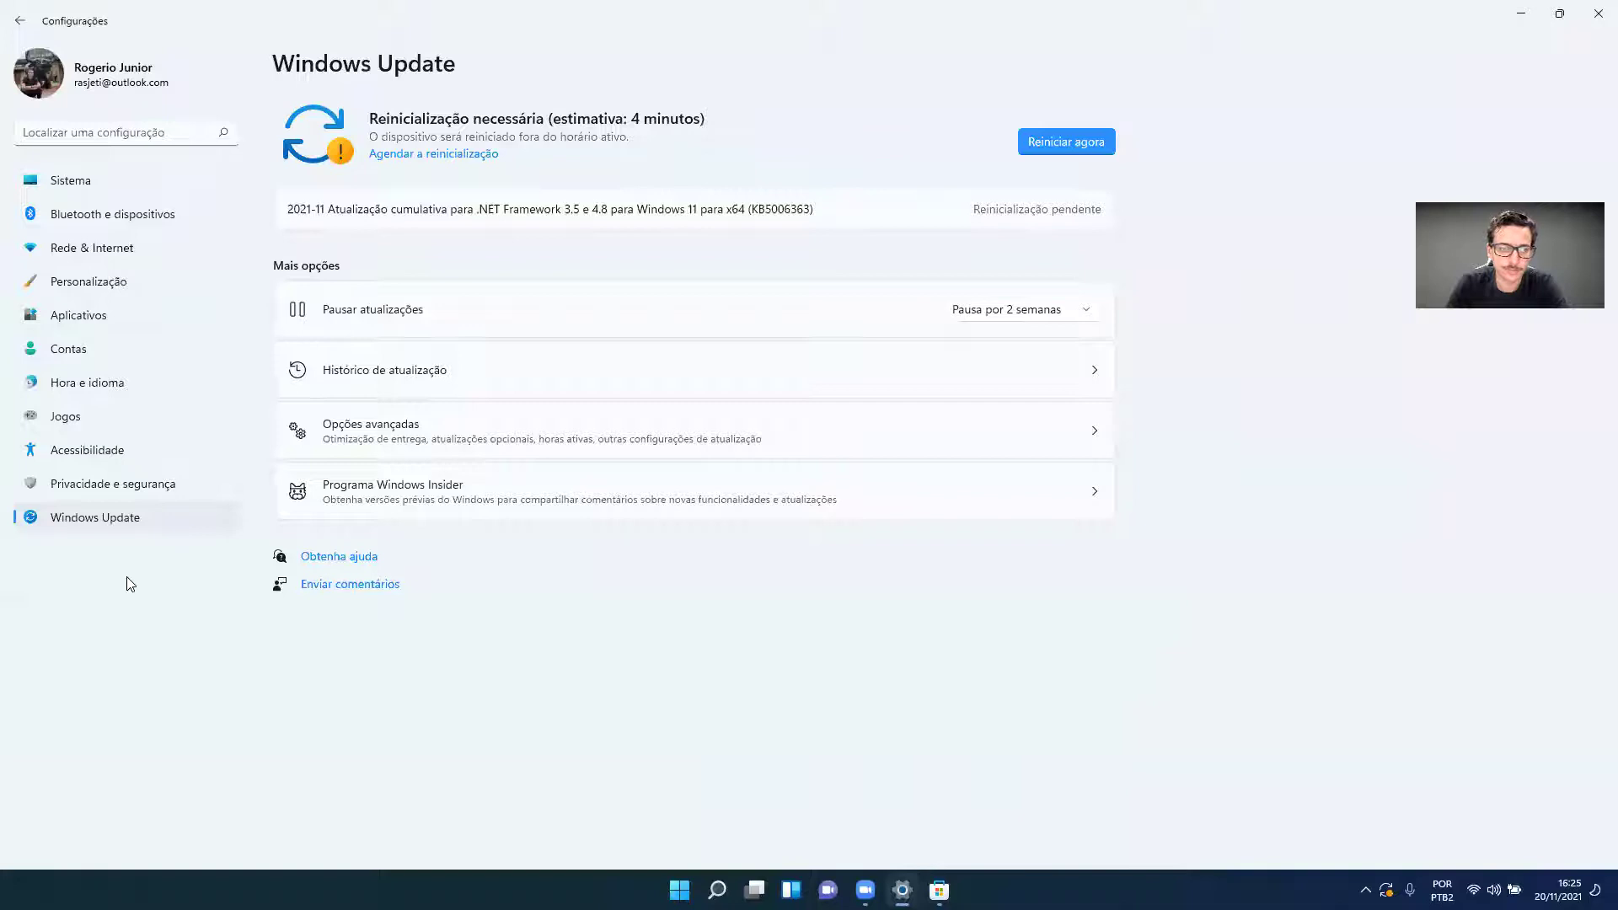
# - View the device and Windows specifications on the system's Sobre page
pyautogui.click(89, 182)
pyautogui.scroll(-3, 642, 284)
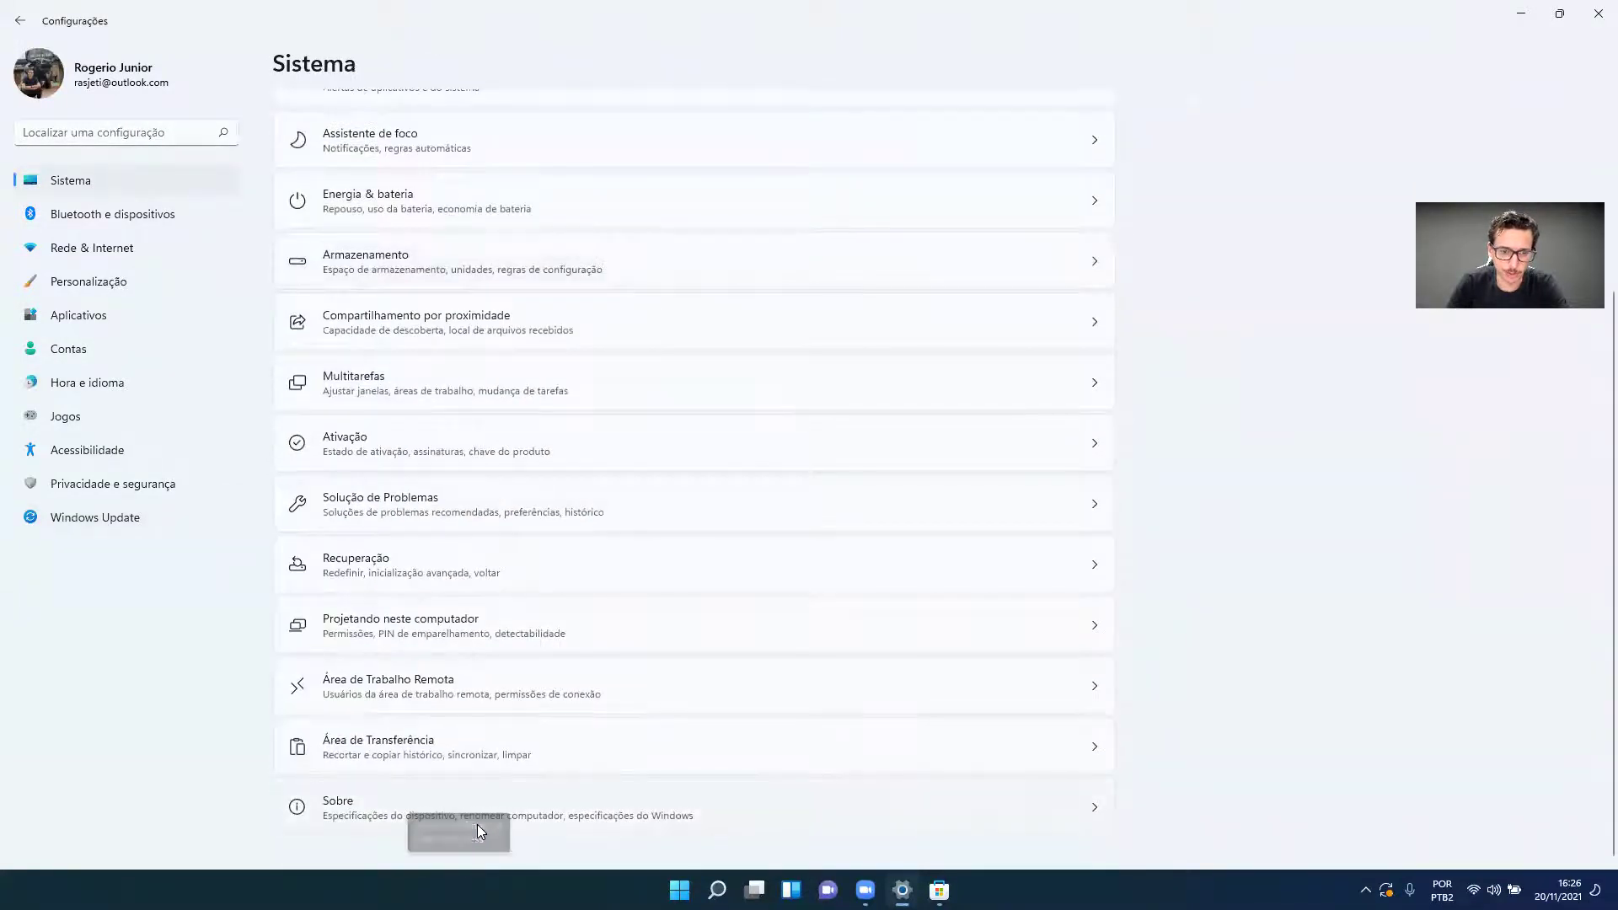
pyautogui.click(479, 826)
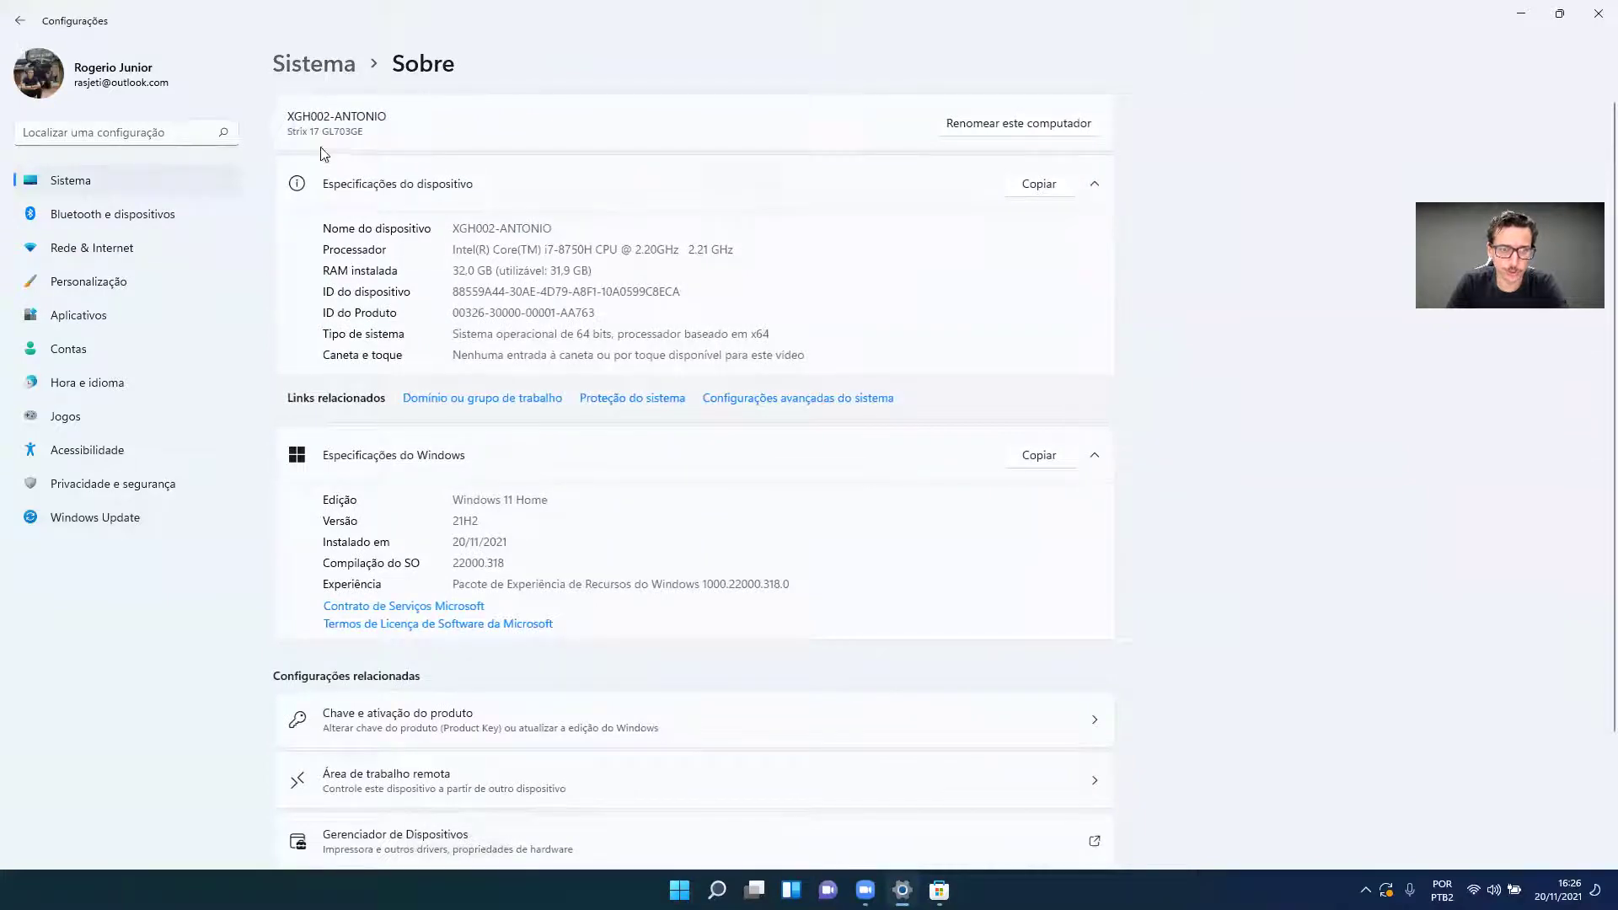
pyautogui.scroll(-2, 501, 320)
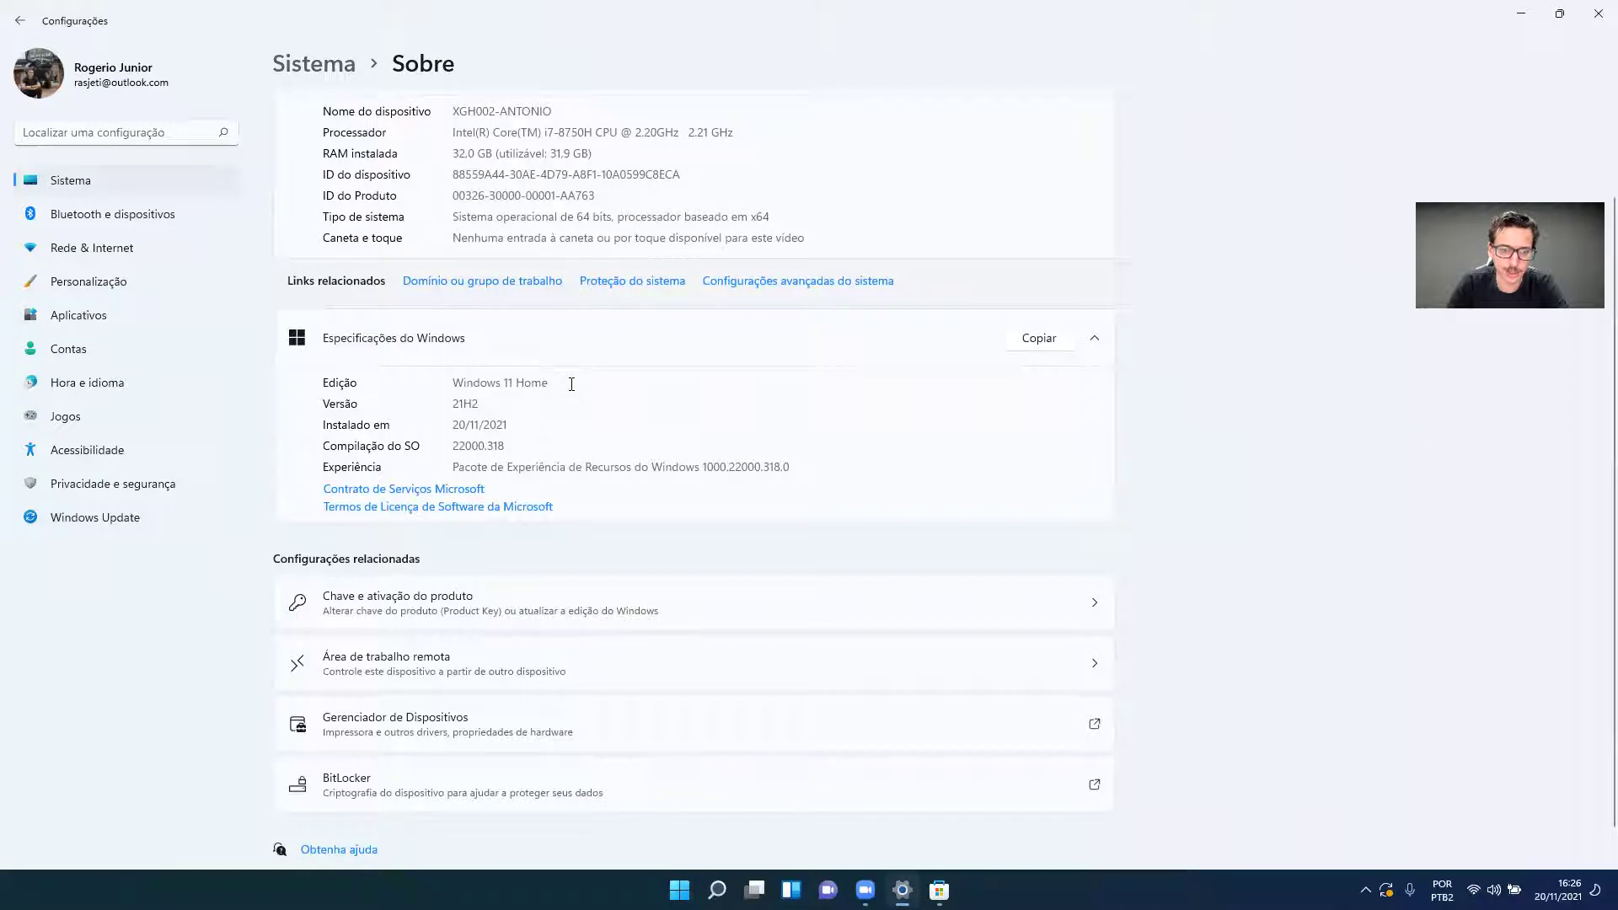
pyautogui.scroll(-1, 571, 385)
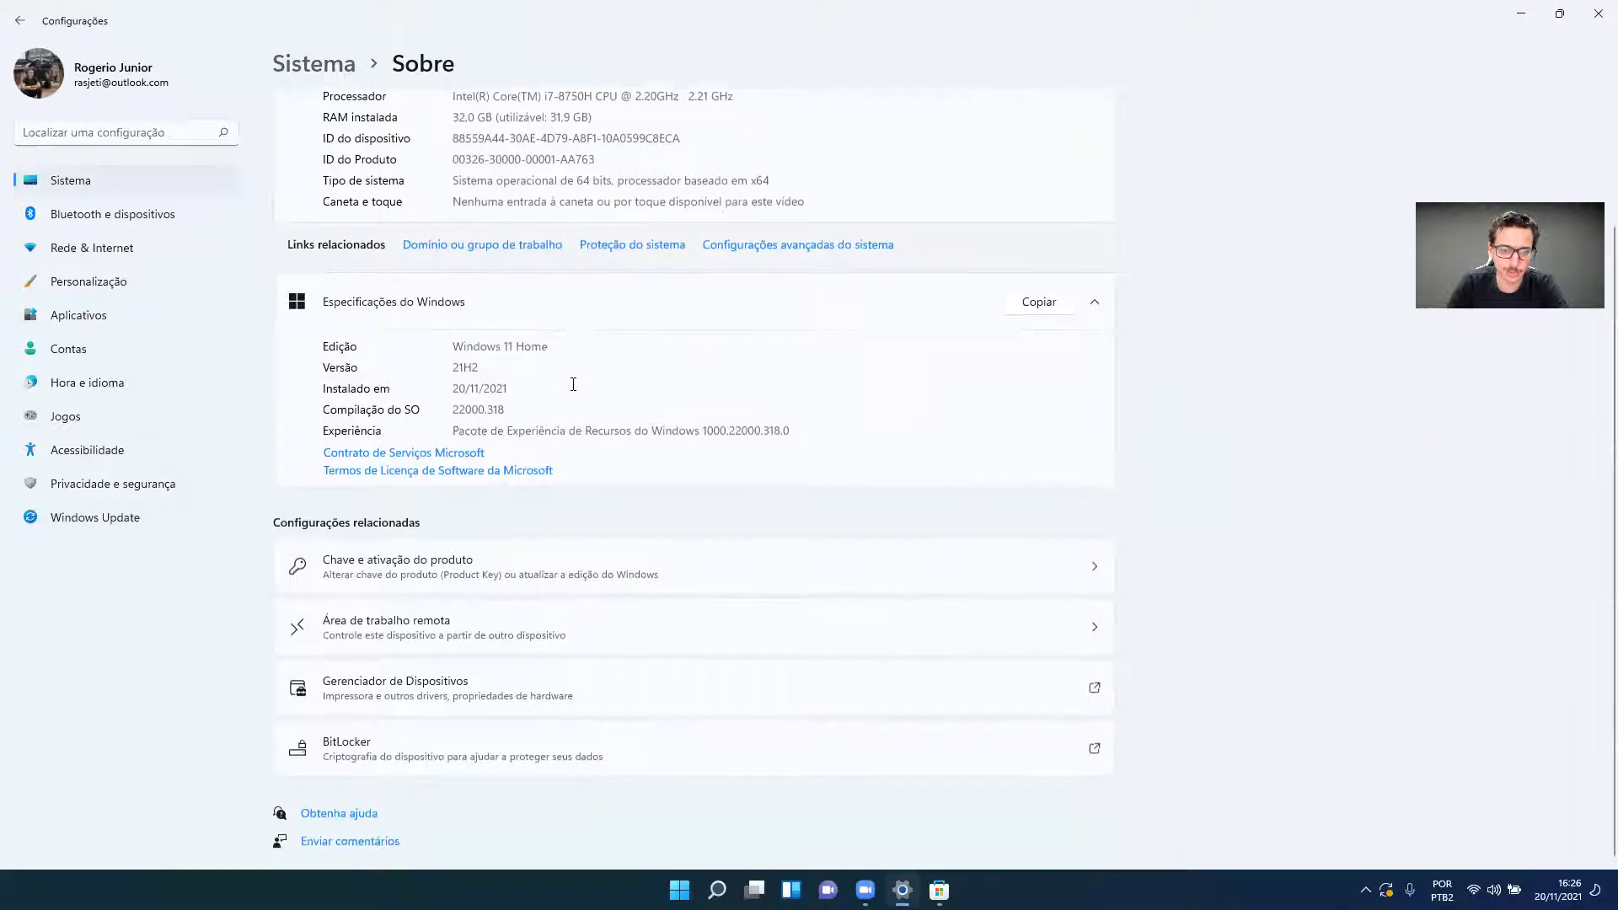
# - Review the Windows activation state and edition upgrade options, and return to the main Sistema page
pyautogui.click(579, 578)
pyautogui.click(748, 229)
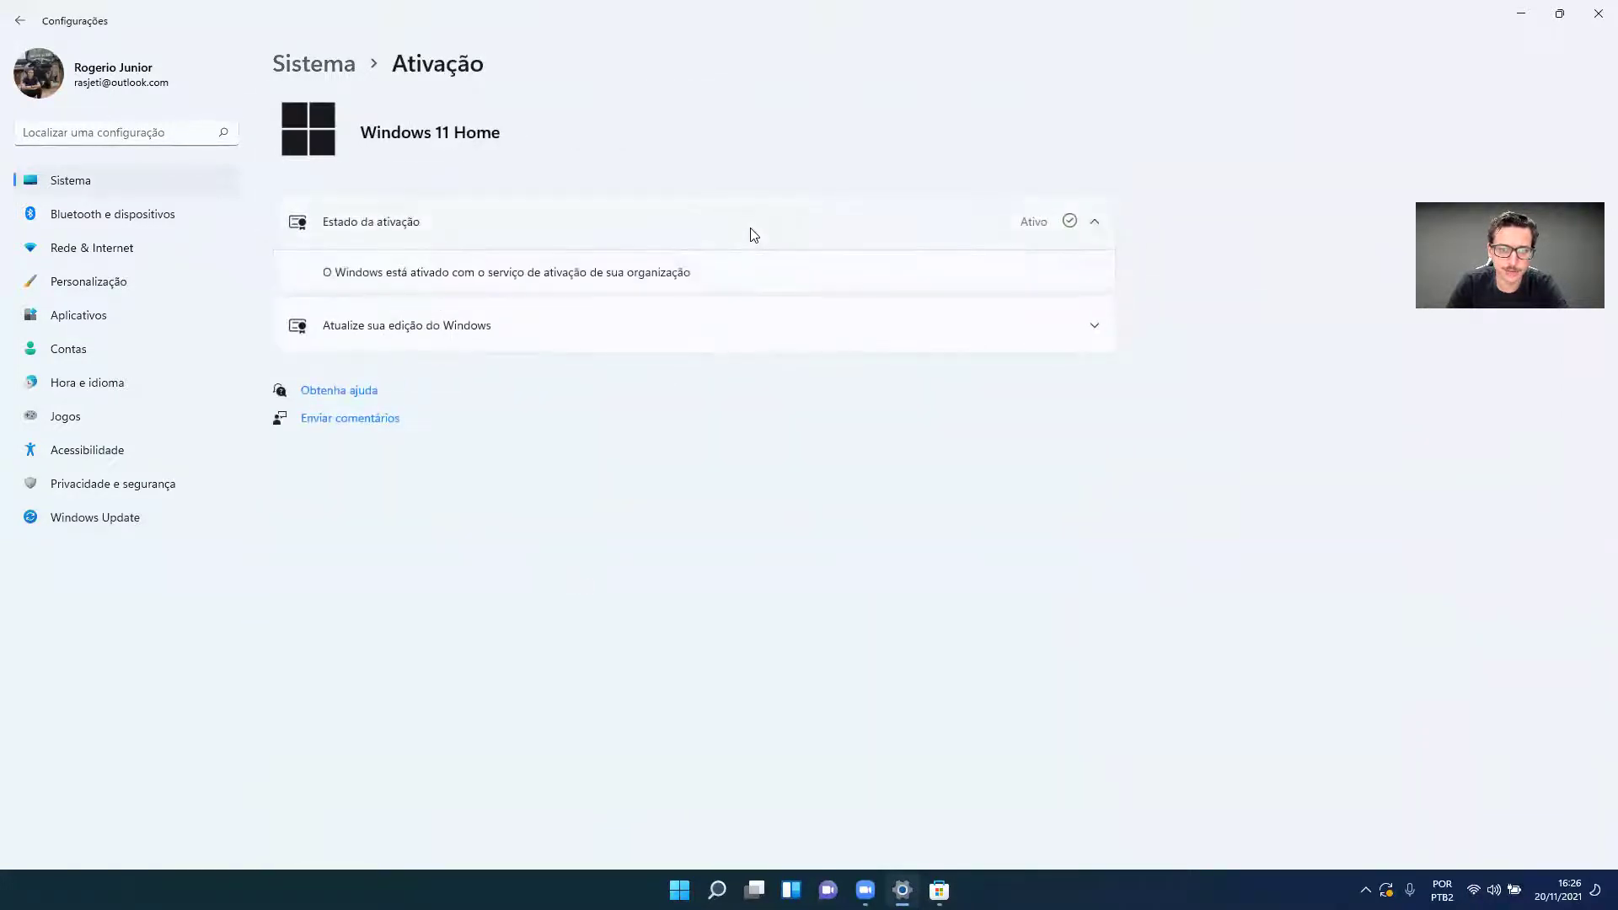
pyautogui.click(713, 327)
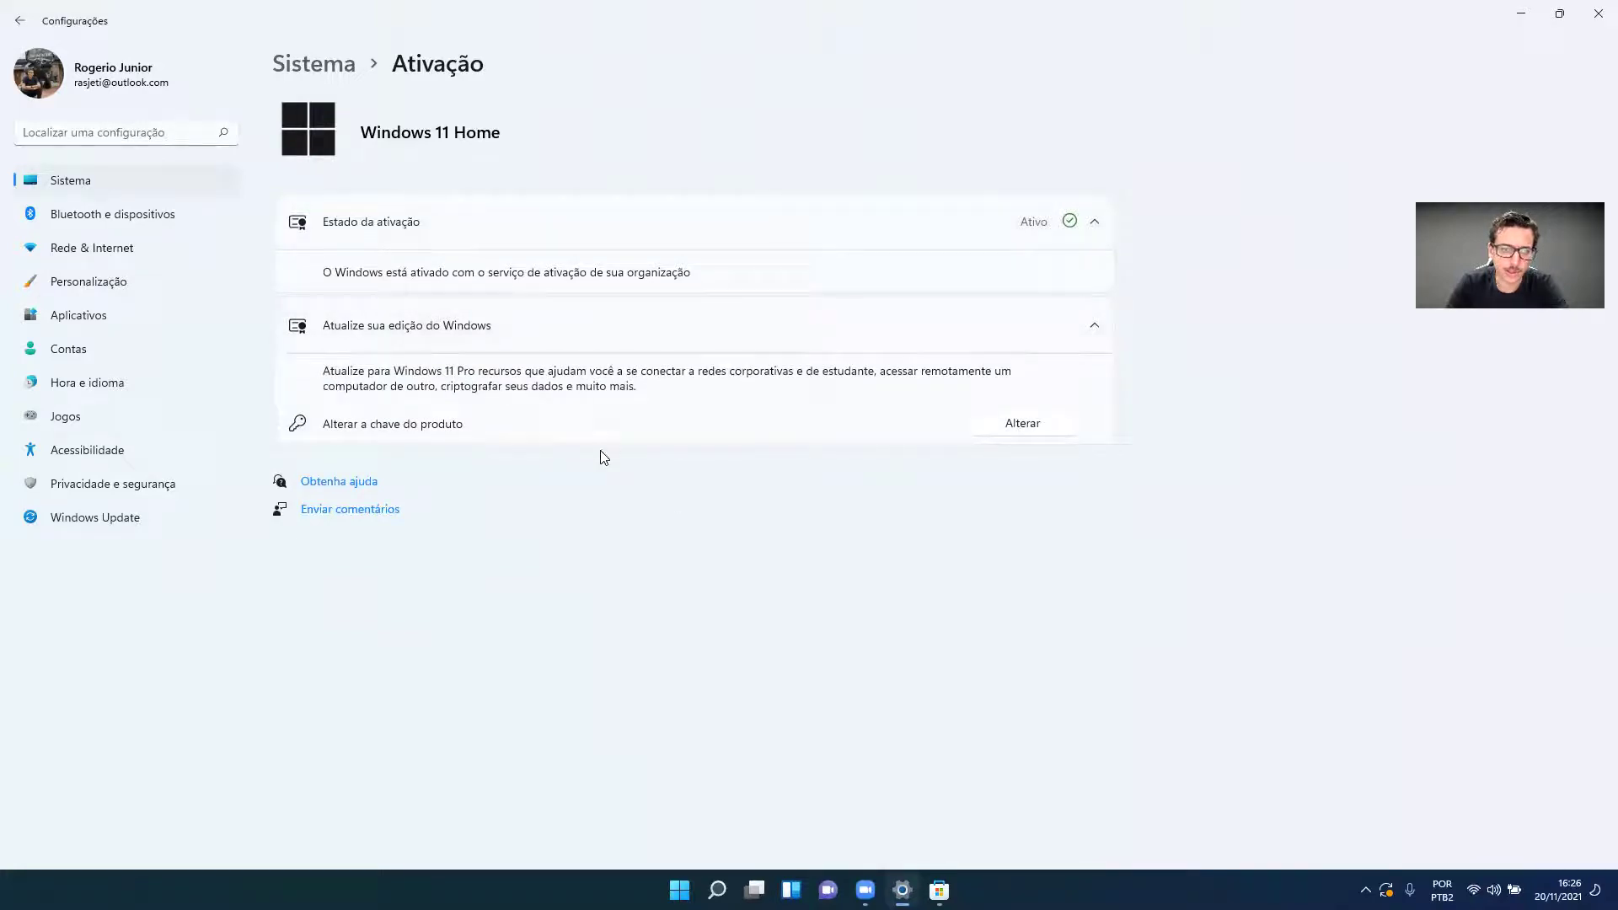
pyautogui.click(21, 26)
pyautogui.scroll(-2, 607, 462)
pyautogui.scroll(1, 610, 472)
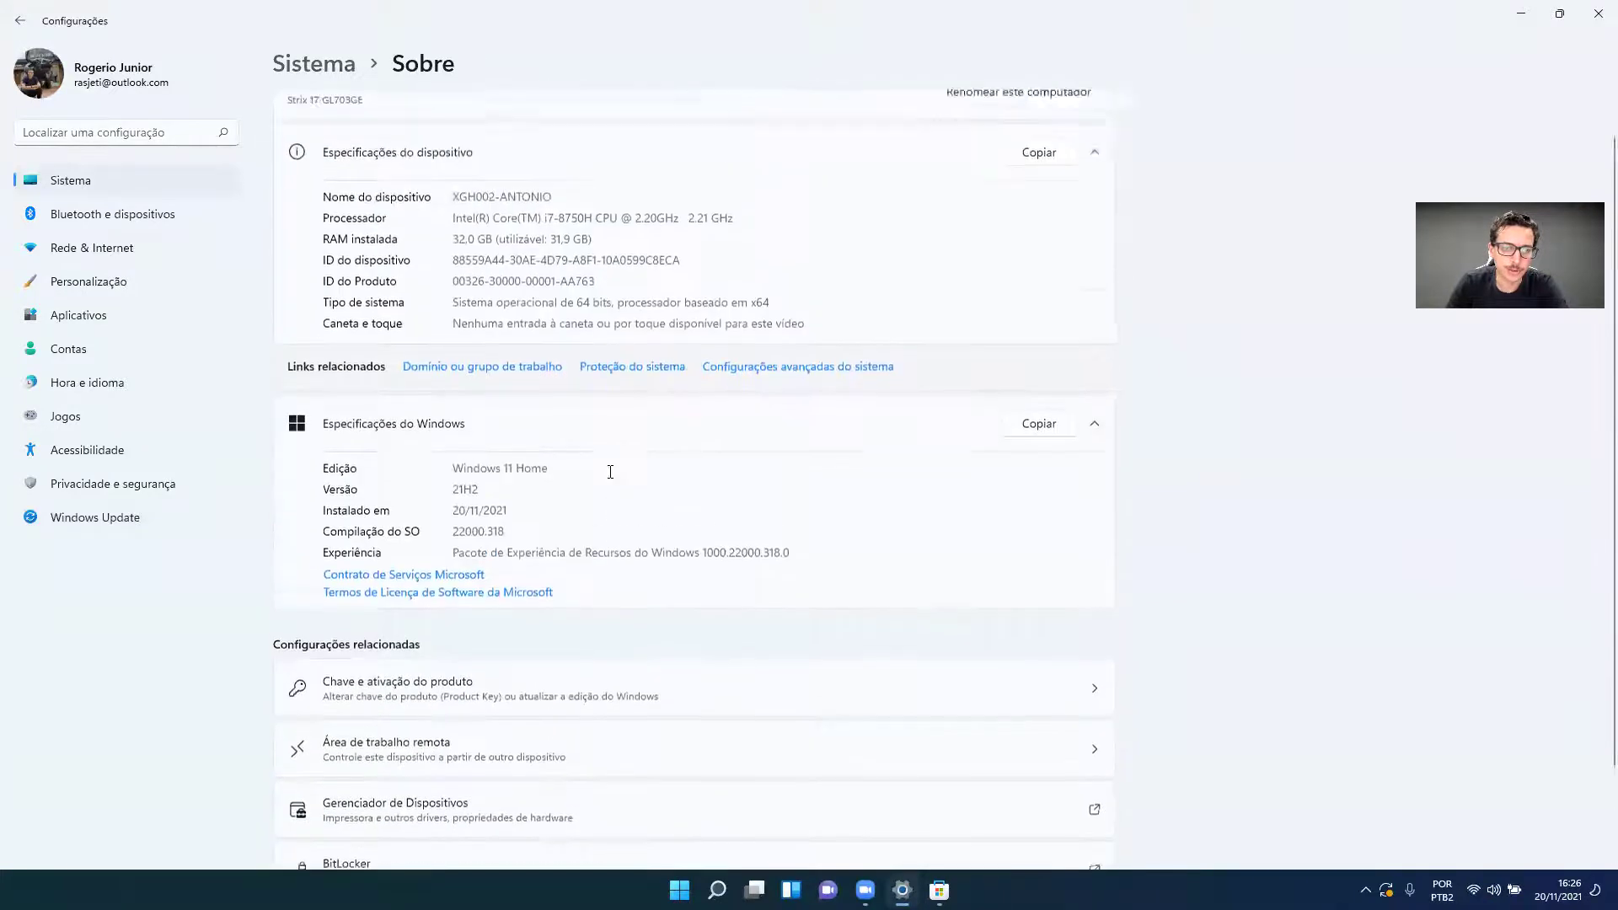
pyautogui.click(20, 22)
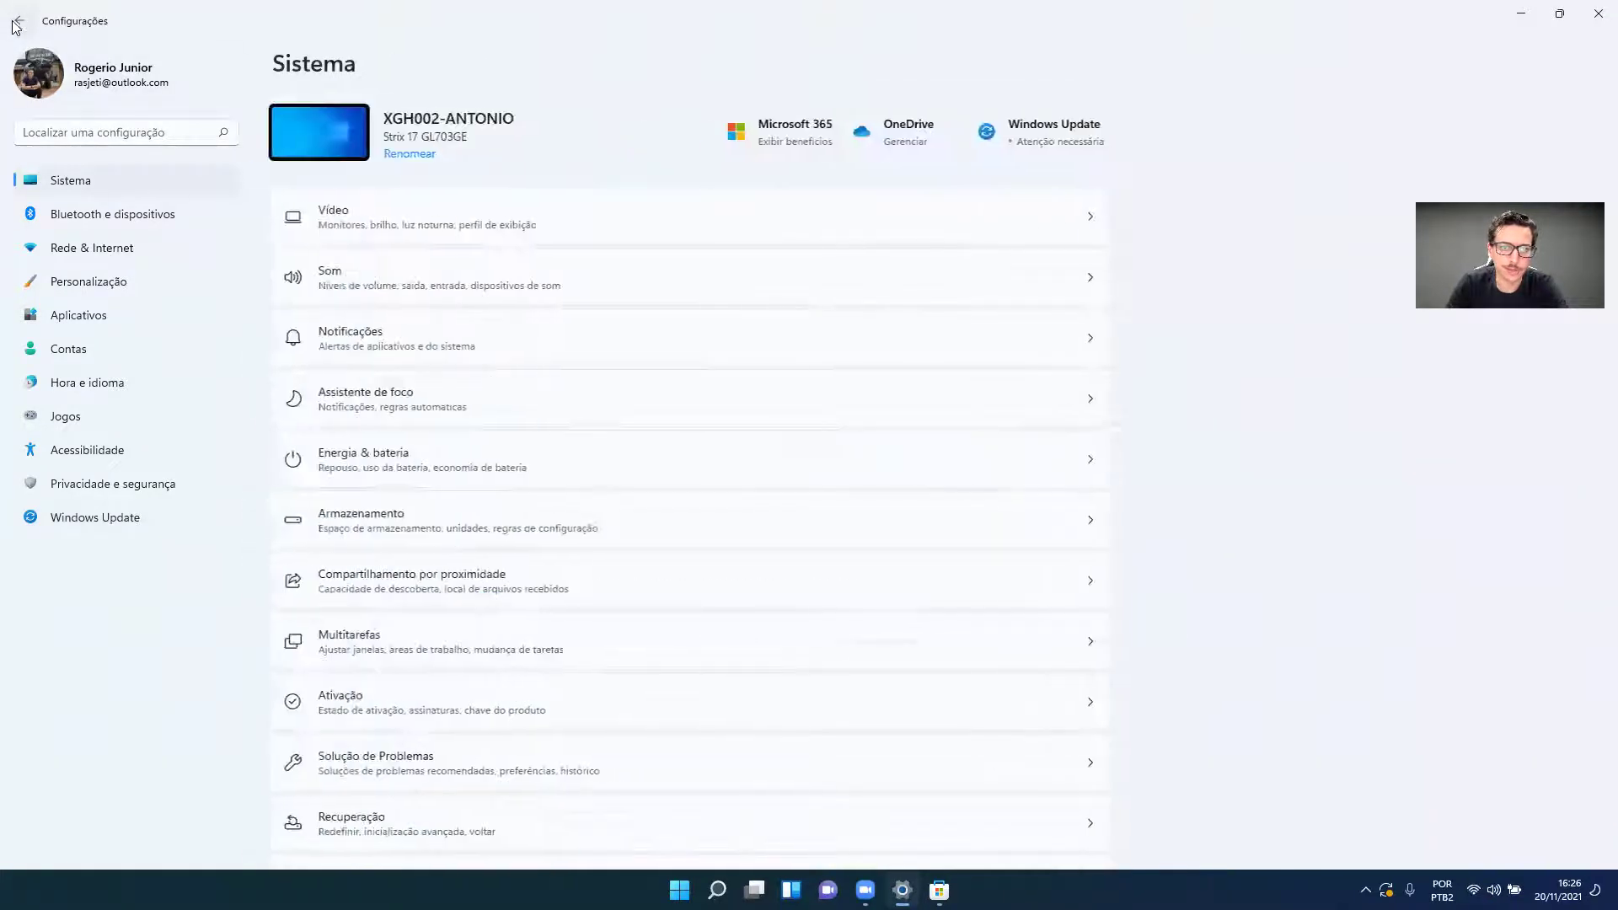
# - Remove the paired Redmi AirDots 3 headphones from the Bluetooth devices
pyautogui.scroll(-3, 602, 333)
pyautogui.click(135, 210)
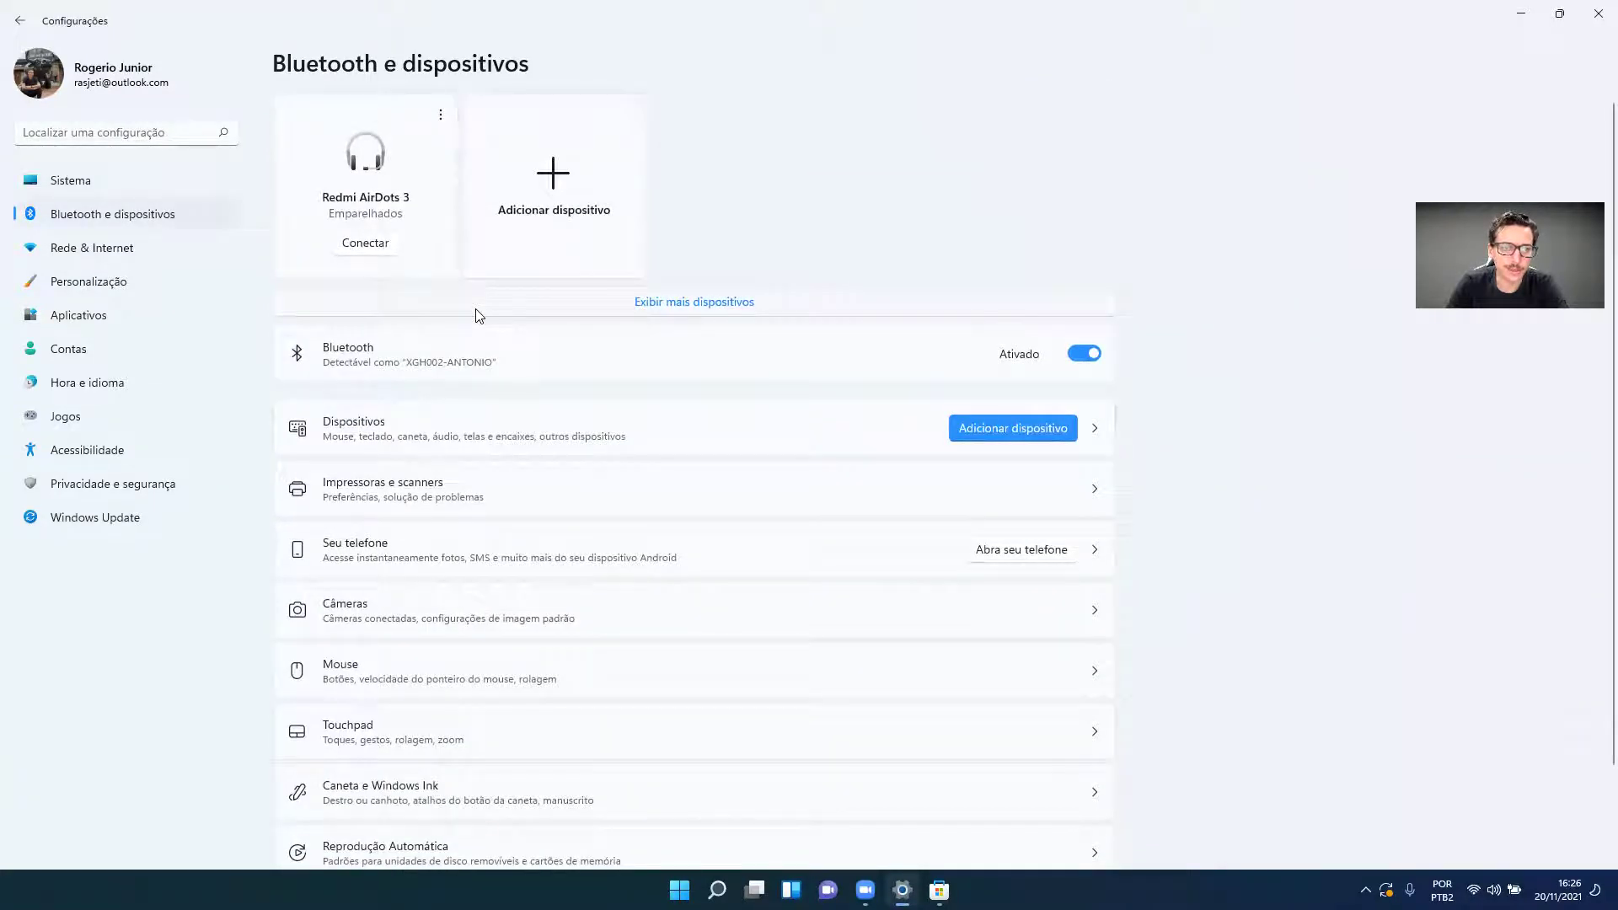
pyautogui.click(441, 116)
pyautogui.click(451, 79)
pyautogui.click(535, 176)
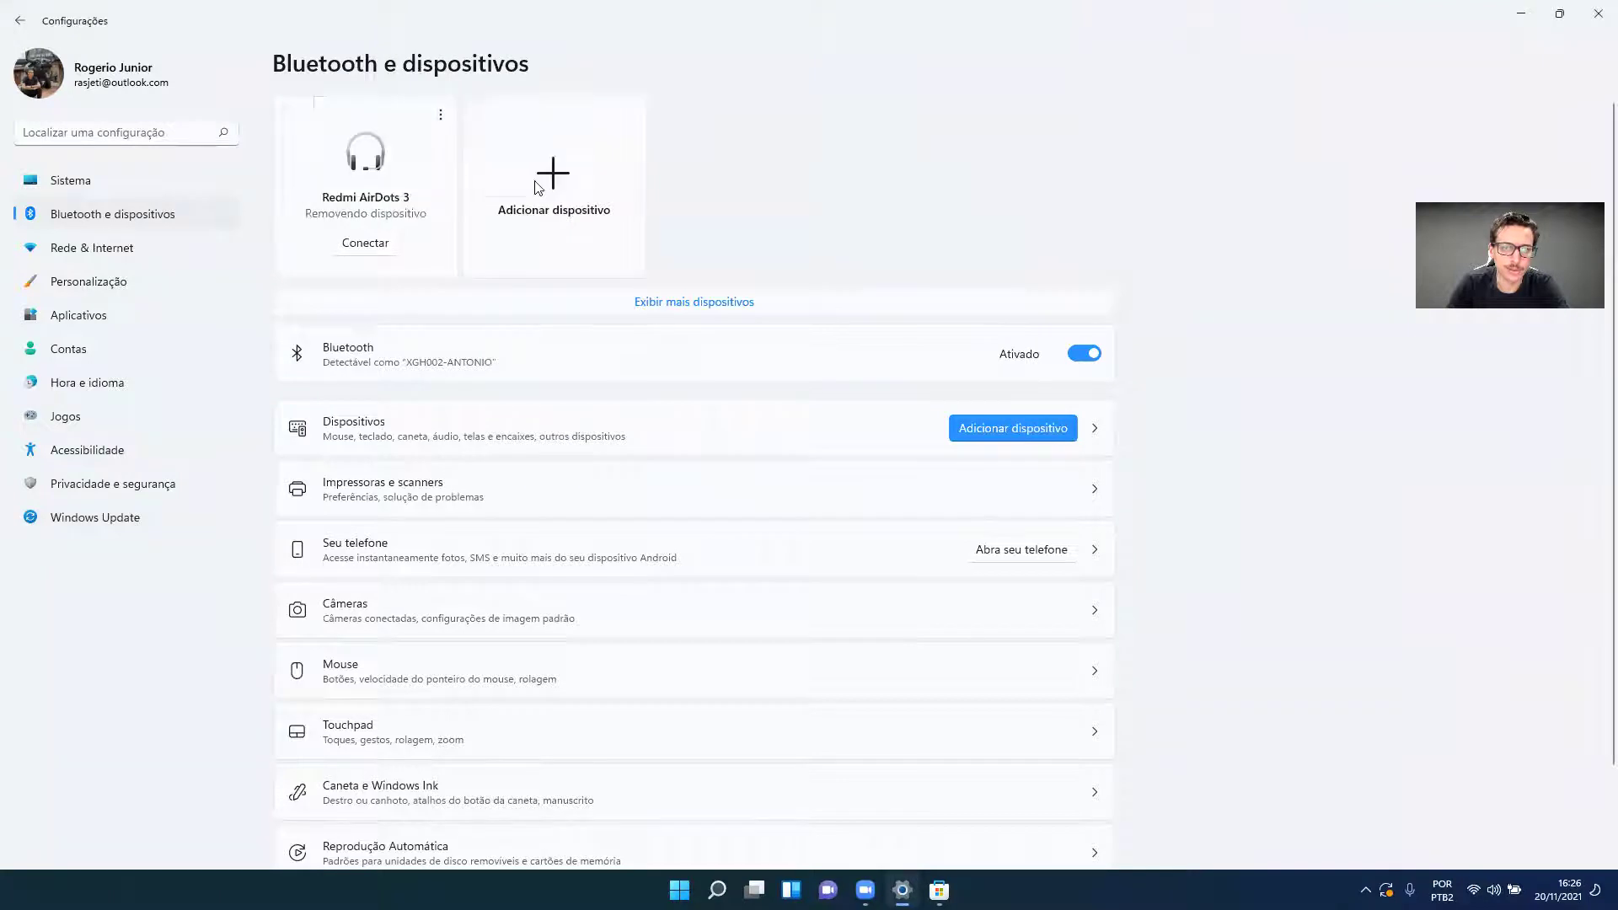
pyautogui.scroll(-2, 599, 326)
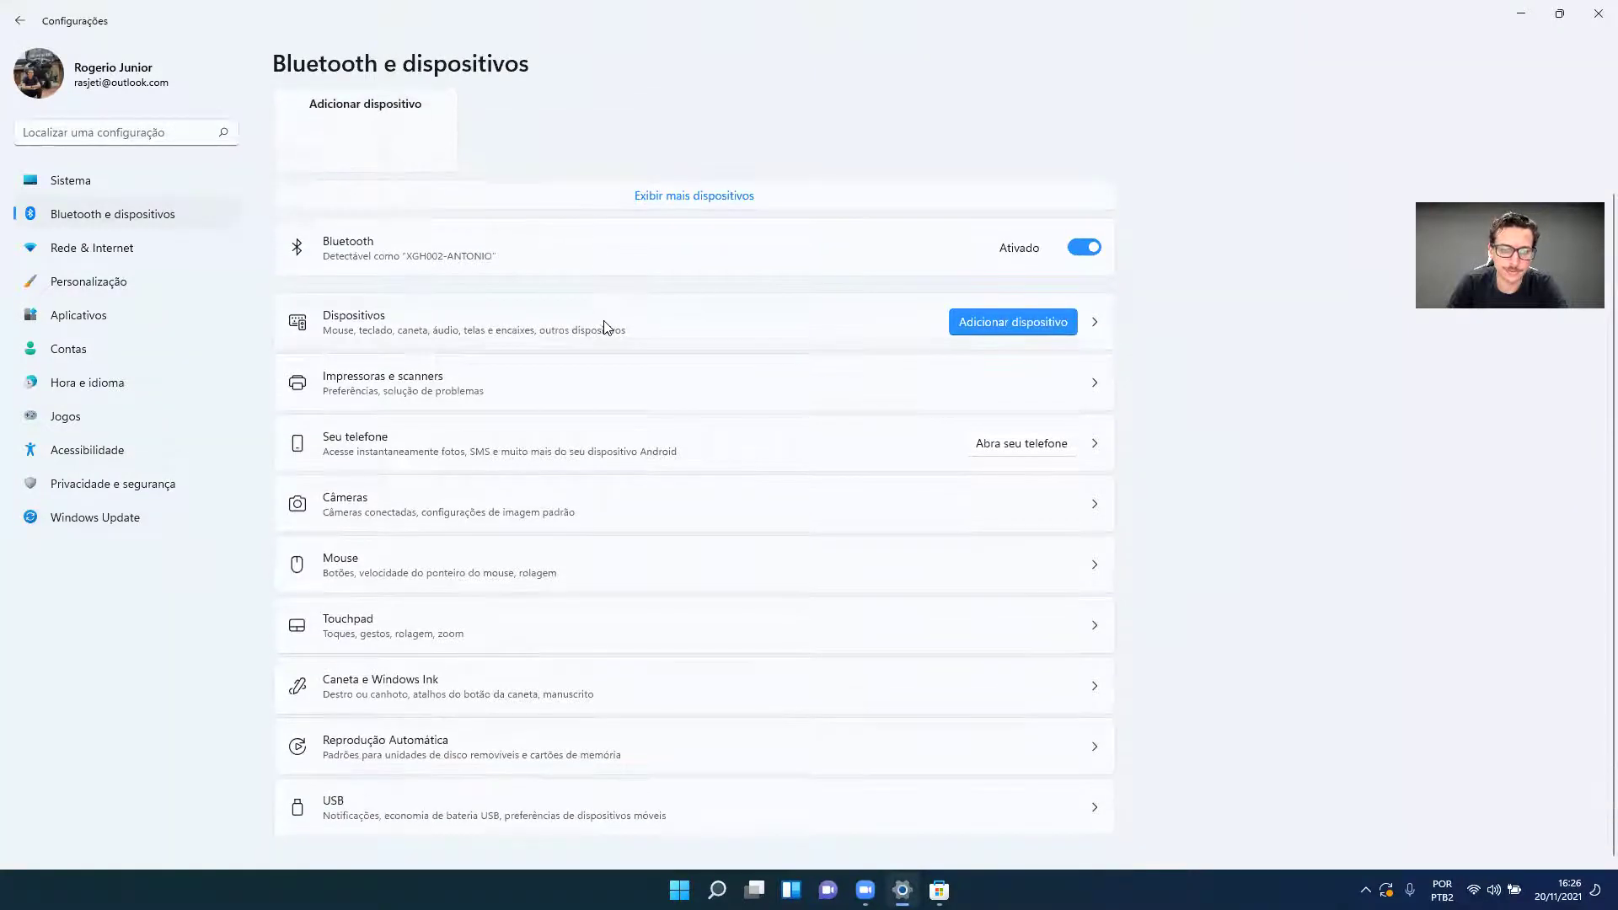
# - Apply the first theme, the light one with the blue bloom wallpaper, in the personalization settings and view the desktop
pyautogui.click(86, 251)
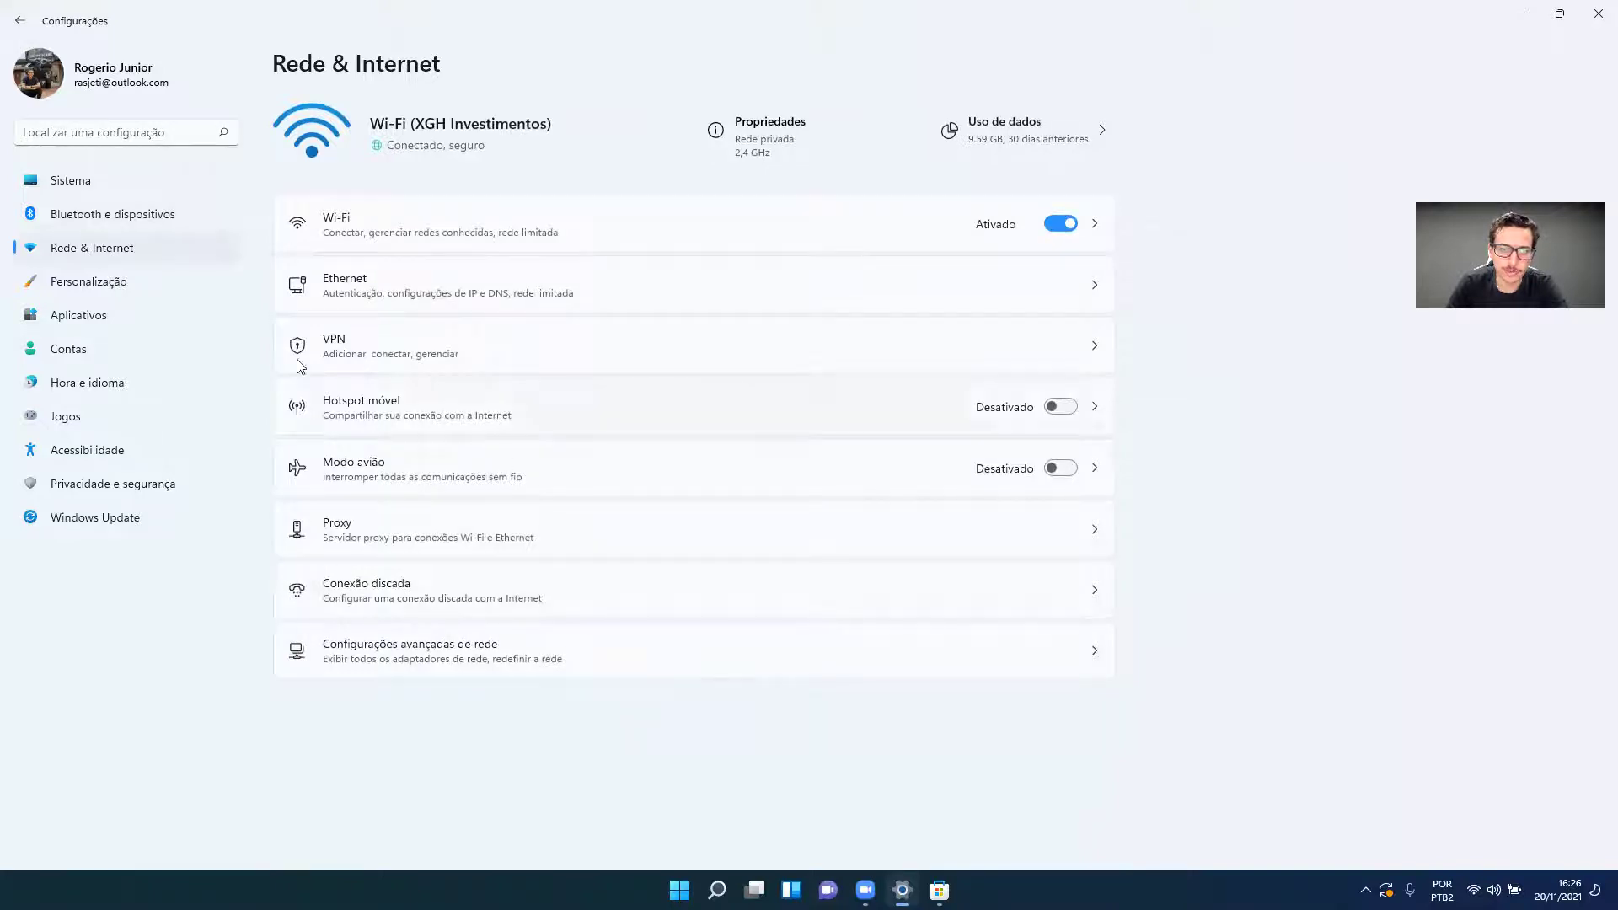
pyautogui.click(126, 285)
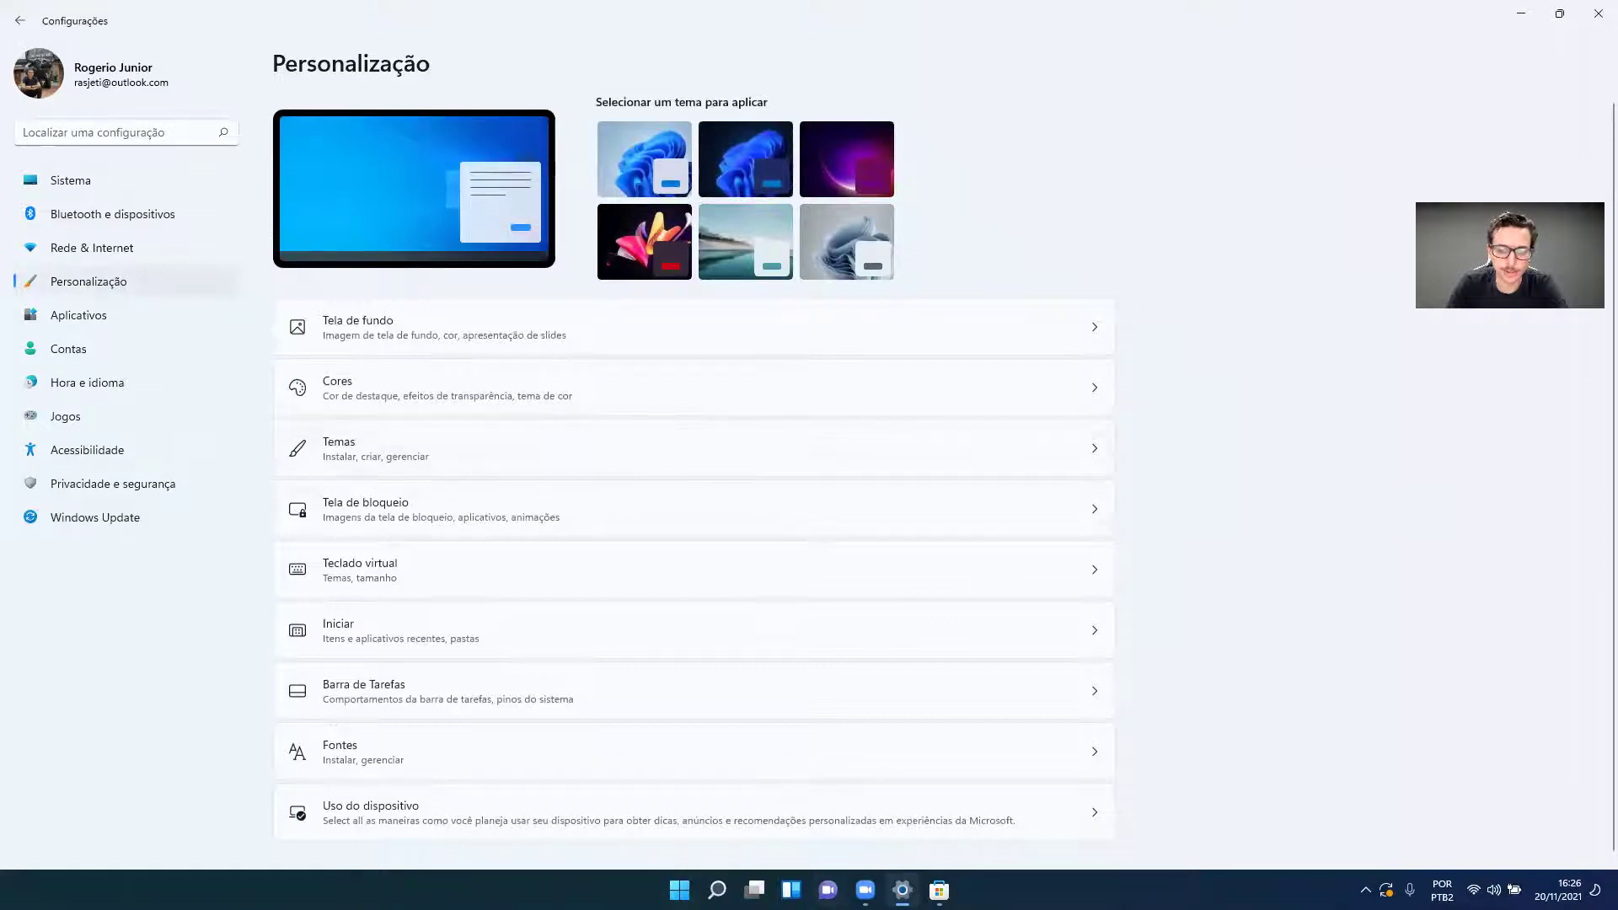
pyautogui.press('super')
pyautogui.press('super')
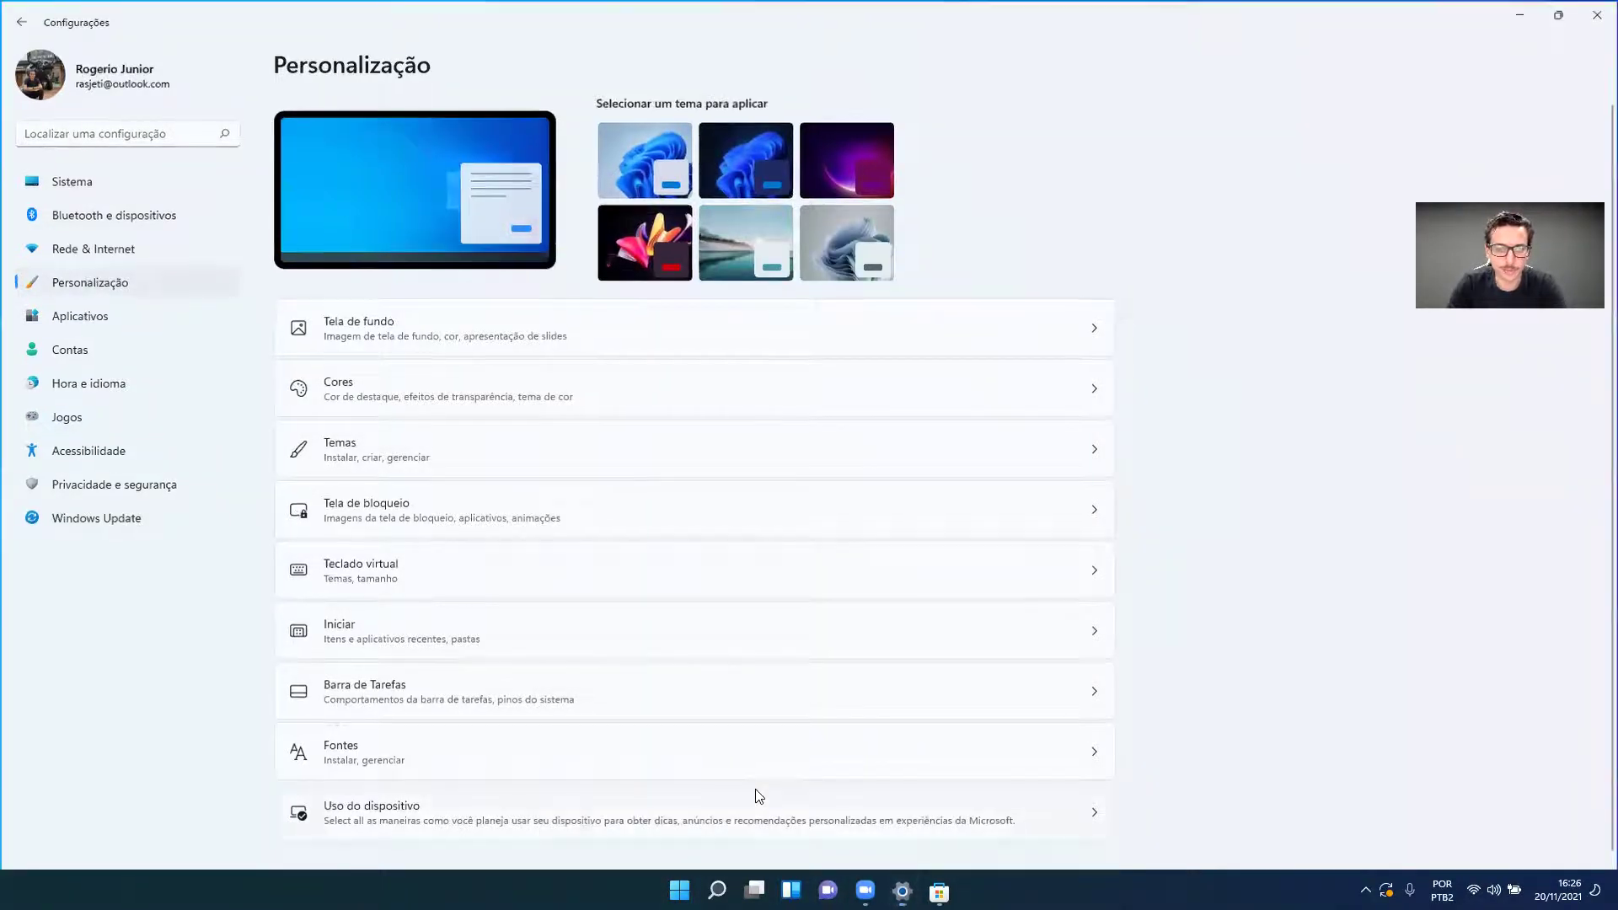
pyautogui.press('super+d')
pyautogui.press('super+d')
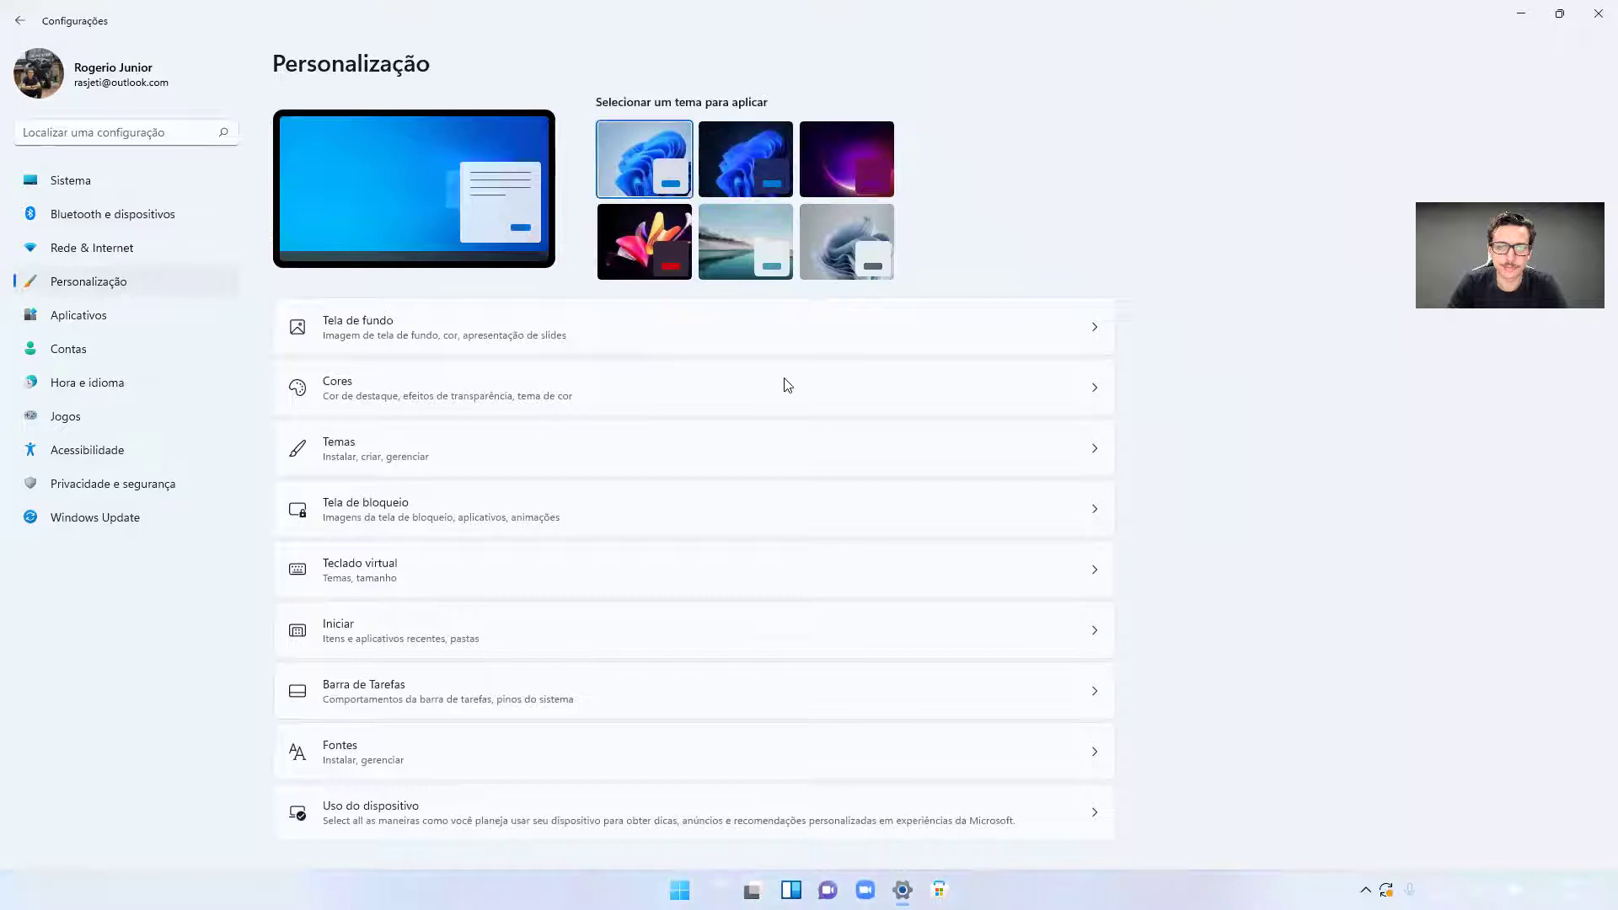
pyautogui.click(902, 891)
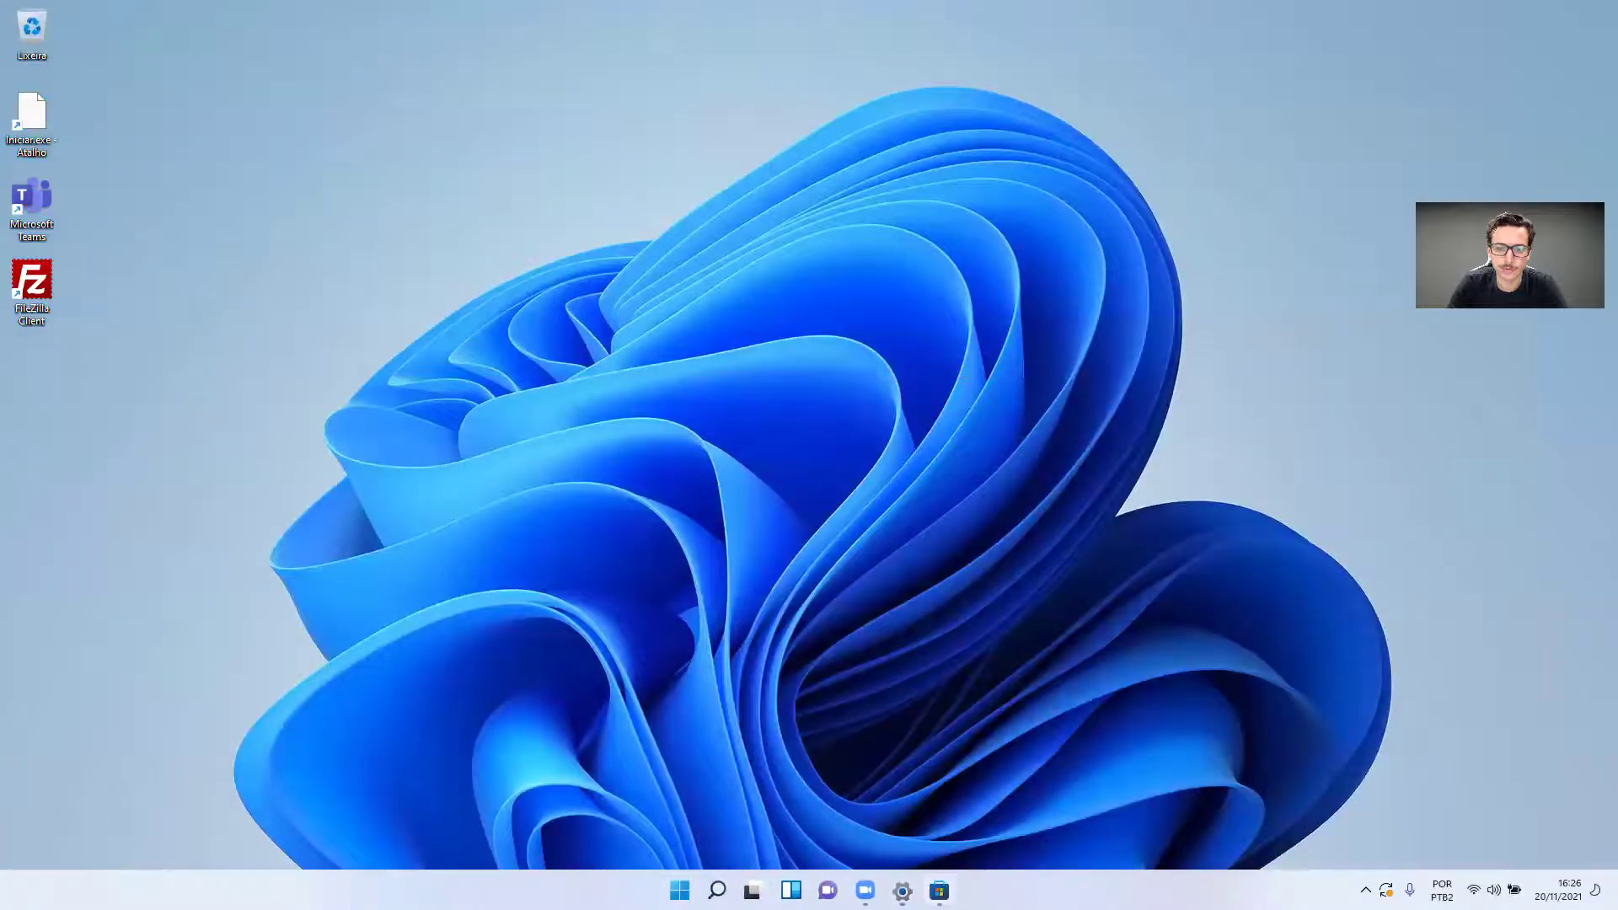
# - Return to the Microsoft Store library and examine the download and installation status of the app updates
pyautogui.click(939, 890)
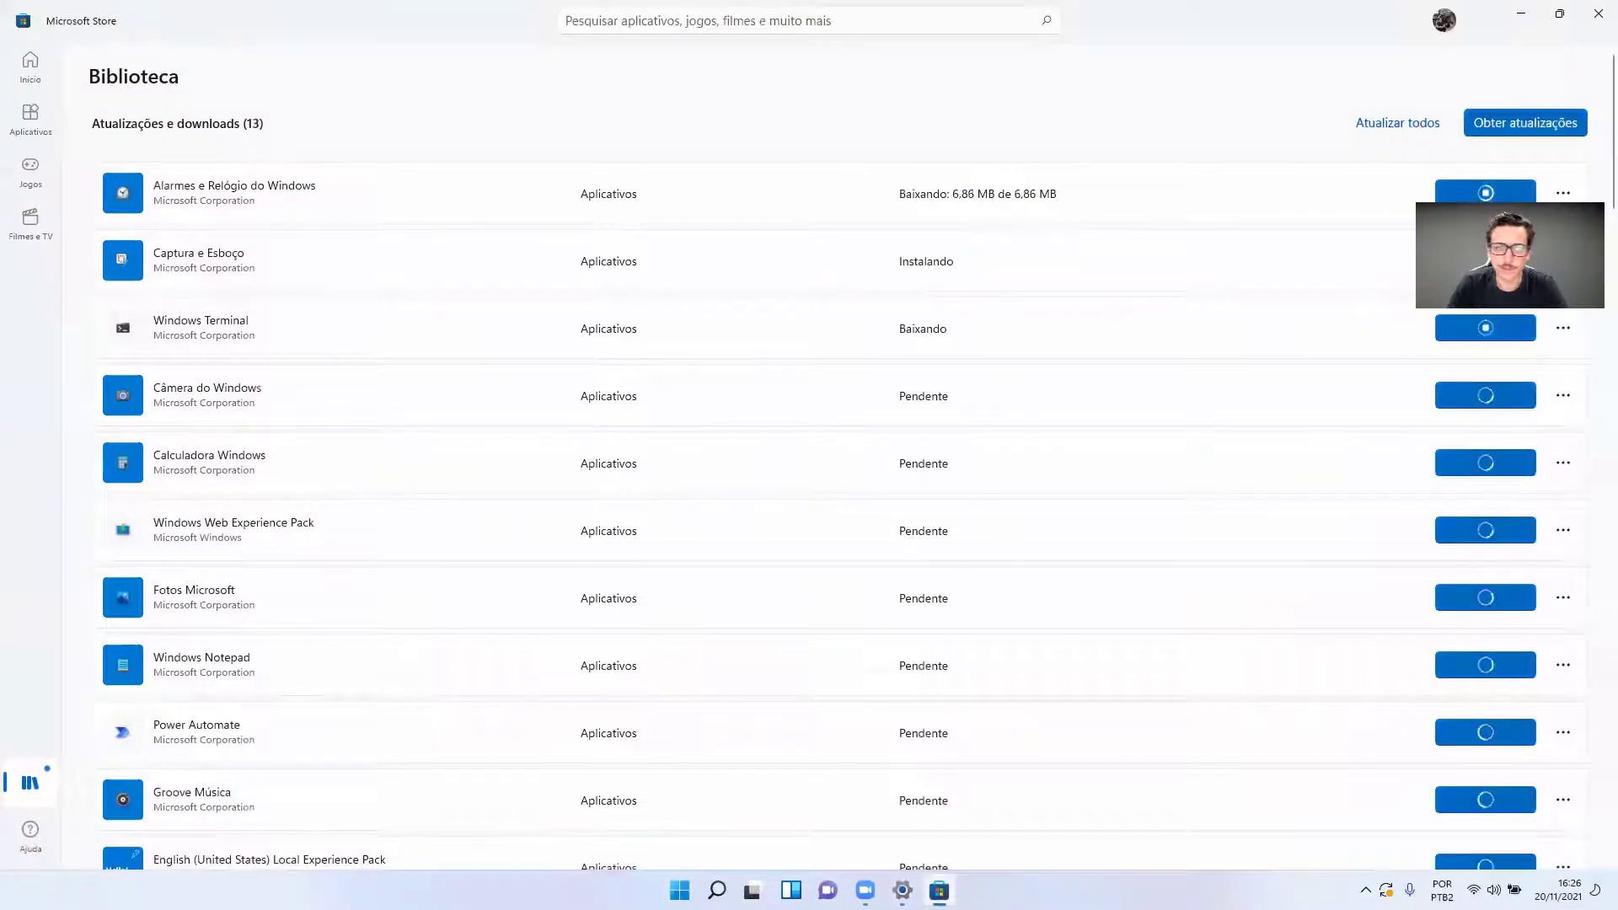
pyautogui.scroll(-6, 829, 491)
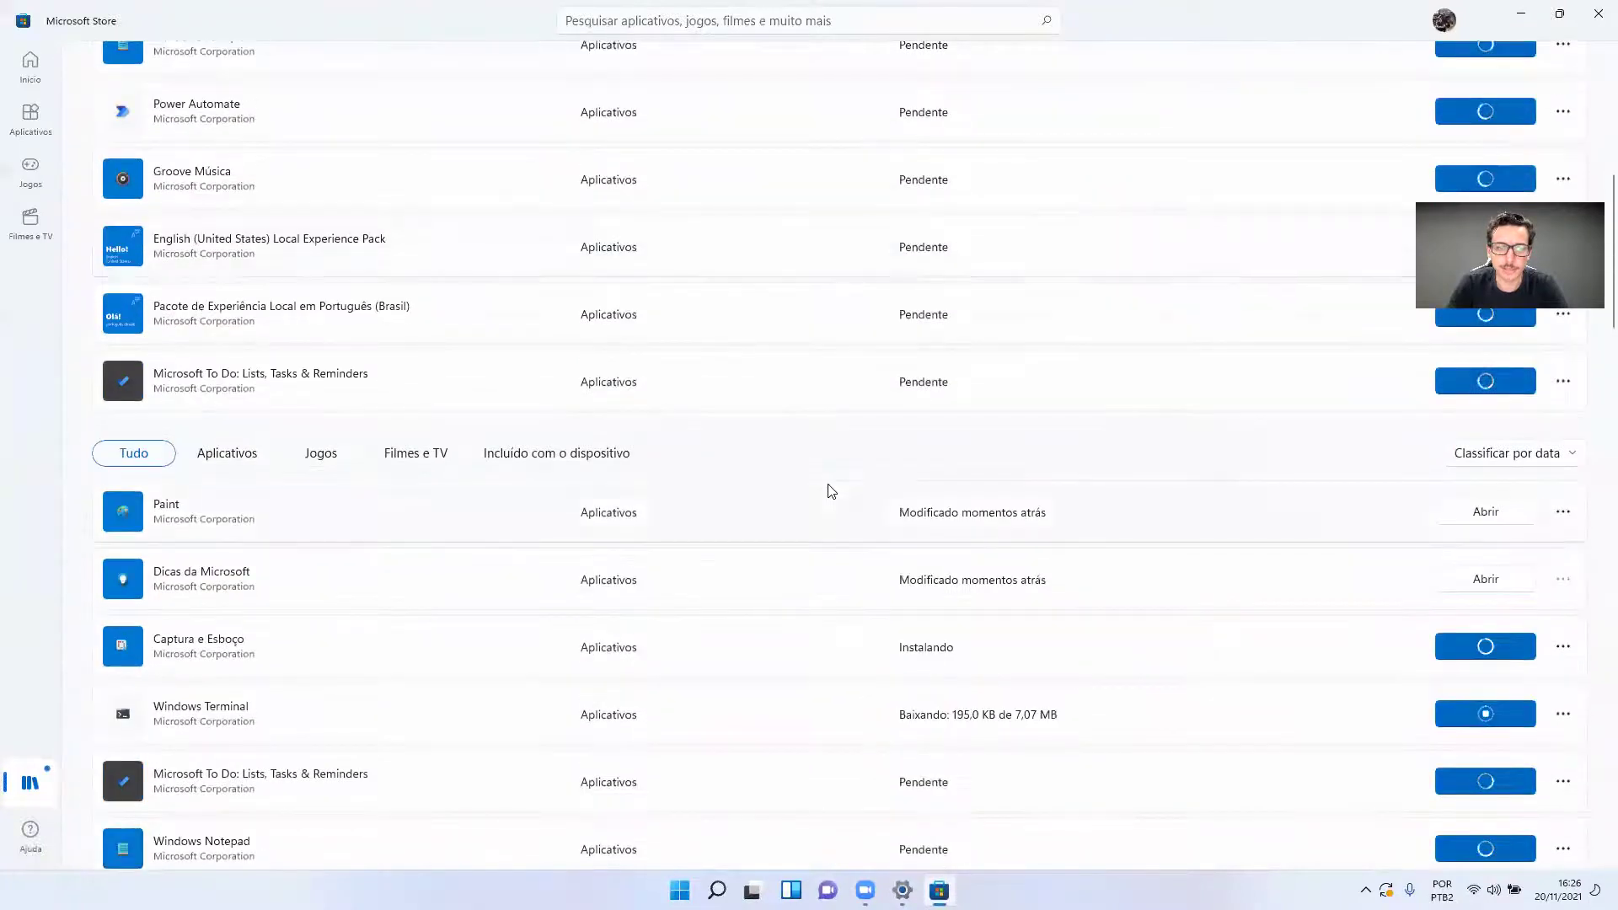
pyautogui.scroll(4, 828, 491)
pyautogui.scroll(-1, 828, 491)
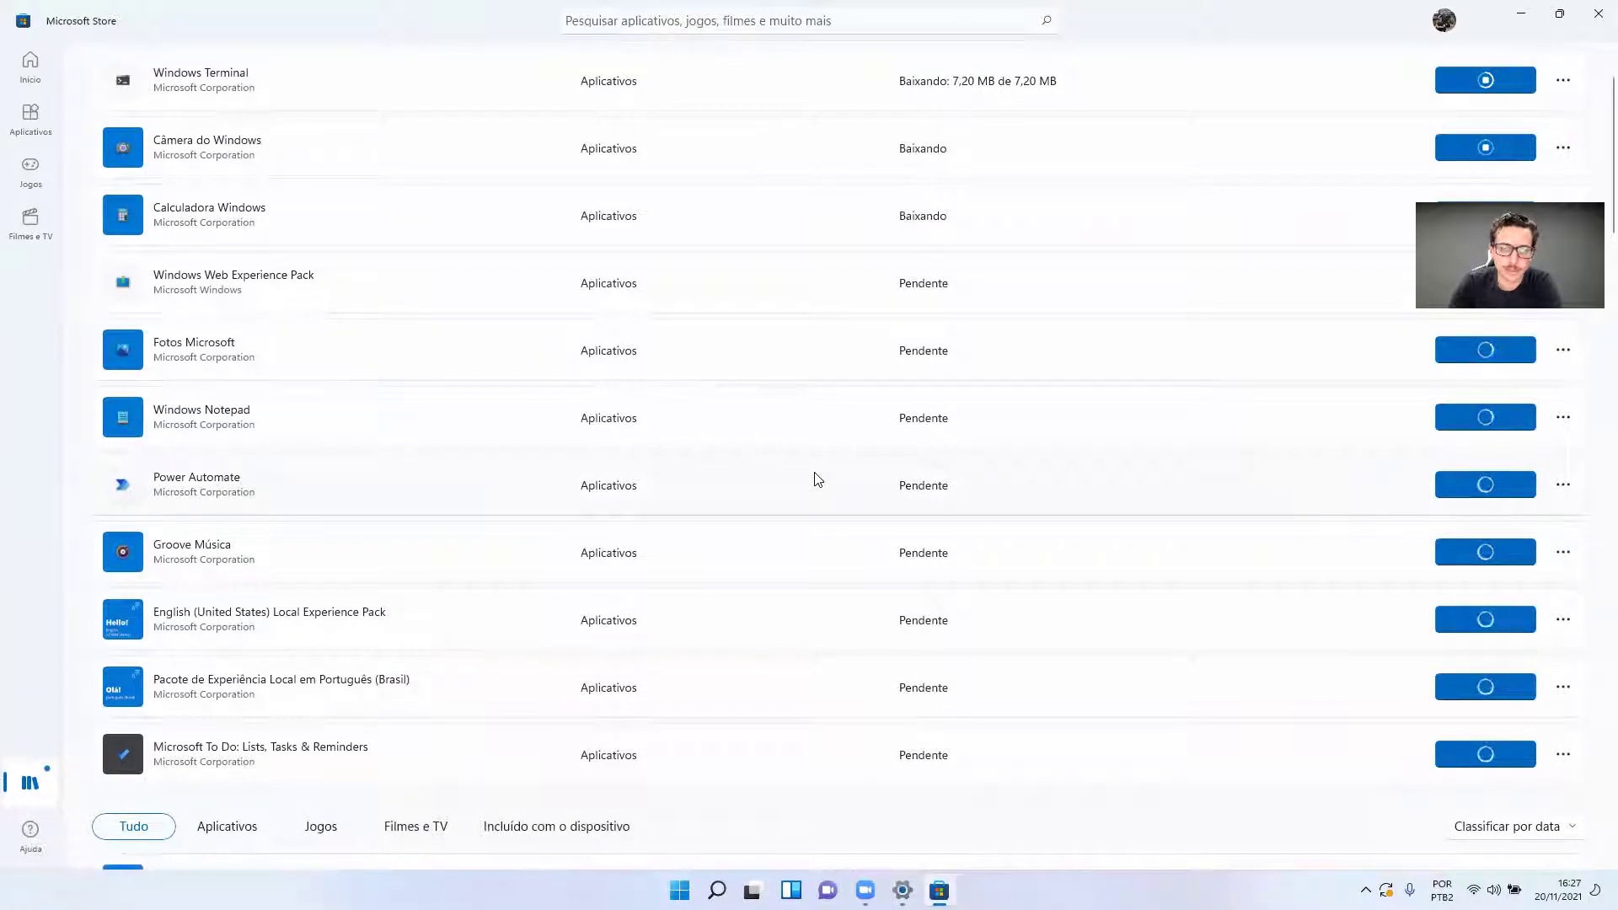
# - Recheck the Microsoft Store download list, switch to Settings and view the Tela de fundo options under Personalização
pyautogui.scroll(2, 813, 455)
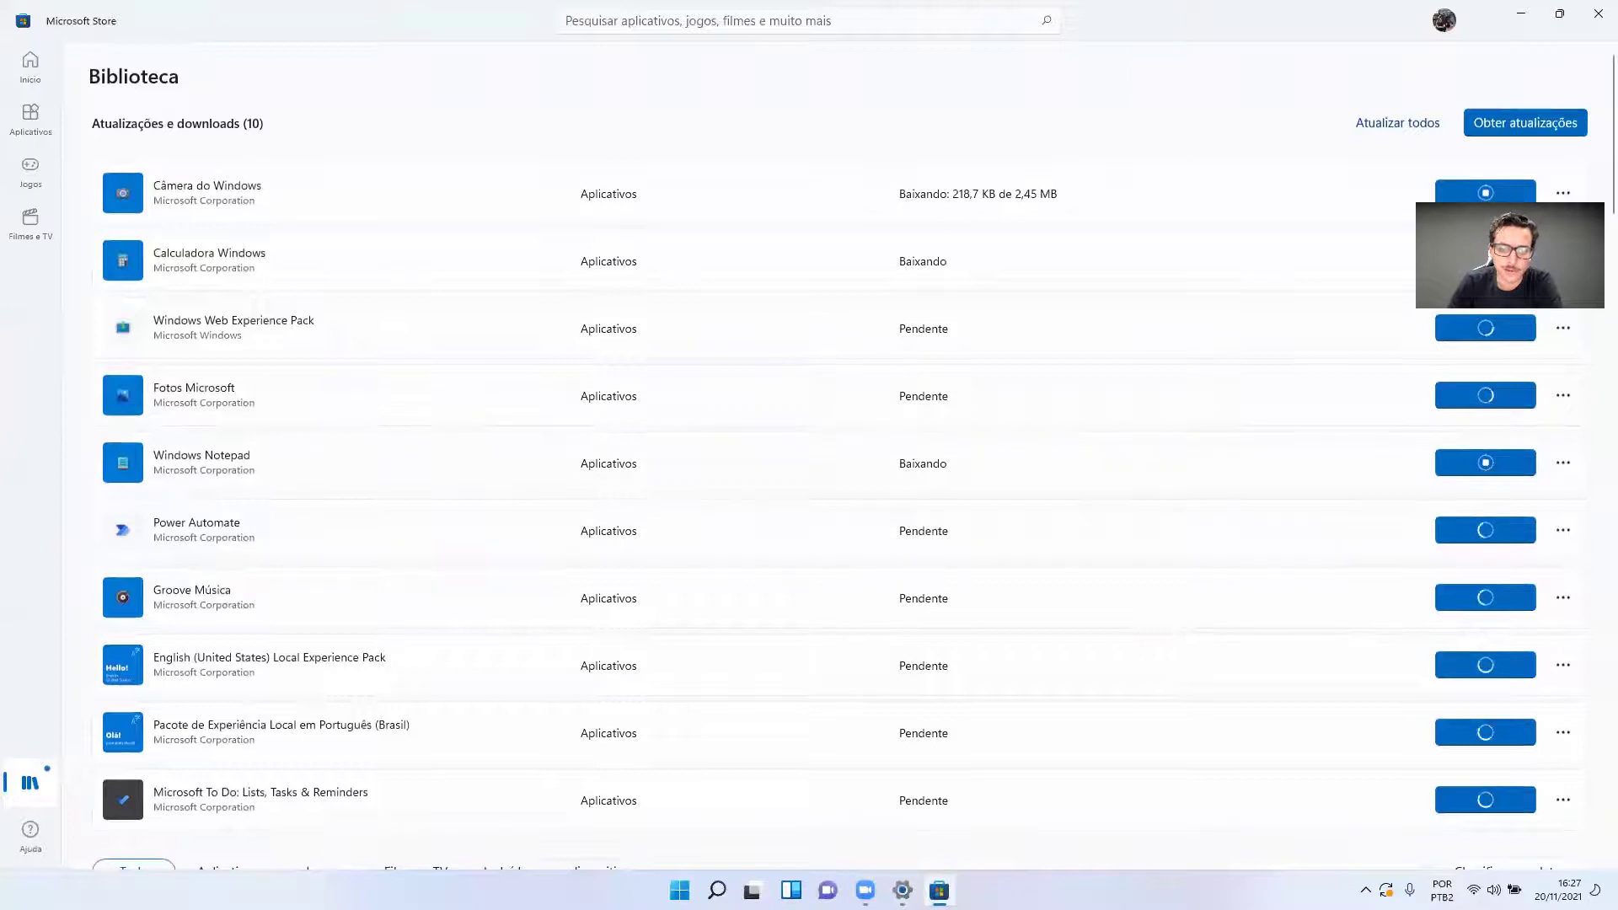
pyautogui.click(901, 890)
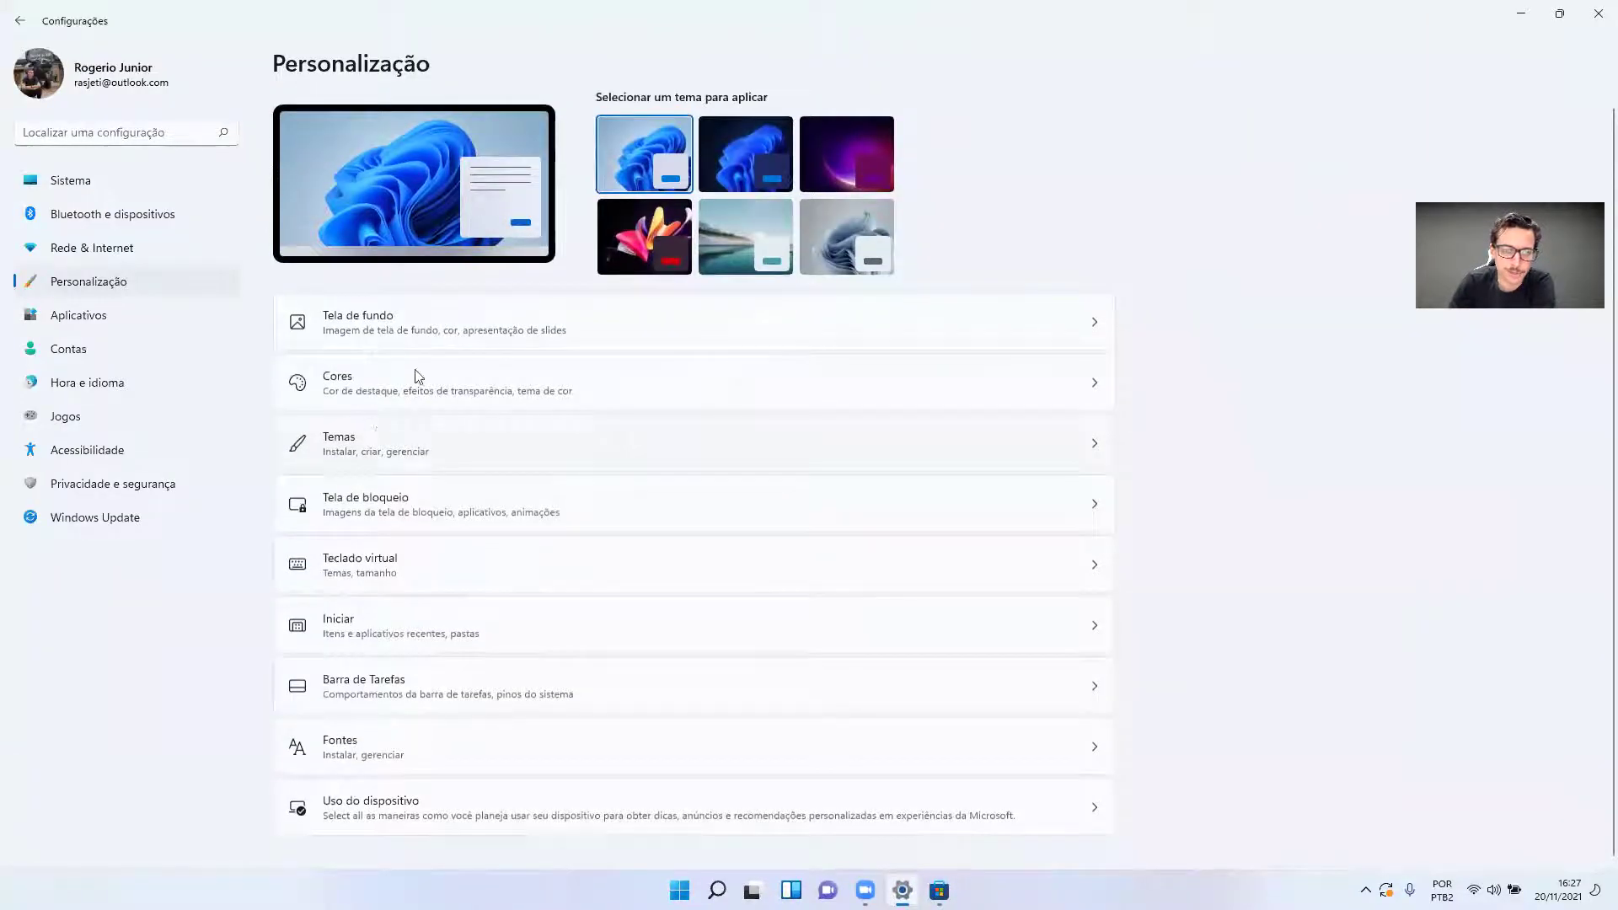
pyautogui.click(439, 327)
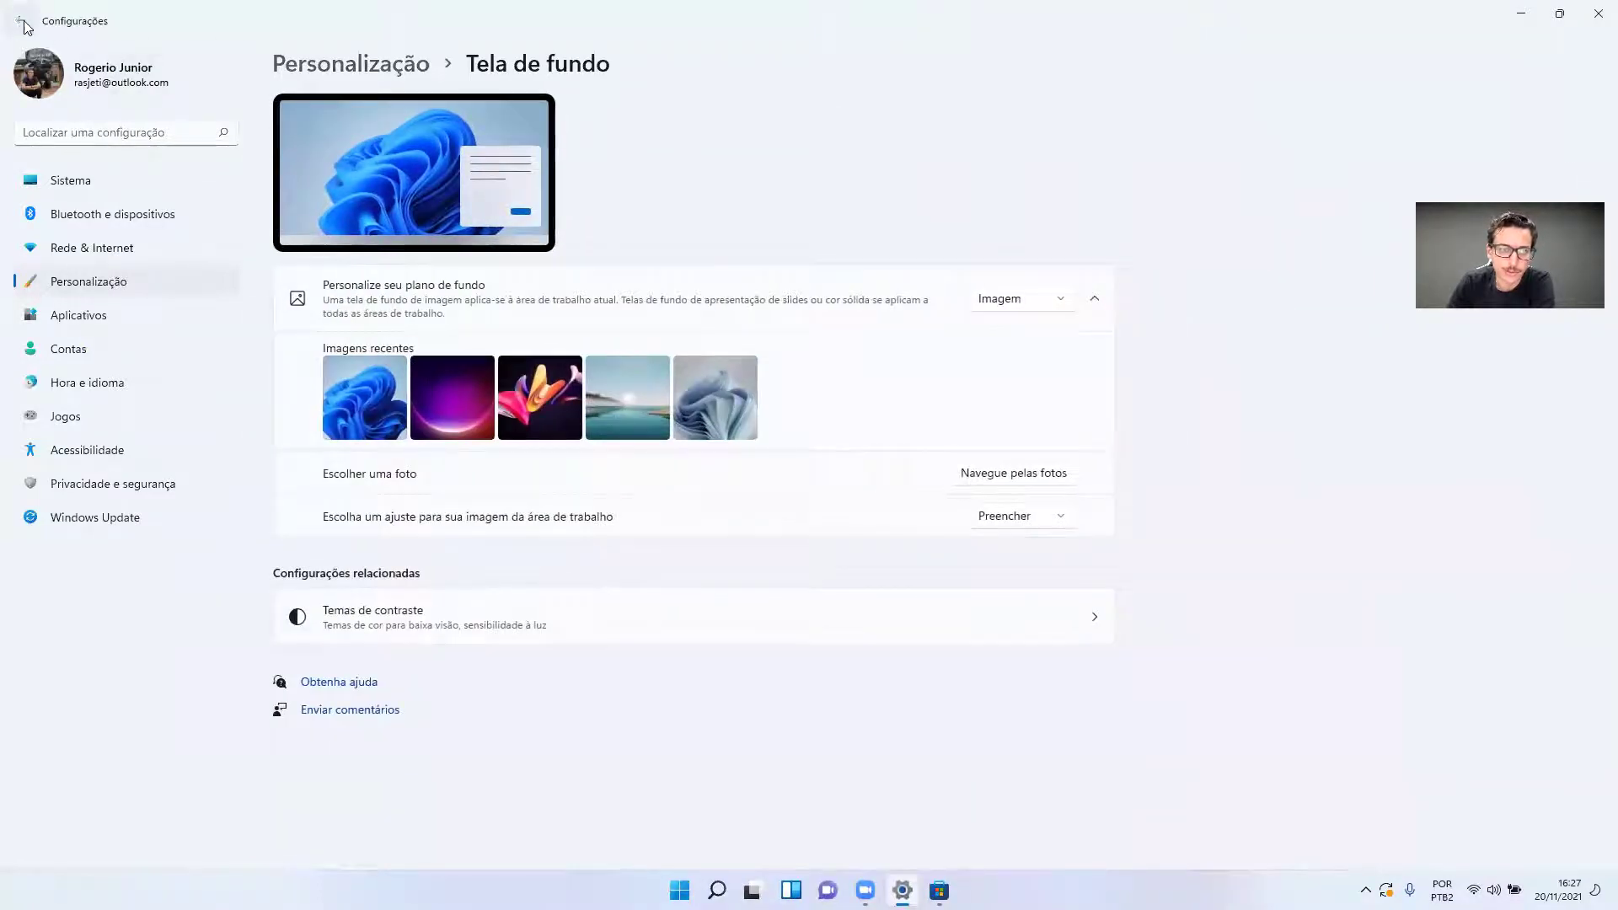
pyautogui.hotkey('alt', 'Left')
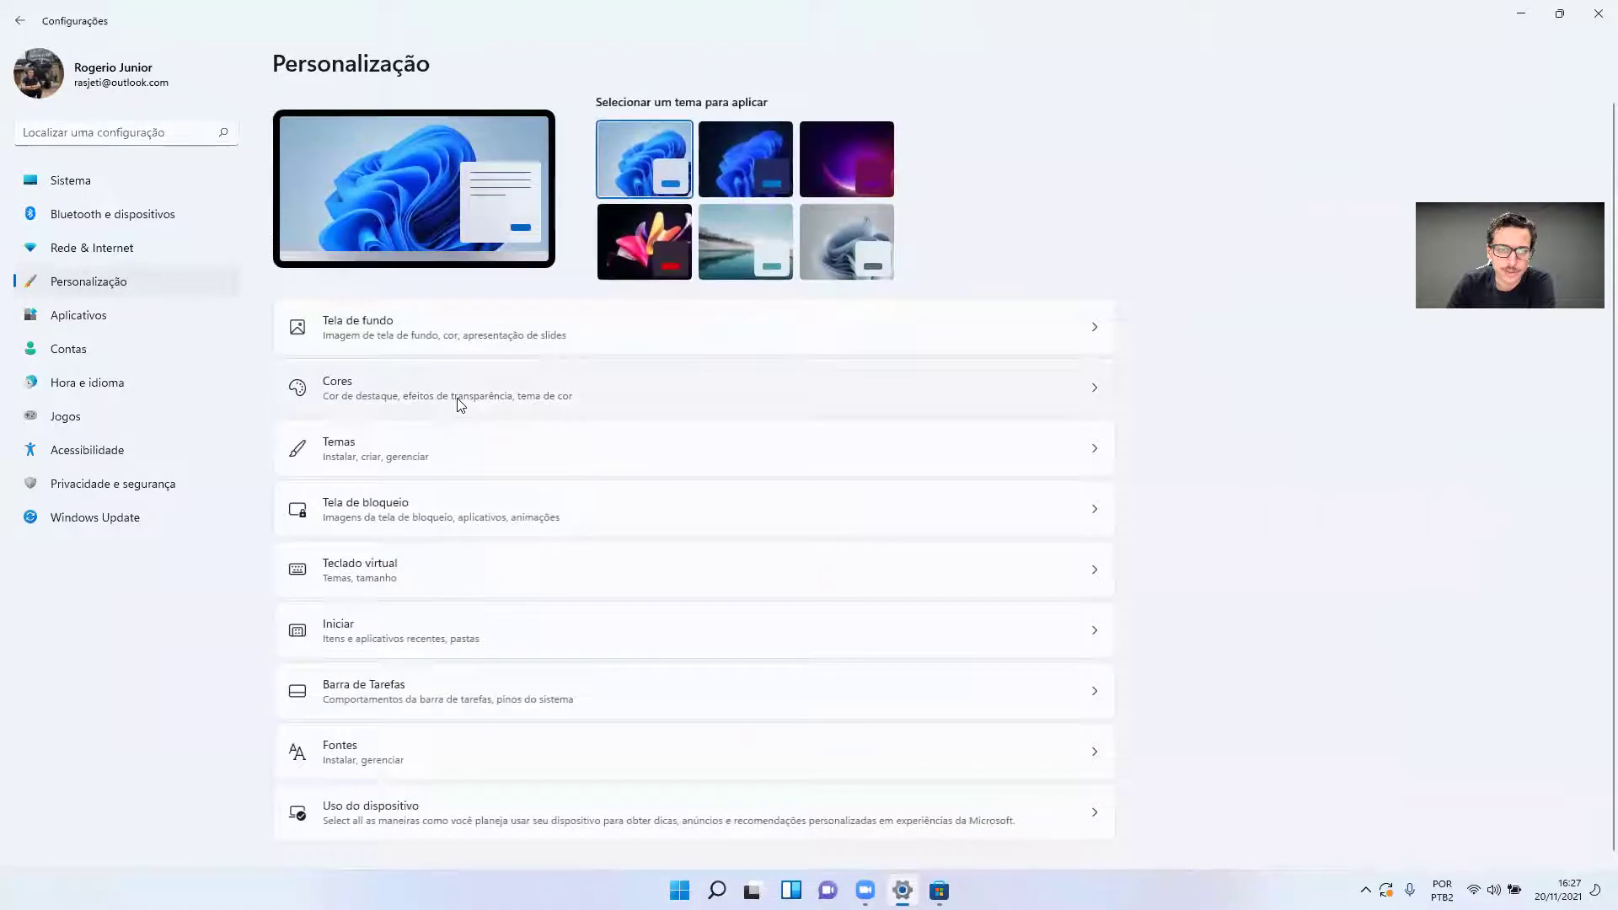
# - Set the Windows colour mode to Escuro in the Cores settings and view its effect on the desktop
pyautogui.click(461, 396)
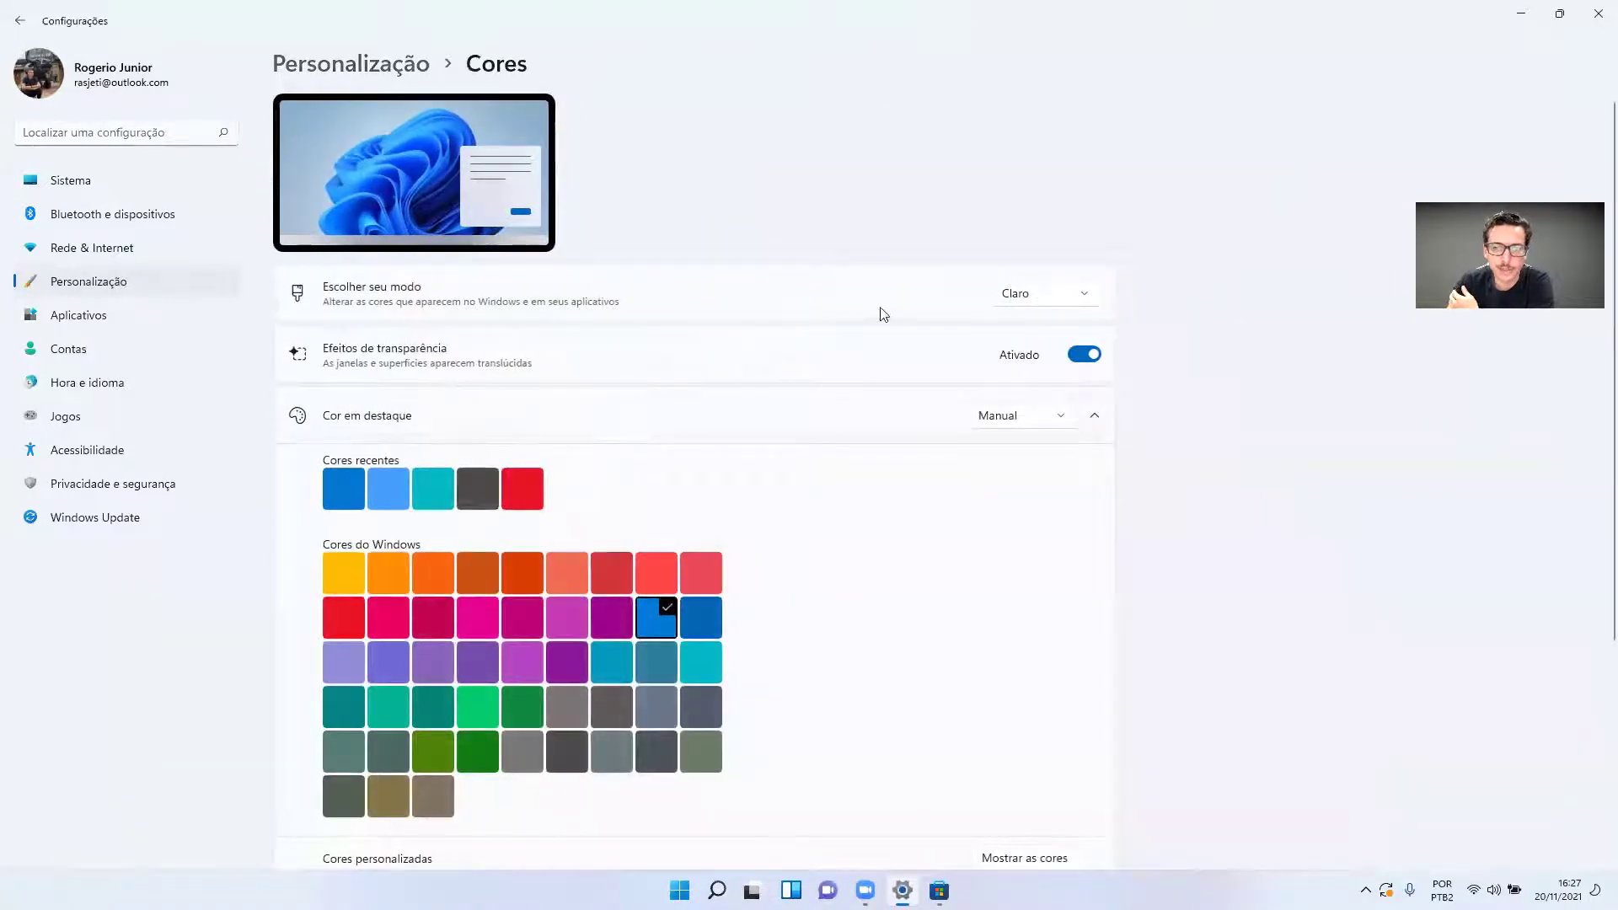
pyautogui.click(1028, 303)
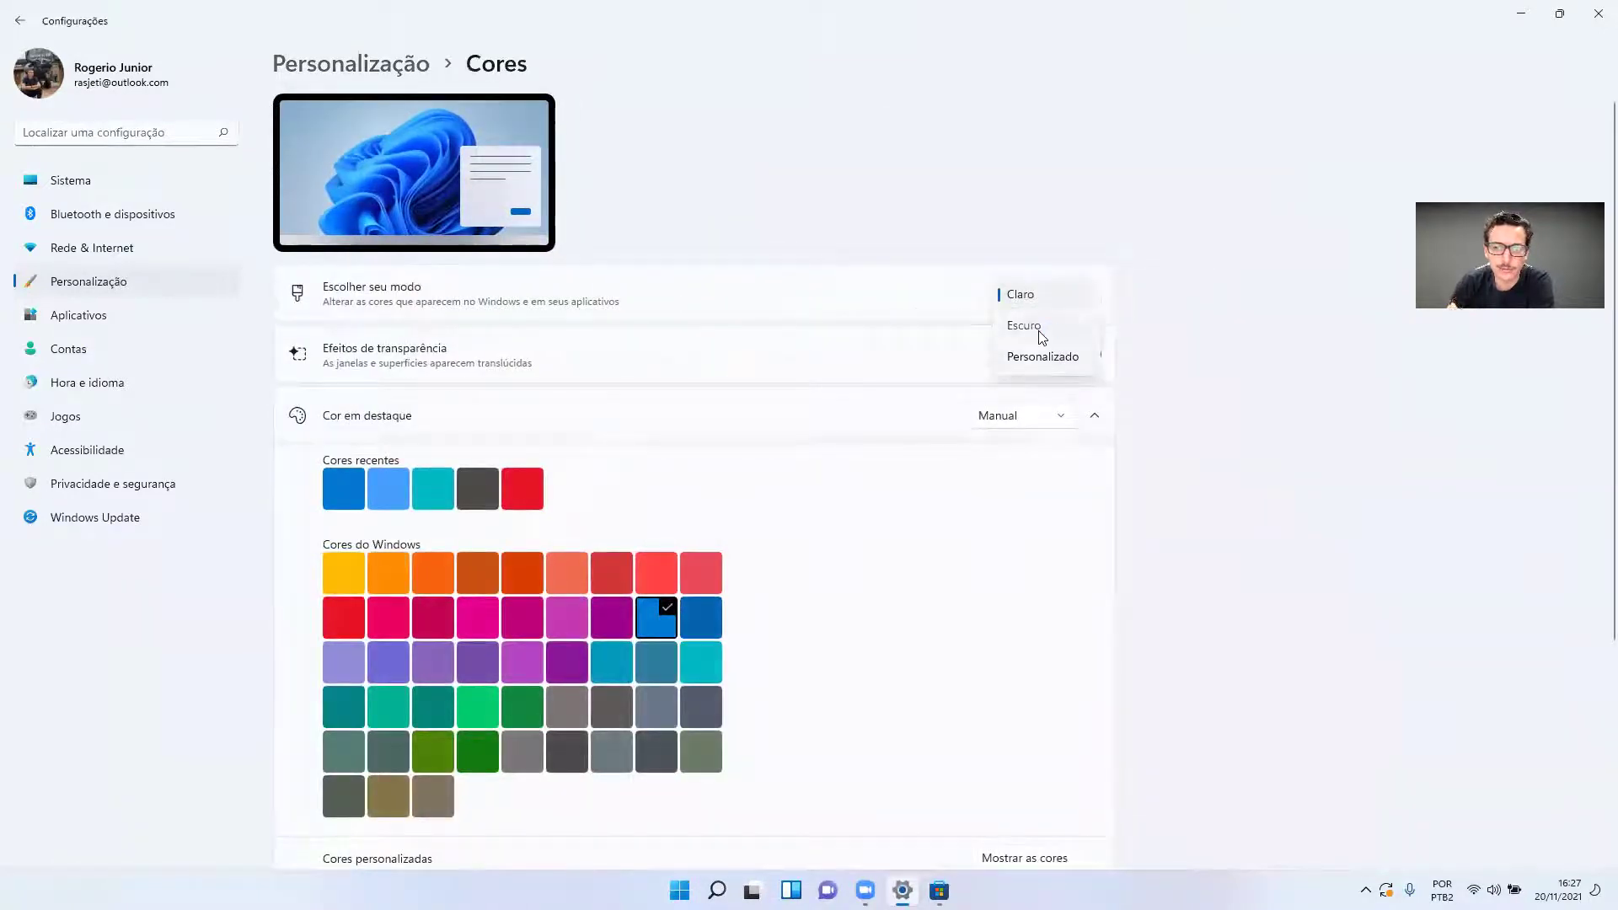
pyautogui.click(1043, 337)
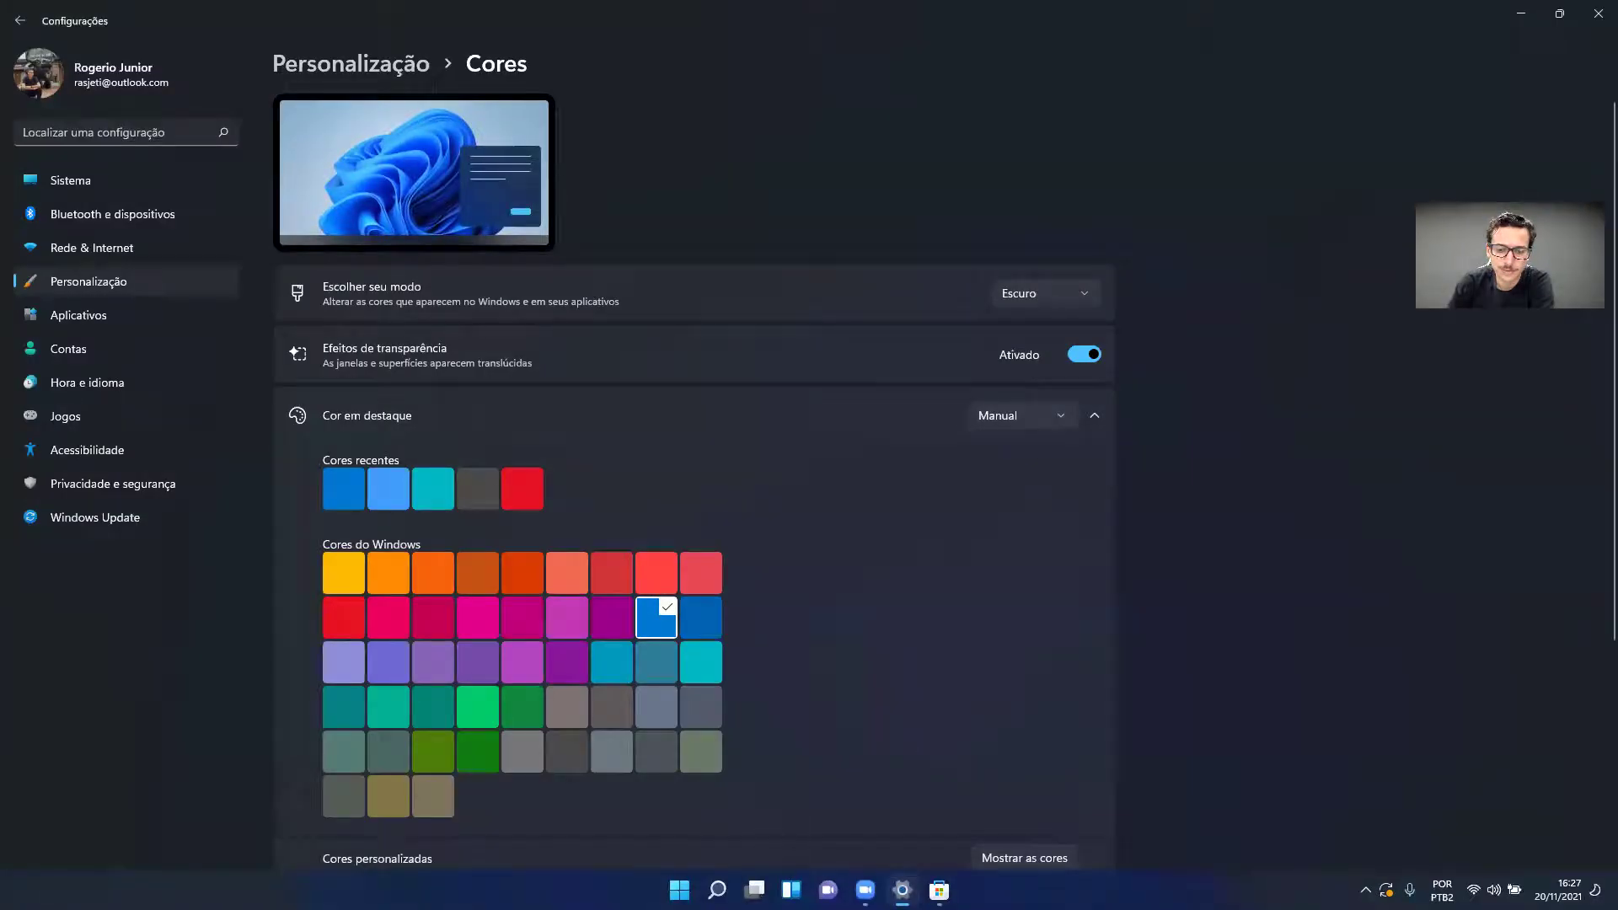
pyautogui.click(902, 890)
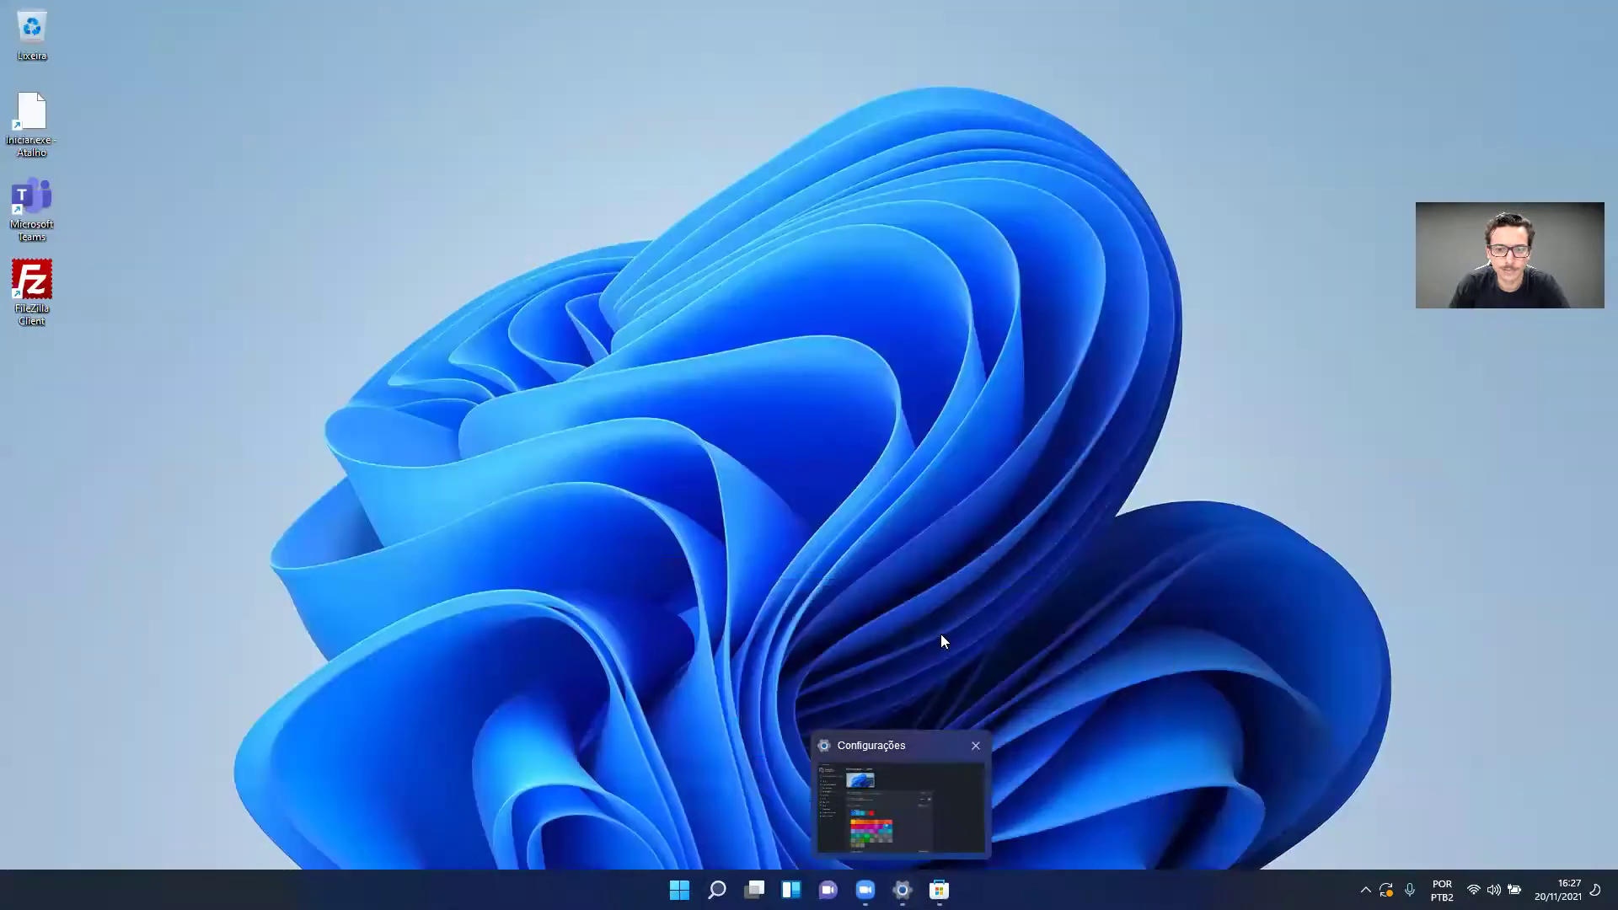
pyautogui.click(902, 890)
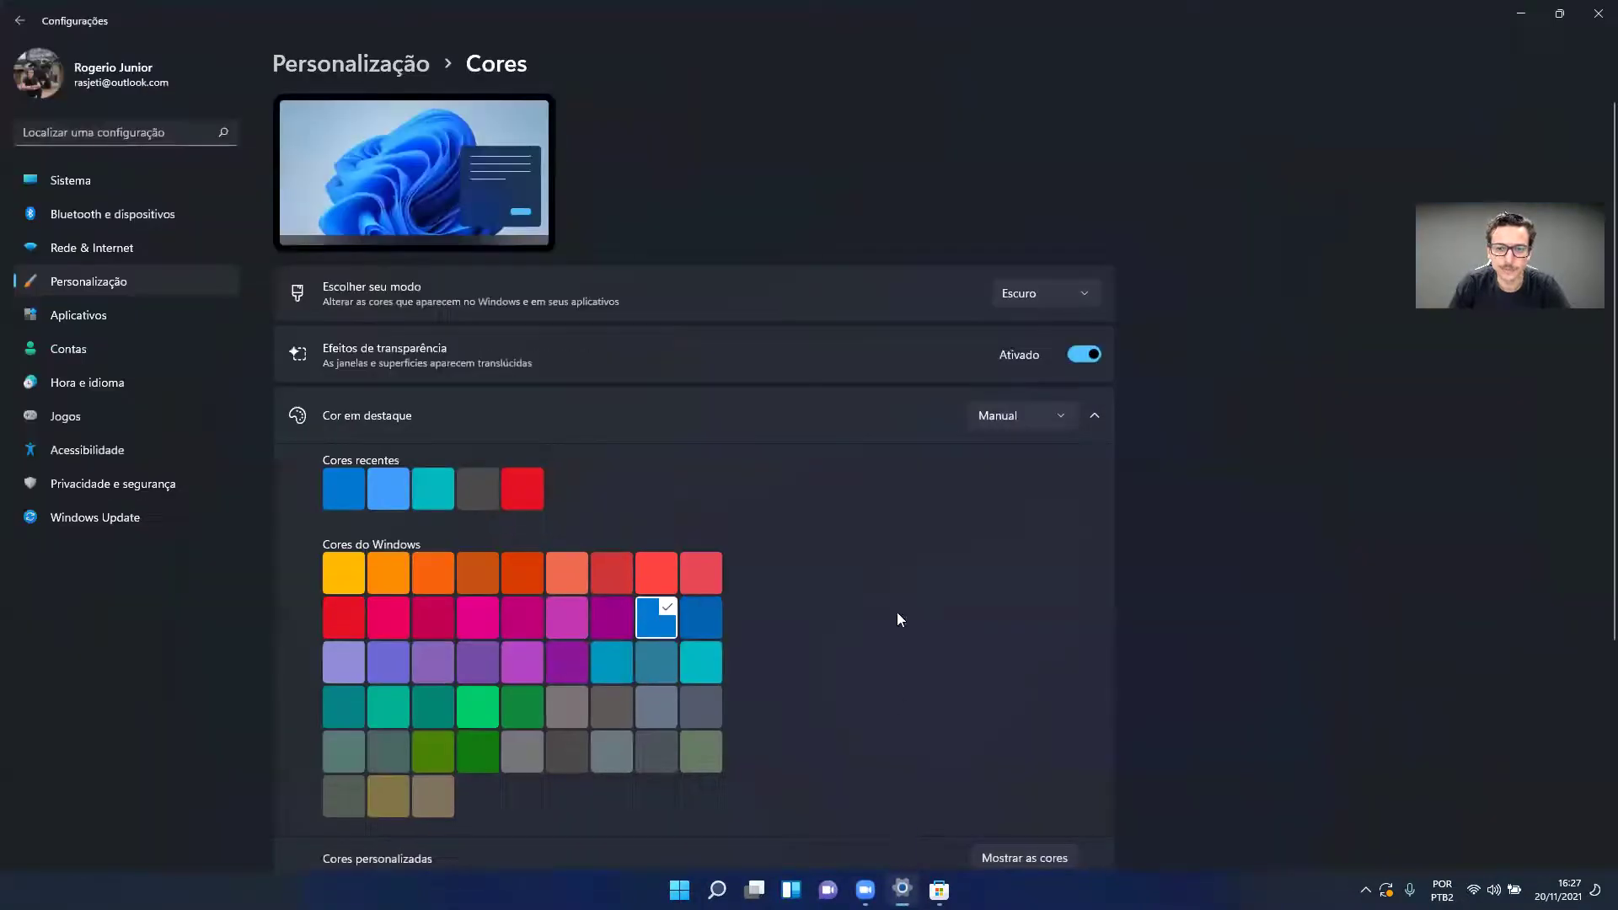
# - Set the colour mode back to Claro and look over the remaining Cores options
pyautogui.click(1043, 293)
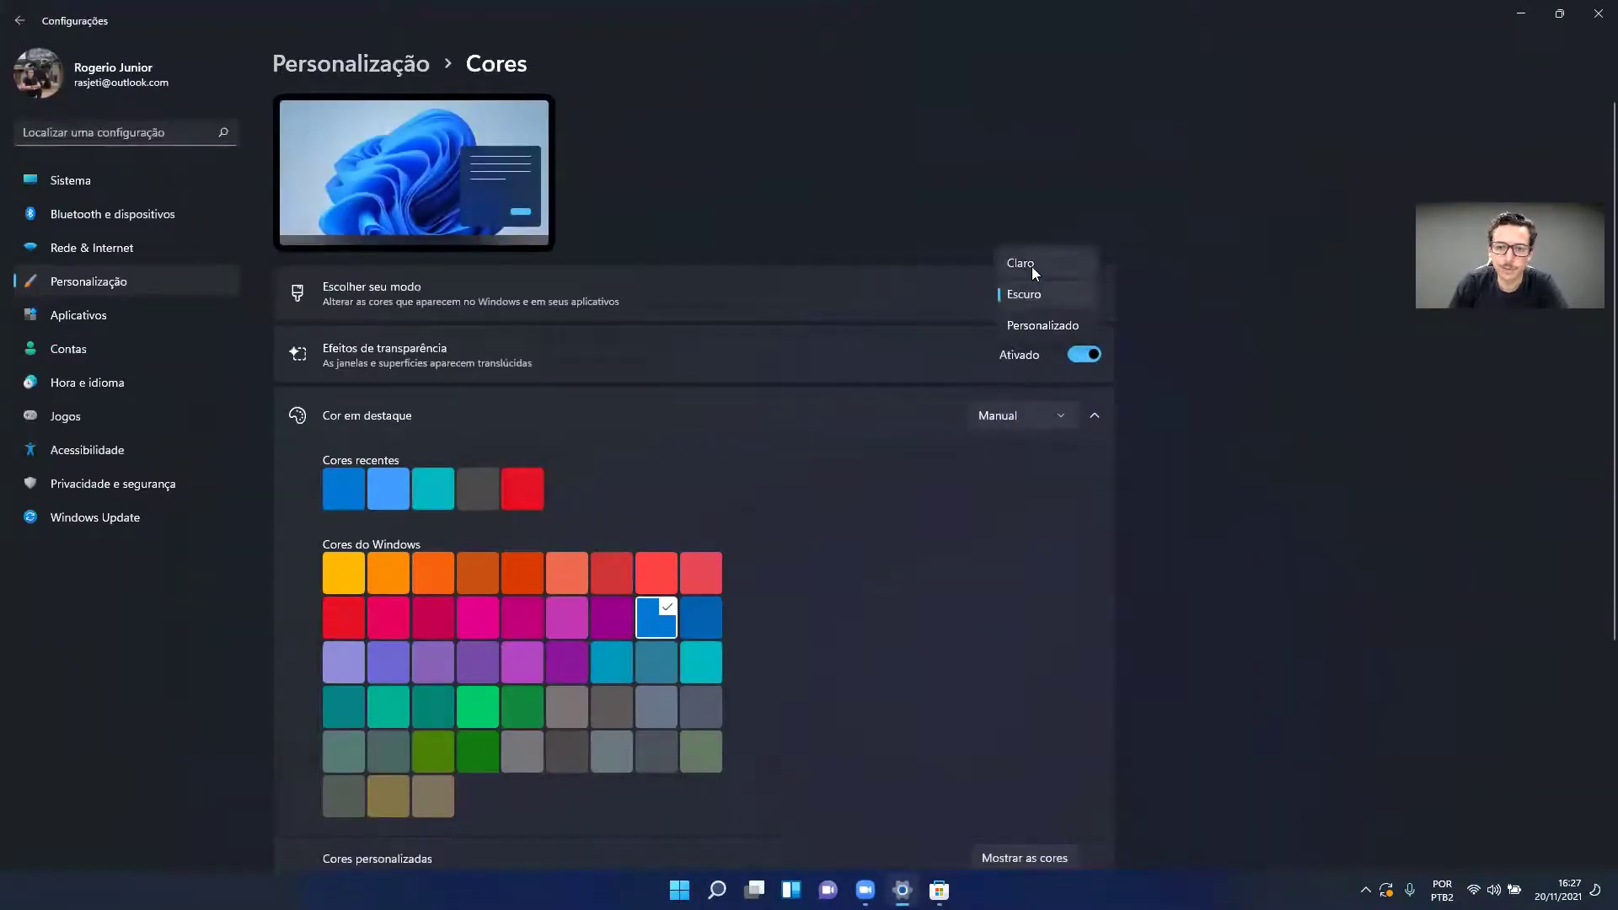
pyautogui.click(1032, 266)
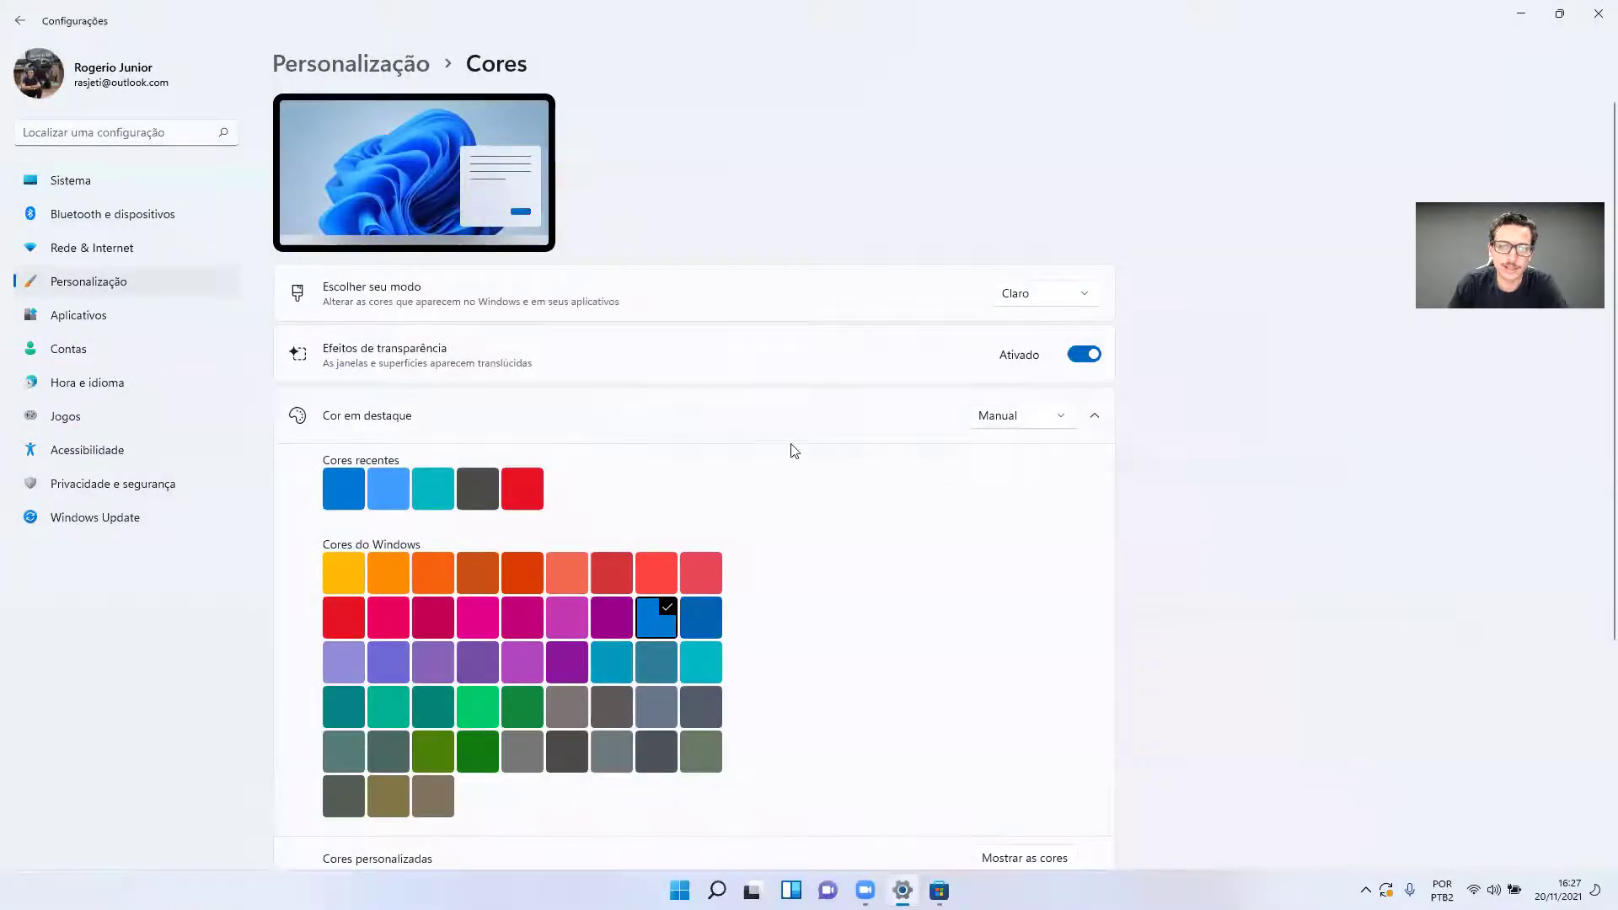
pyautogui.scroll(-3, 876, 526)
pyautogui.scroll(3, 877, 529)
# - Look through the Aplicativos, Contas, Hora e idioma, Jogos and Acessibilidade settings pages, and close Settings
pyautogui.click(157, 308)
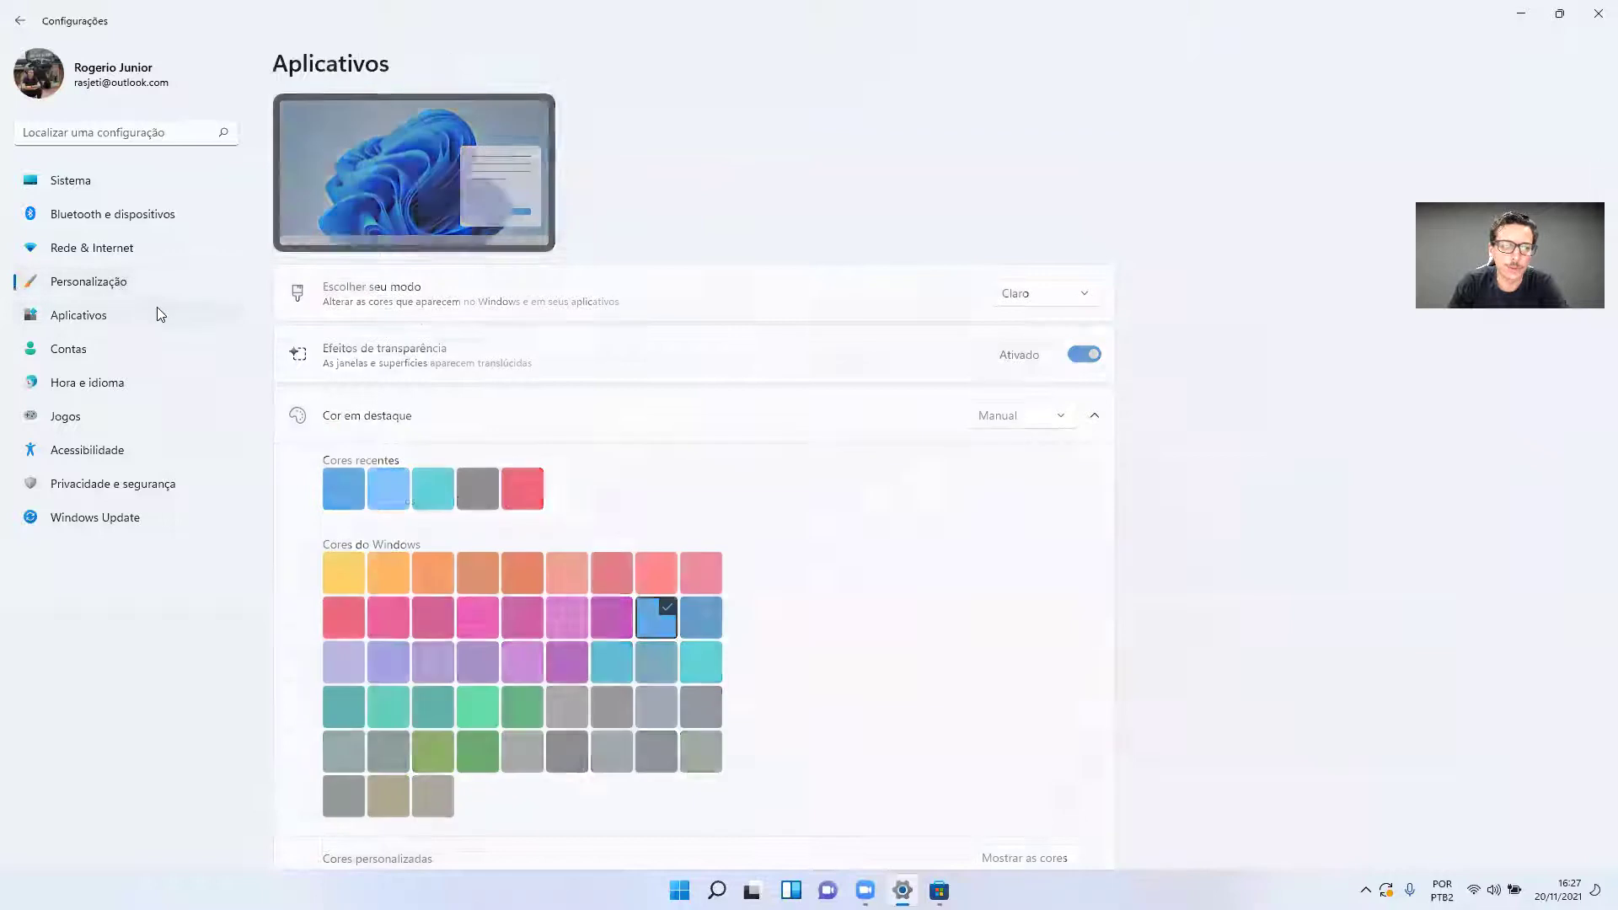
pyautogui.click(117, 353)
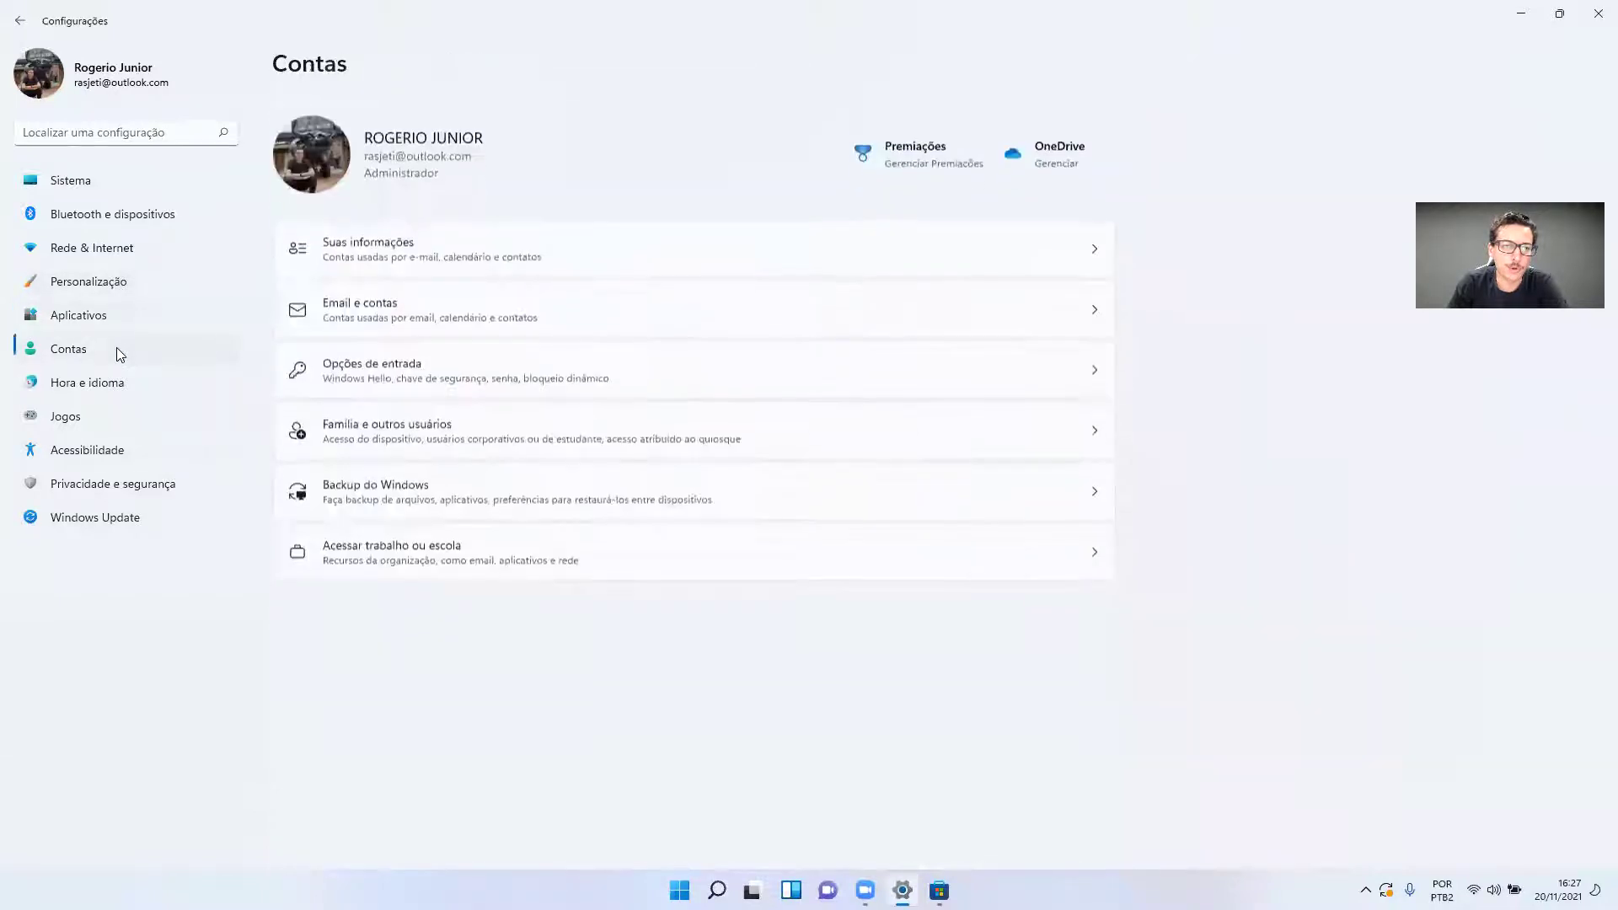
pyautogui.click(111, 371)
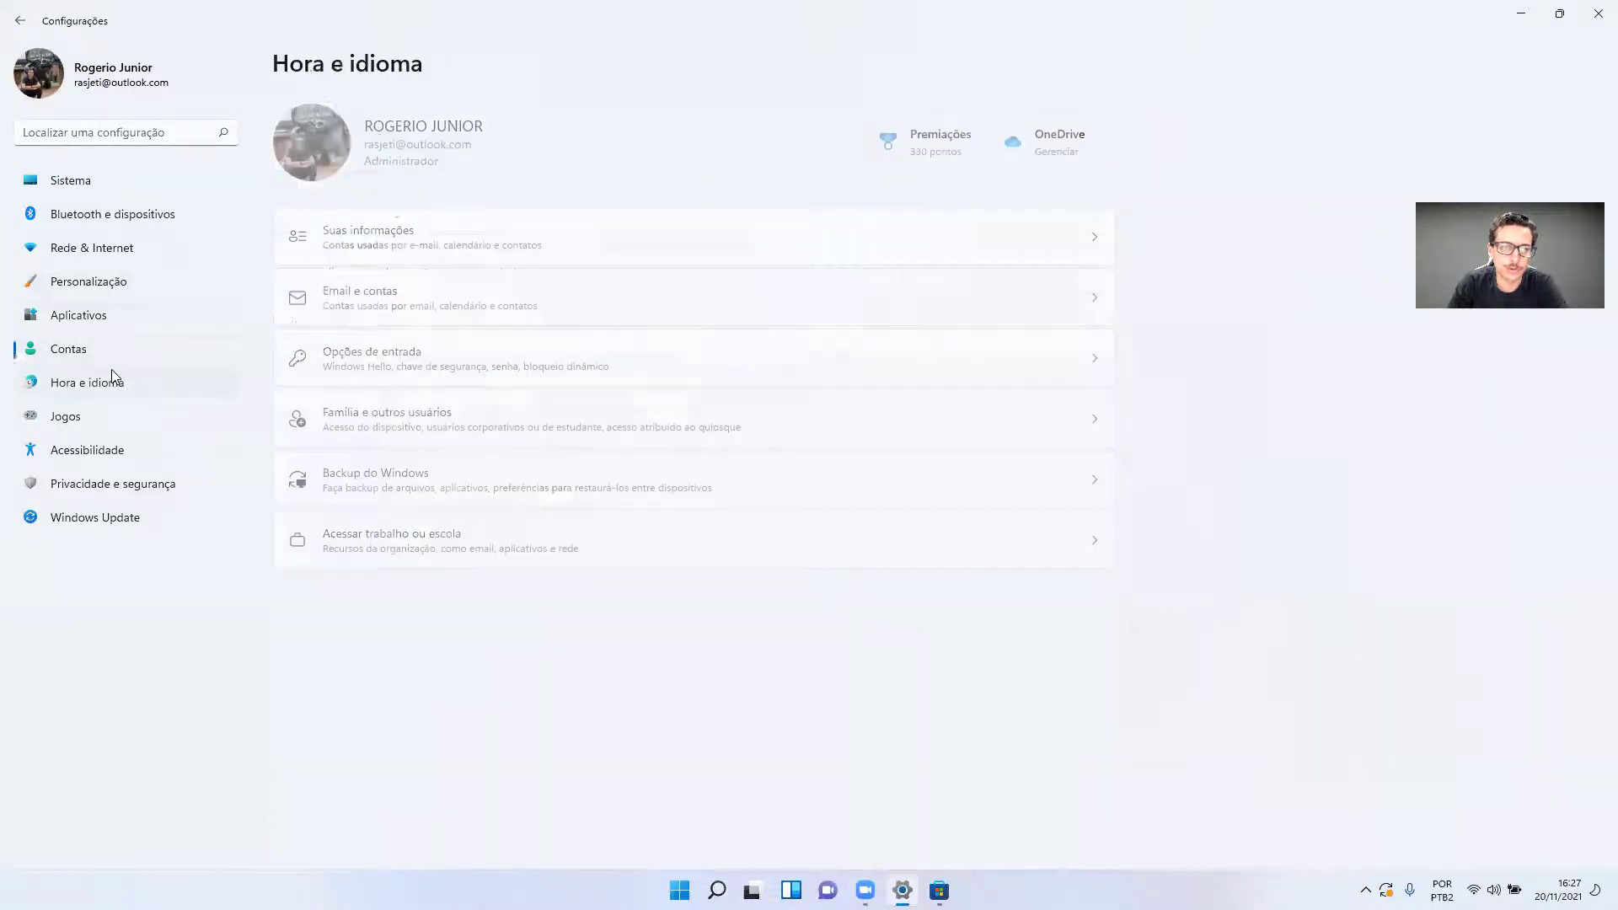
pyautogui.click(87, 414)
pyautogui.click(79, 453)
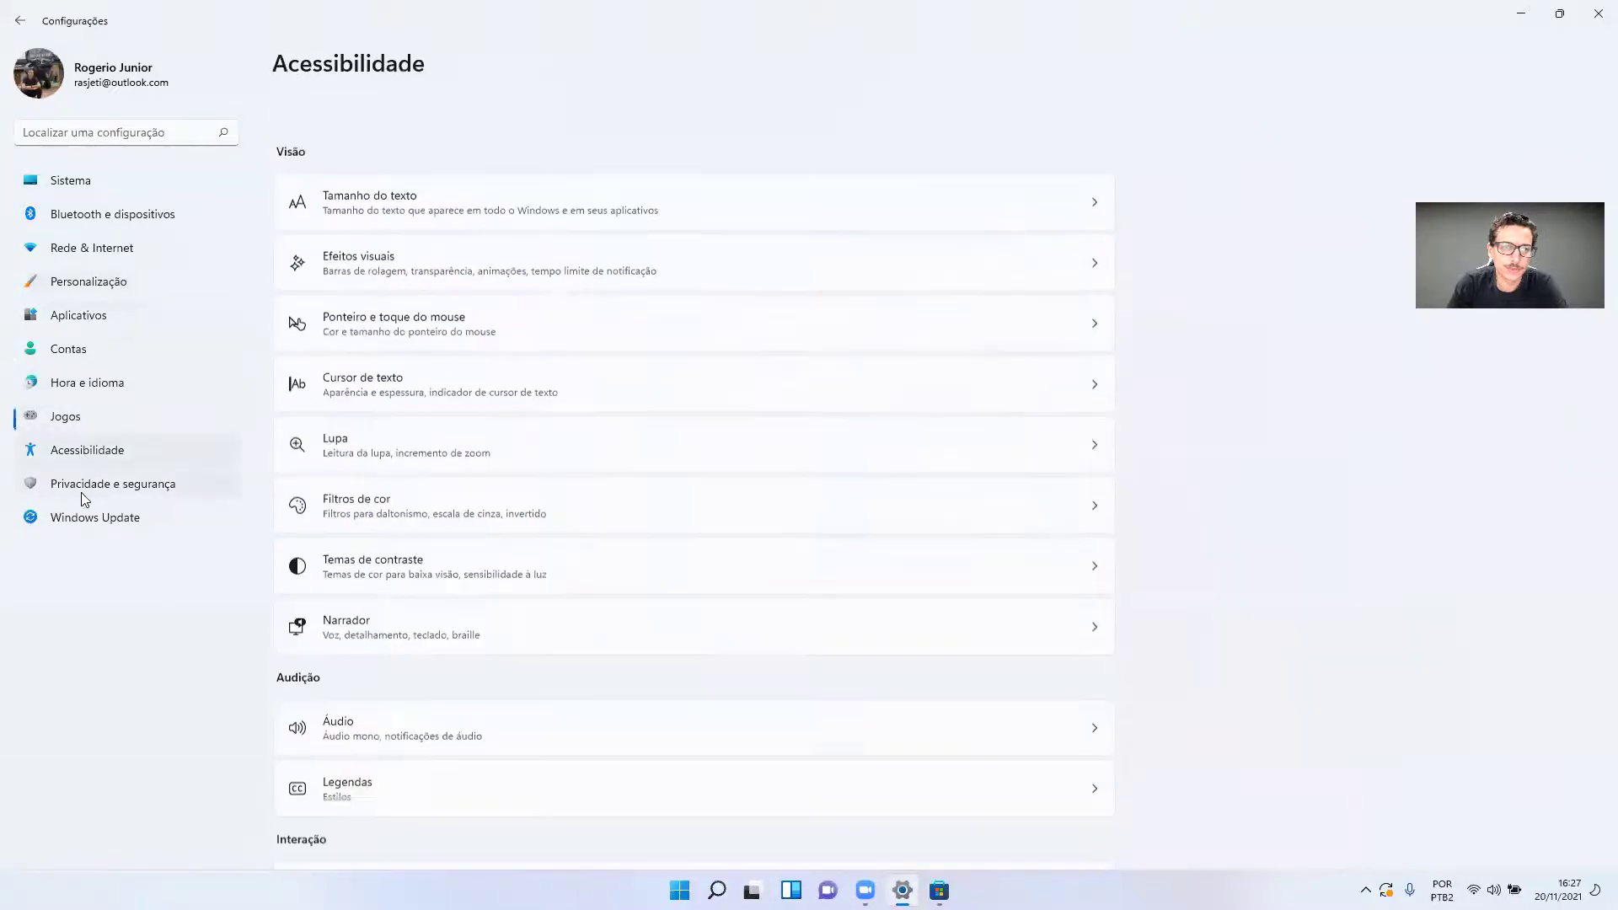
pyautogui.click(1595, 18)
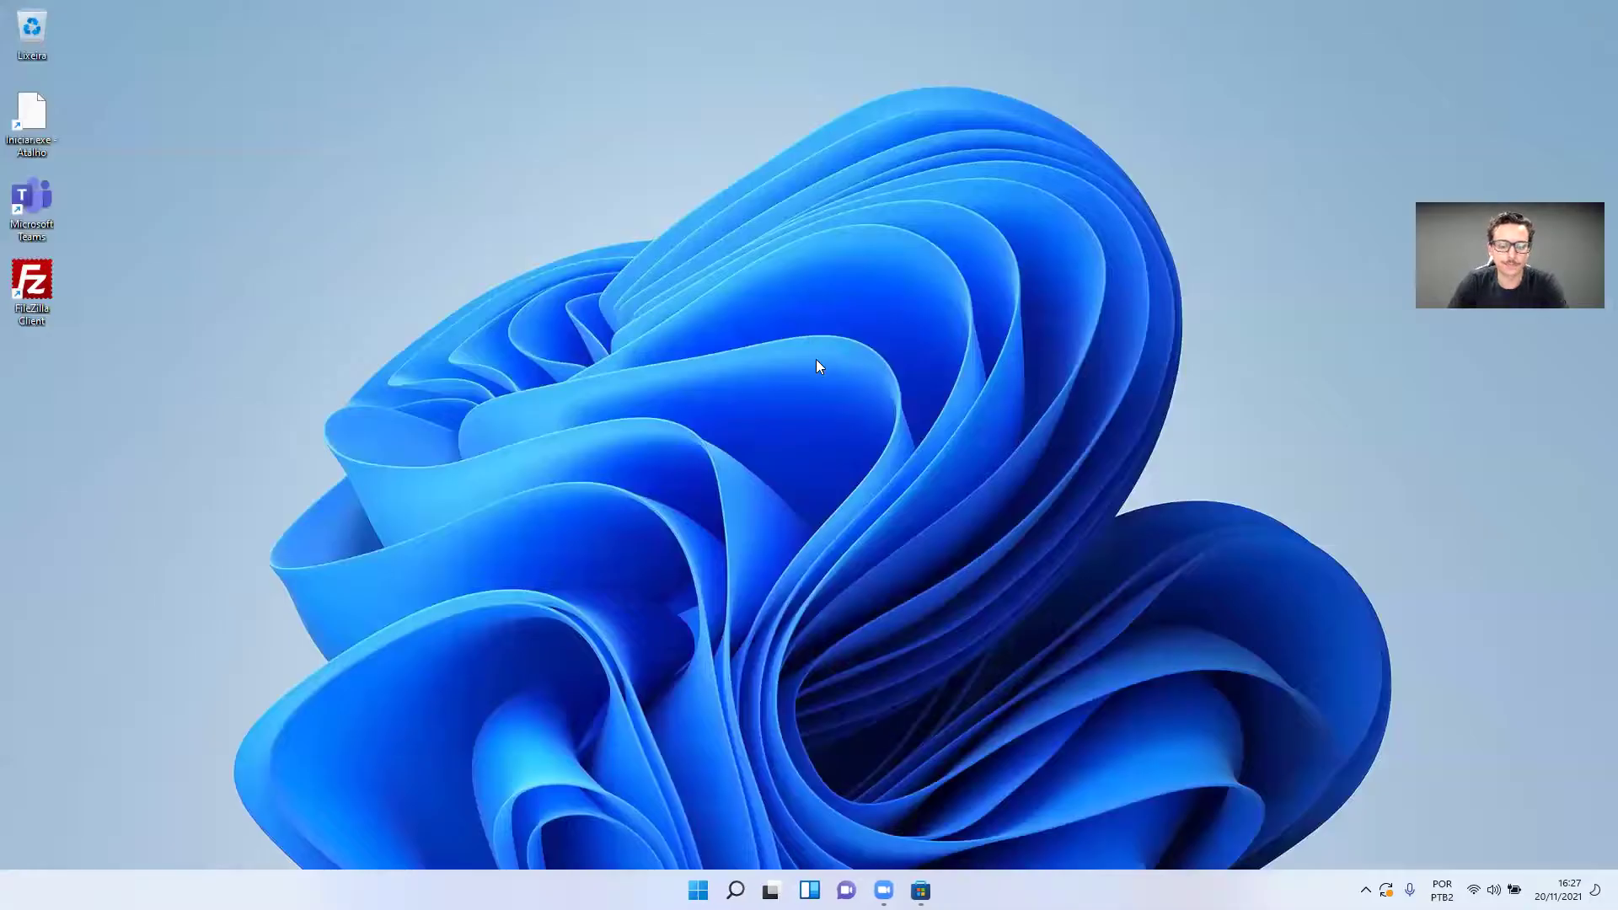
# - Open the Control Panel, examine its items in different view modes ending with Ícones grandes, and close it
pyautogui.press('super')
pyautogui.write('painel')
pyautogui.press('Return')
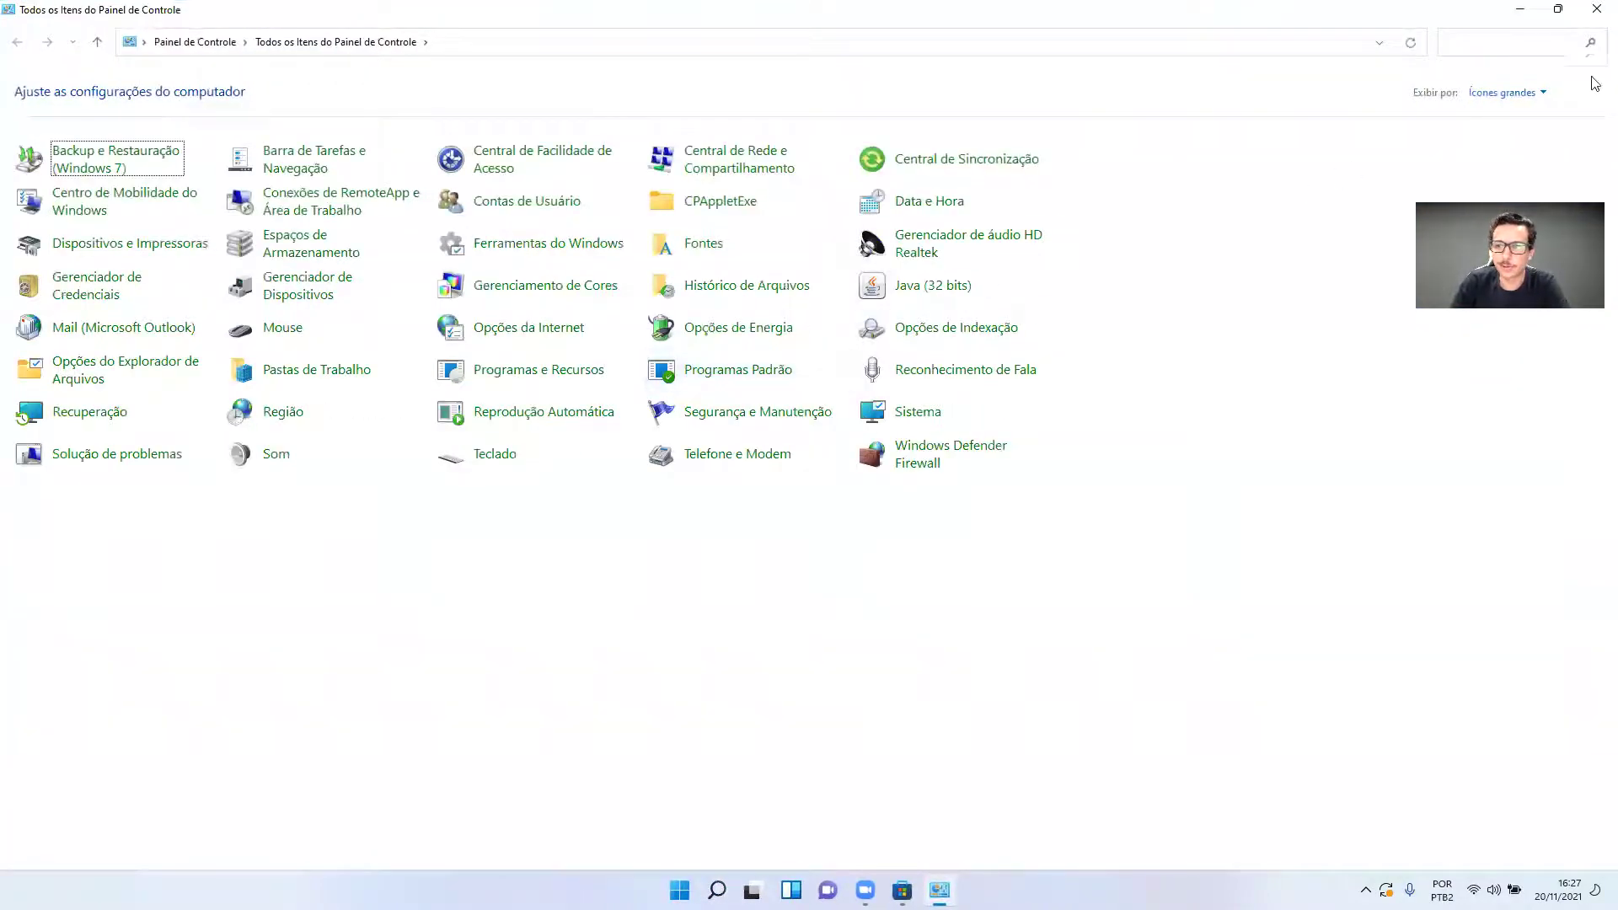
pyautogui.click(1539, 98)
pyautogui.click(1507, 161)
pyautogui.click(1512, 94)
pyautogui.click(1510, 141)
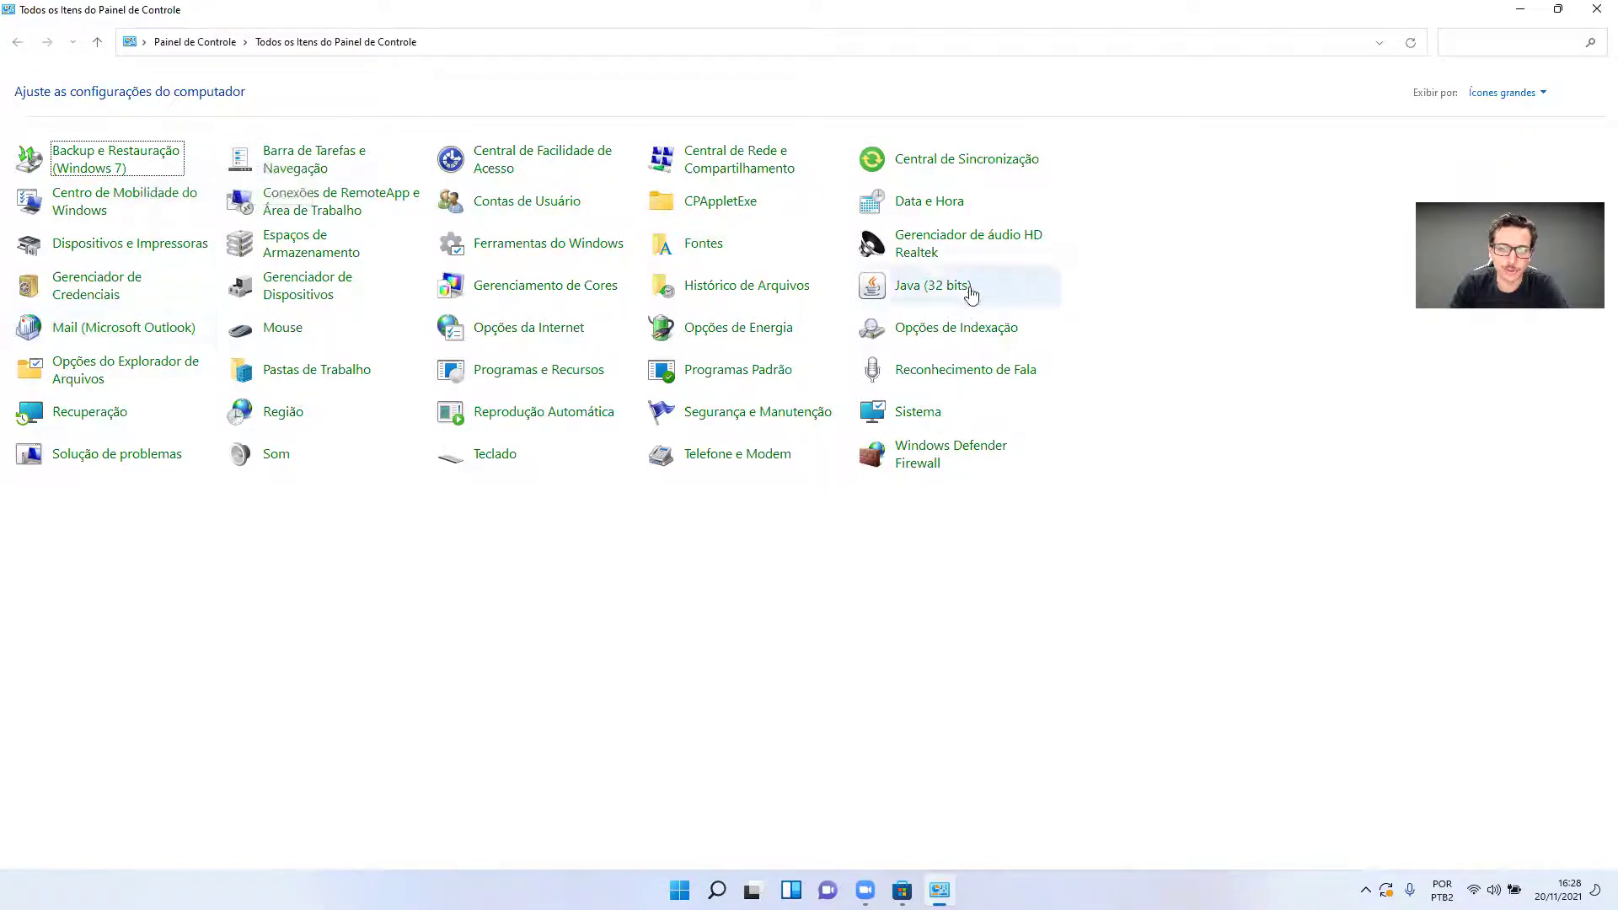
pyautogui.click(1596, 10)
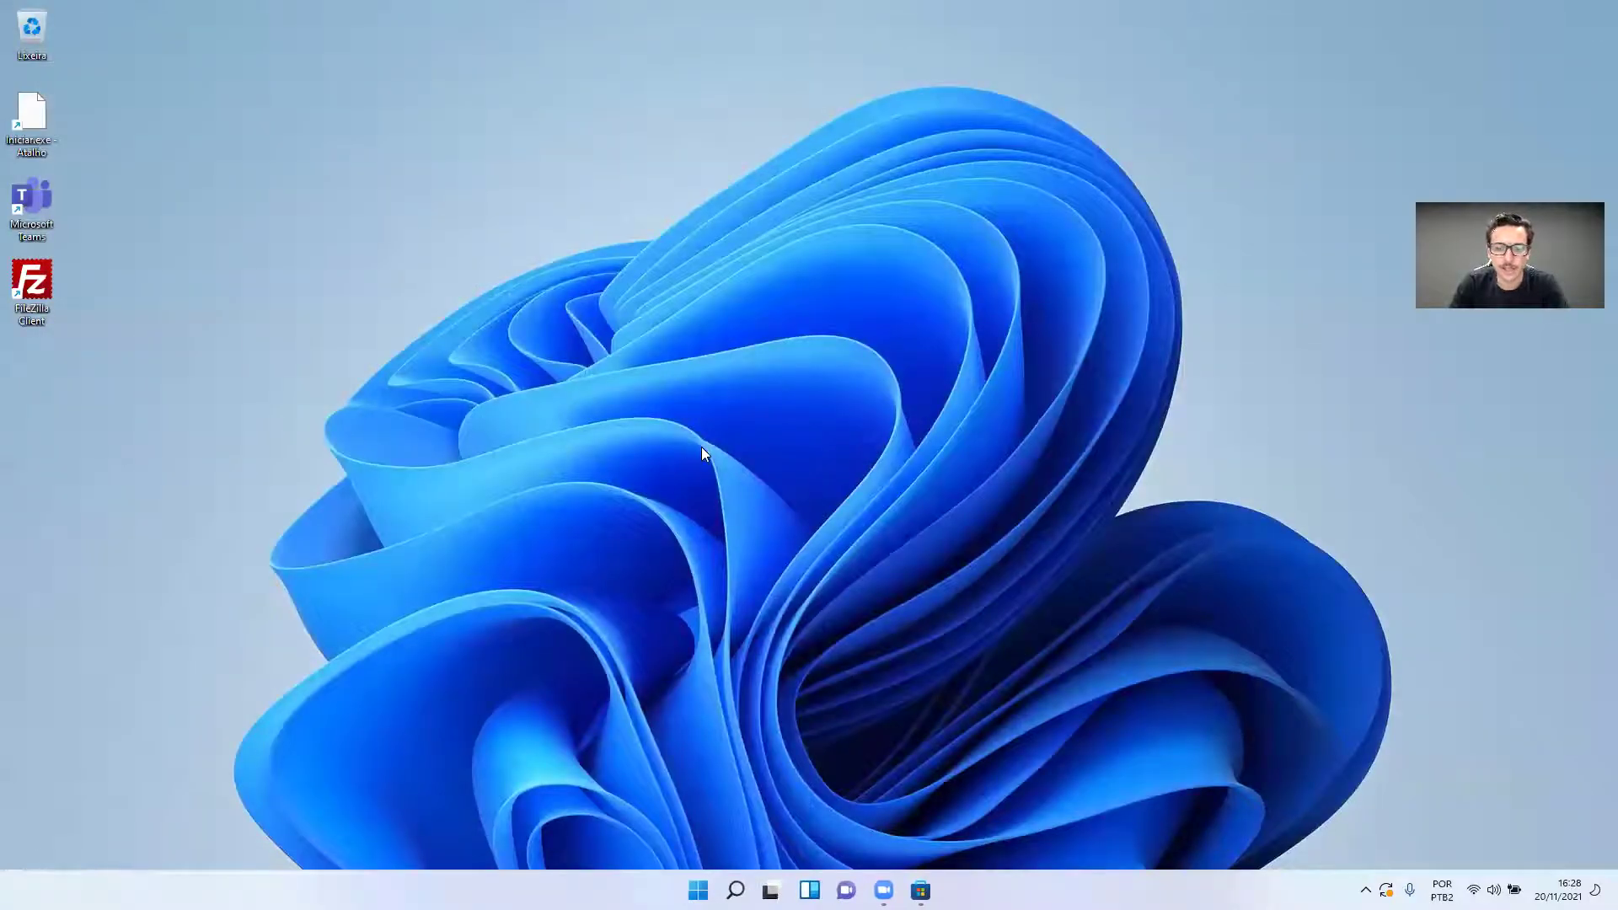
# - View the Start menu and check the app update progress in the Microsoft Store library
pyautogui.press('super')
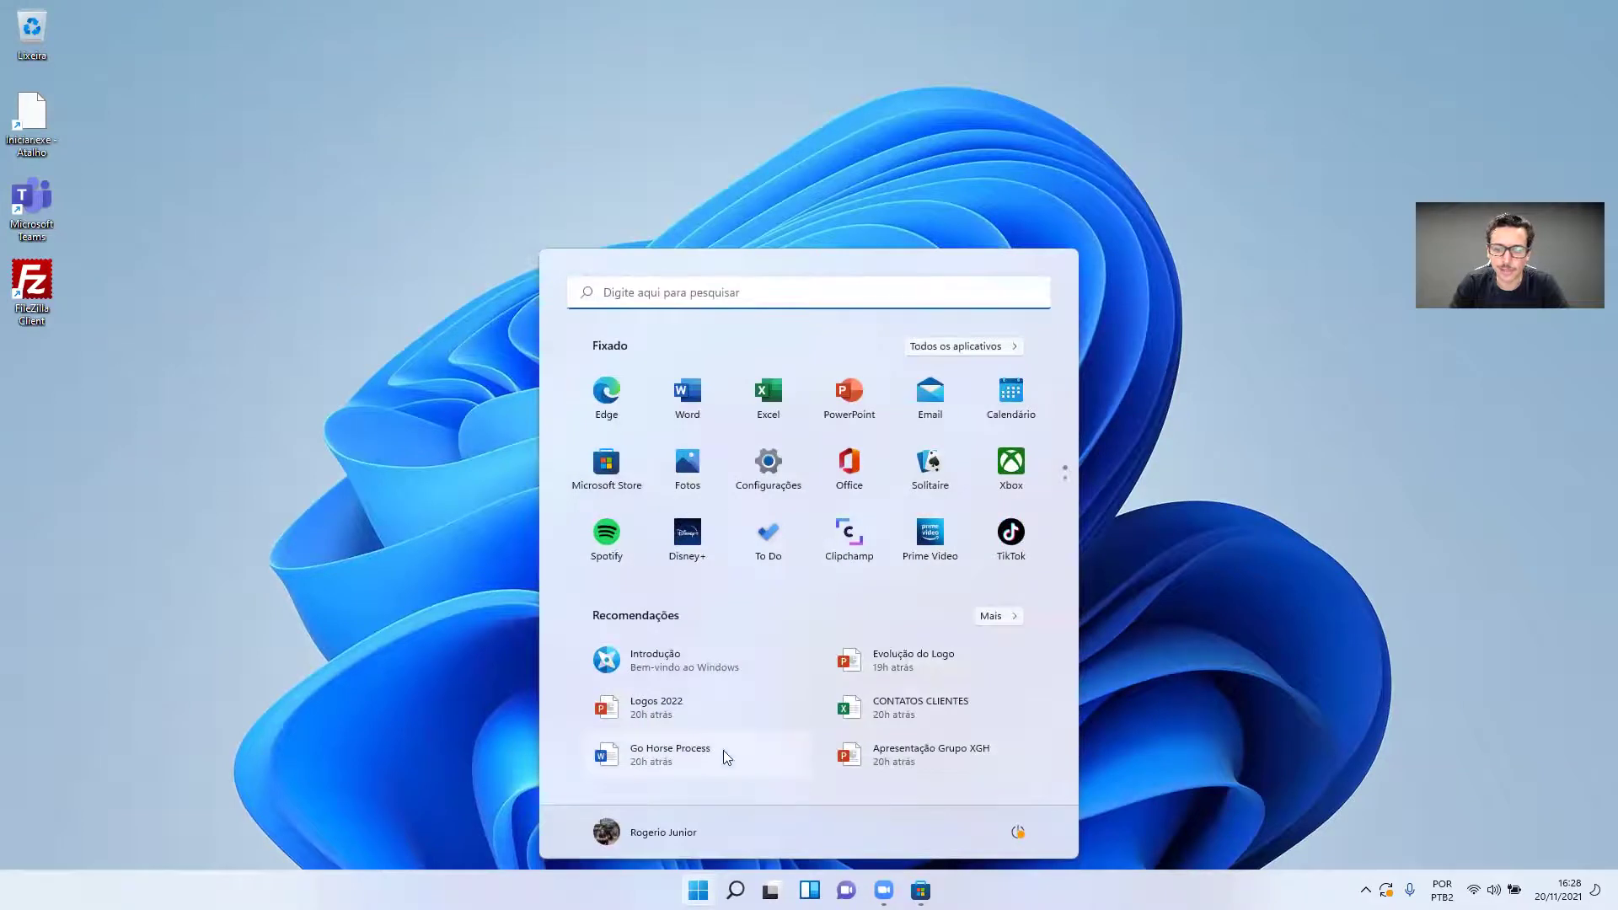
pyautogui.click(920, 891)
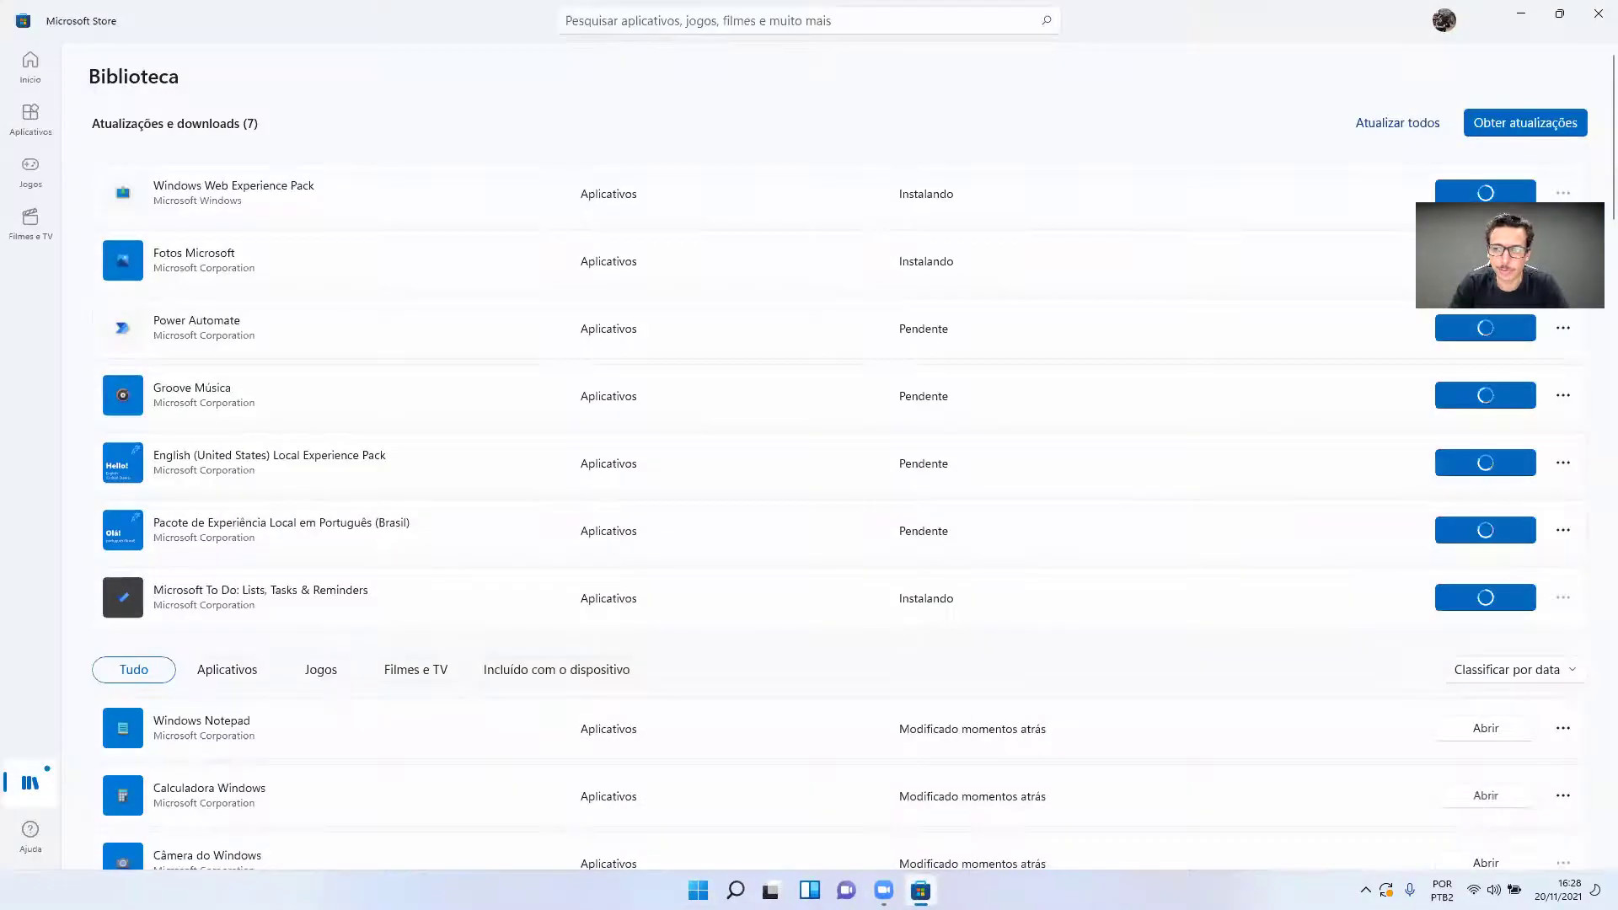
pyautogui.press('super+d')
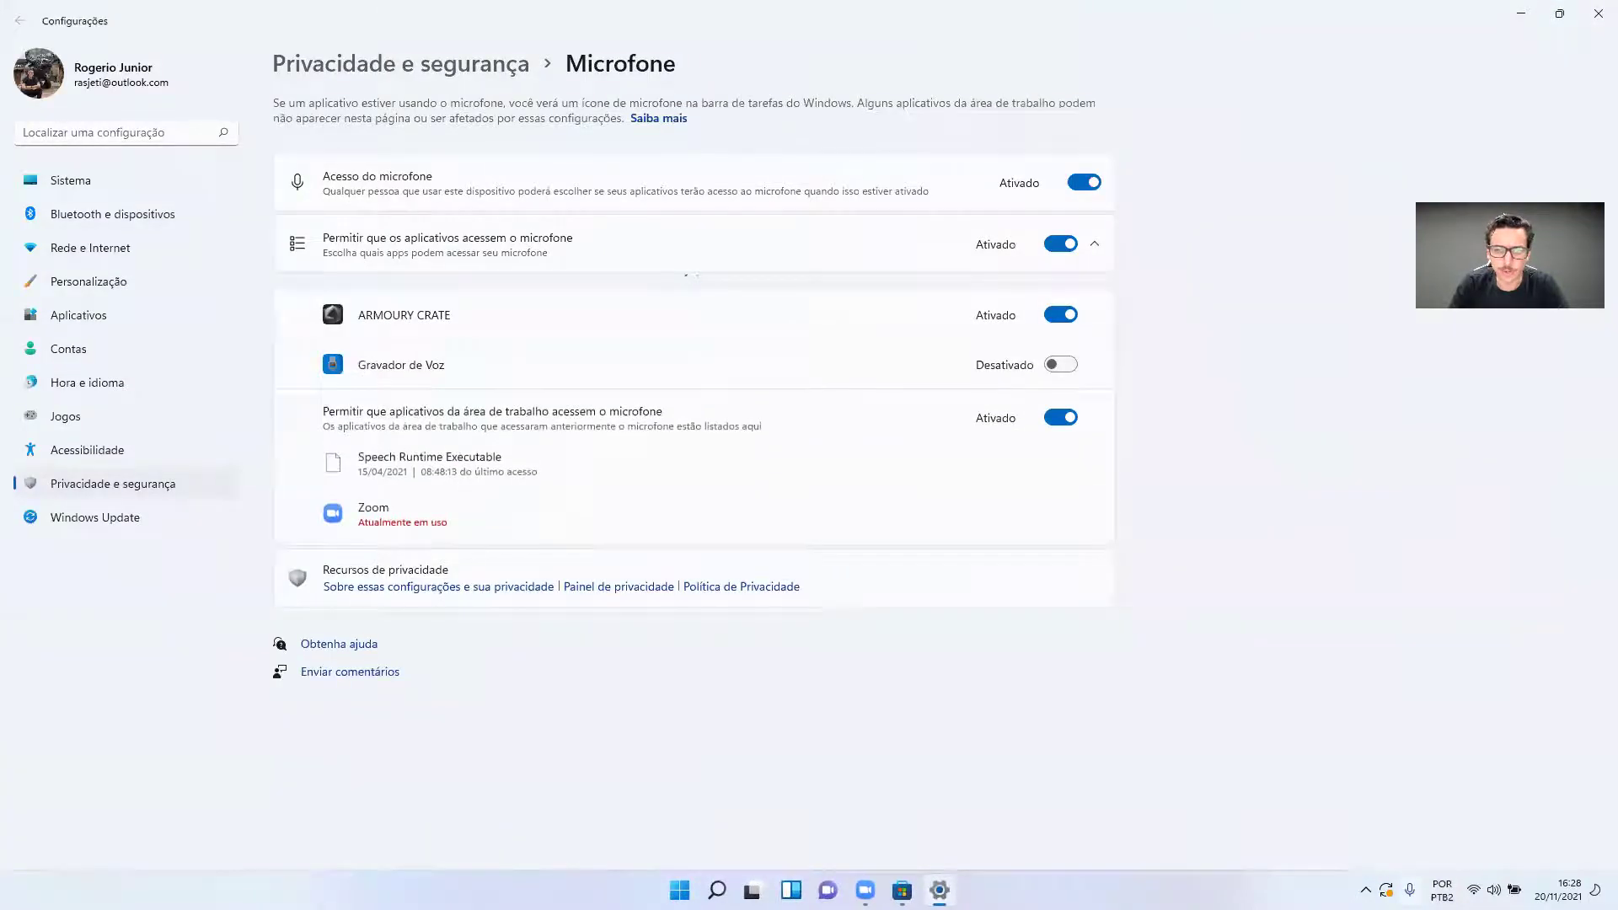
# - Allow Gravador de Voz to access the microphone in the privacy settings, and close Settings
pyautogui.click(1061, 364)
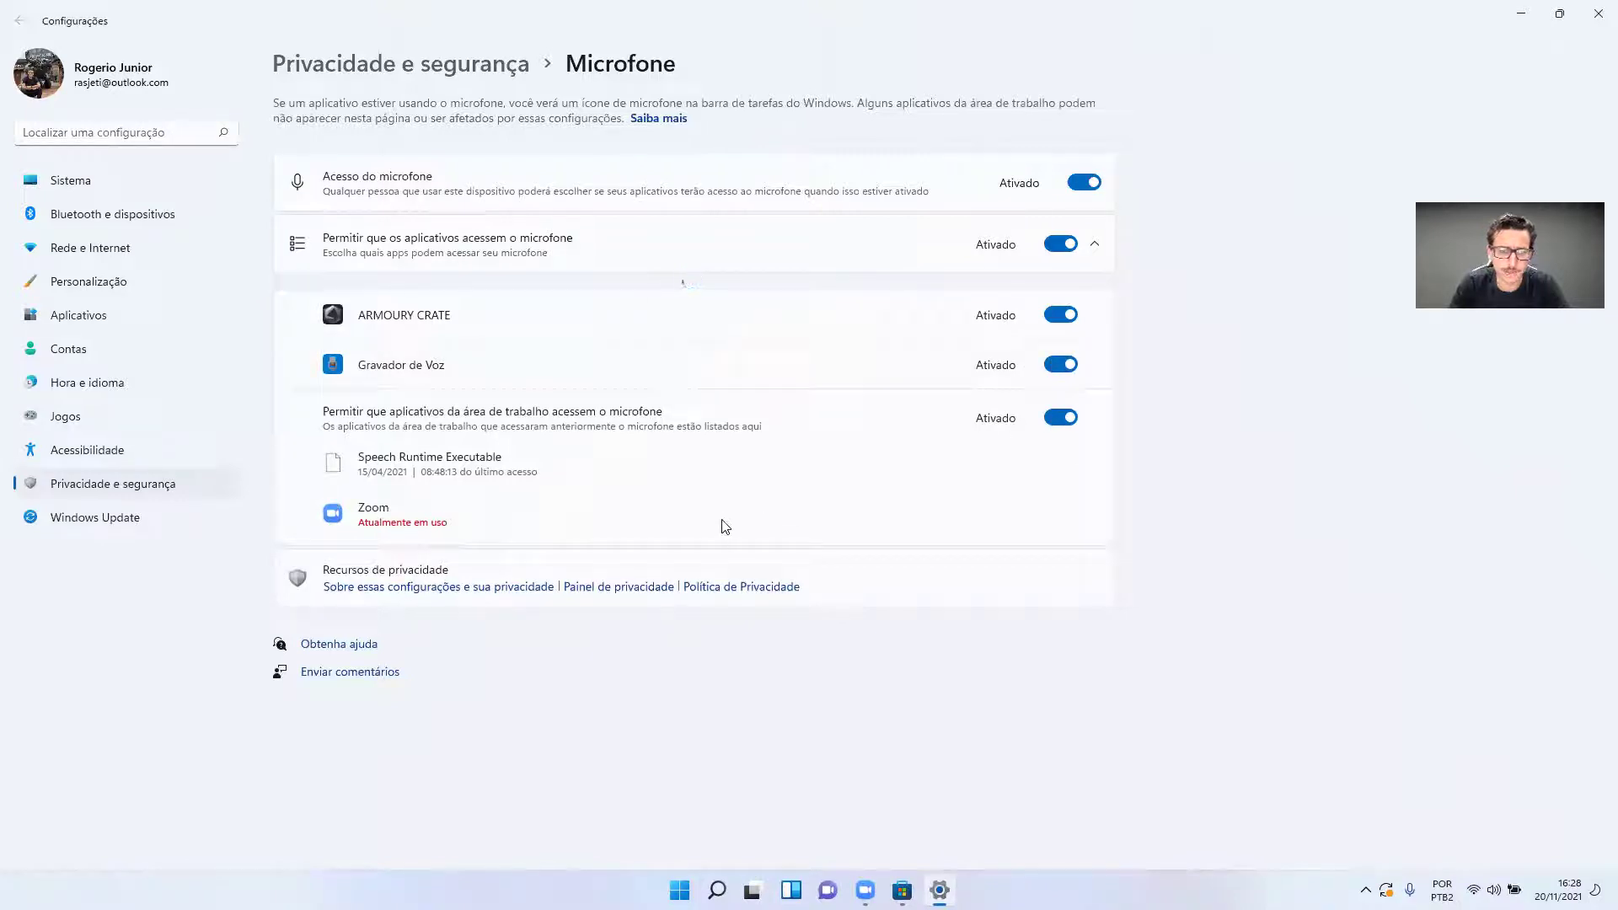
pyautogui.click(1595, 11)
pyautogui.press('super+i')
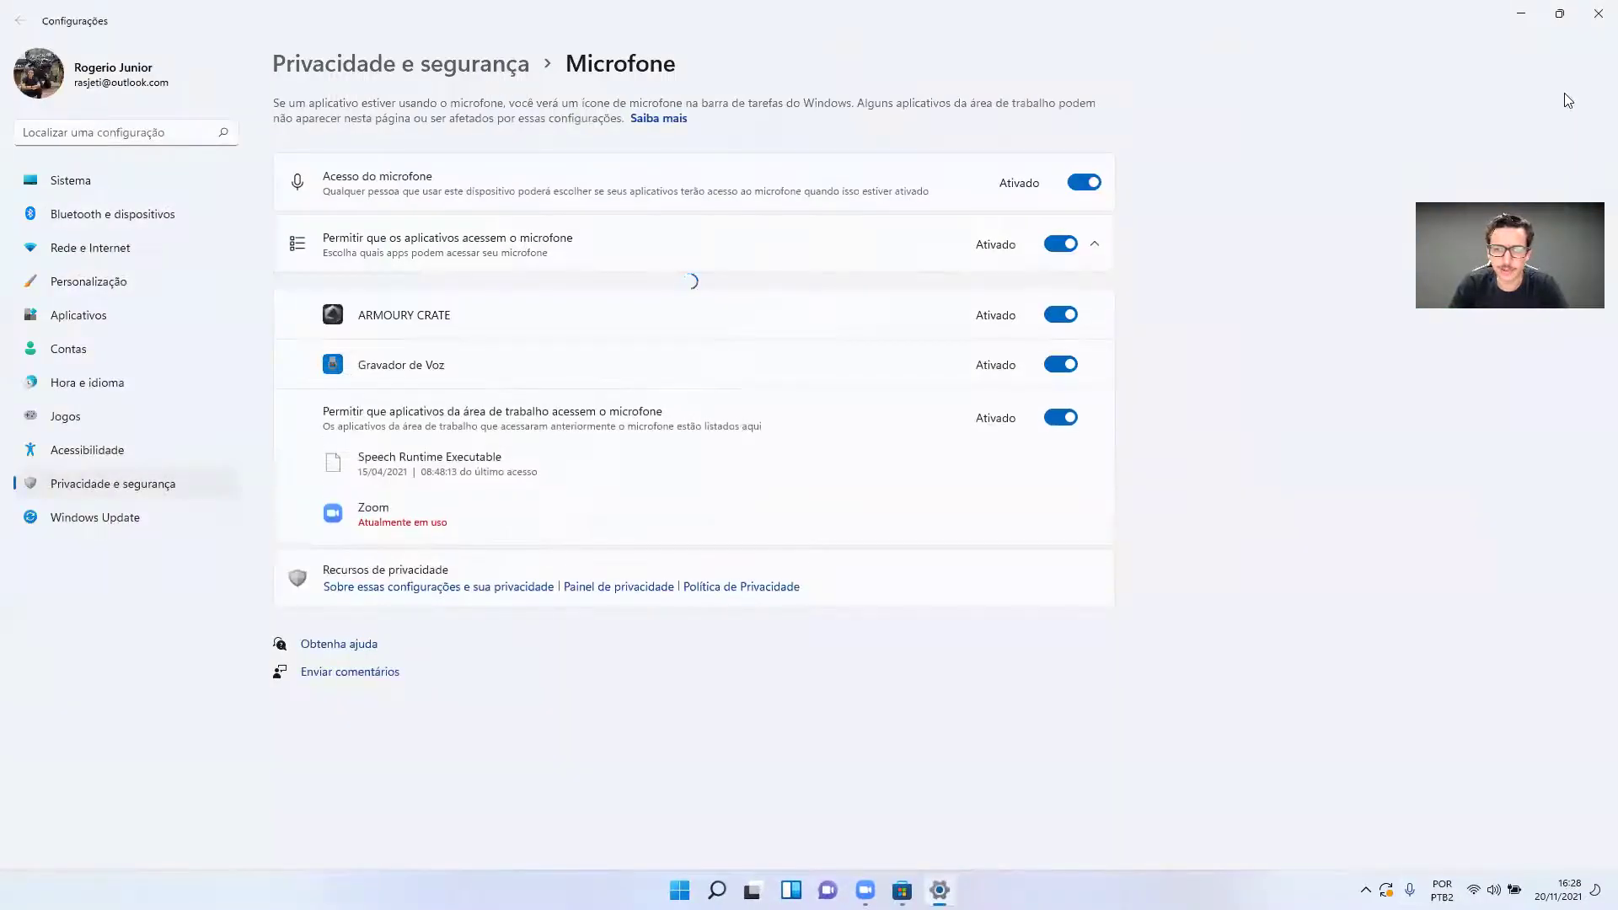
pyautogui.click(1598, 13)
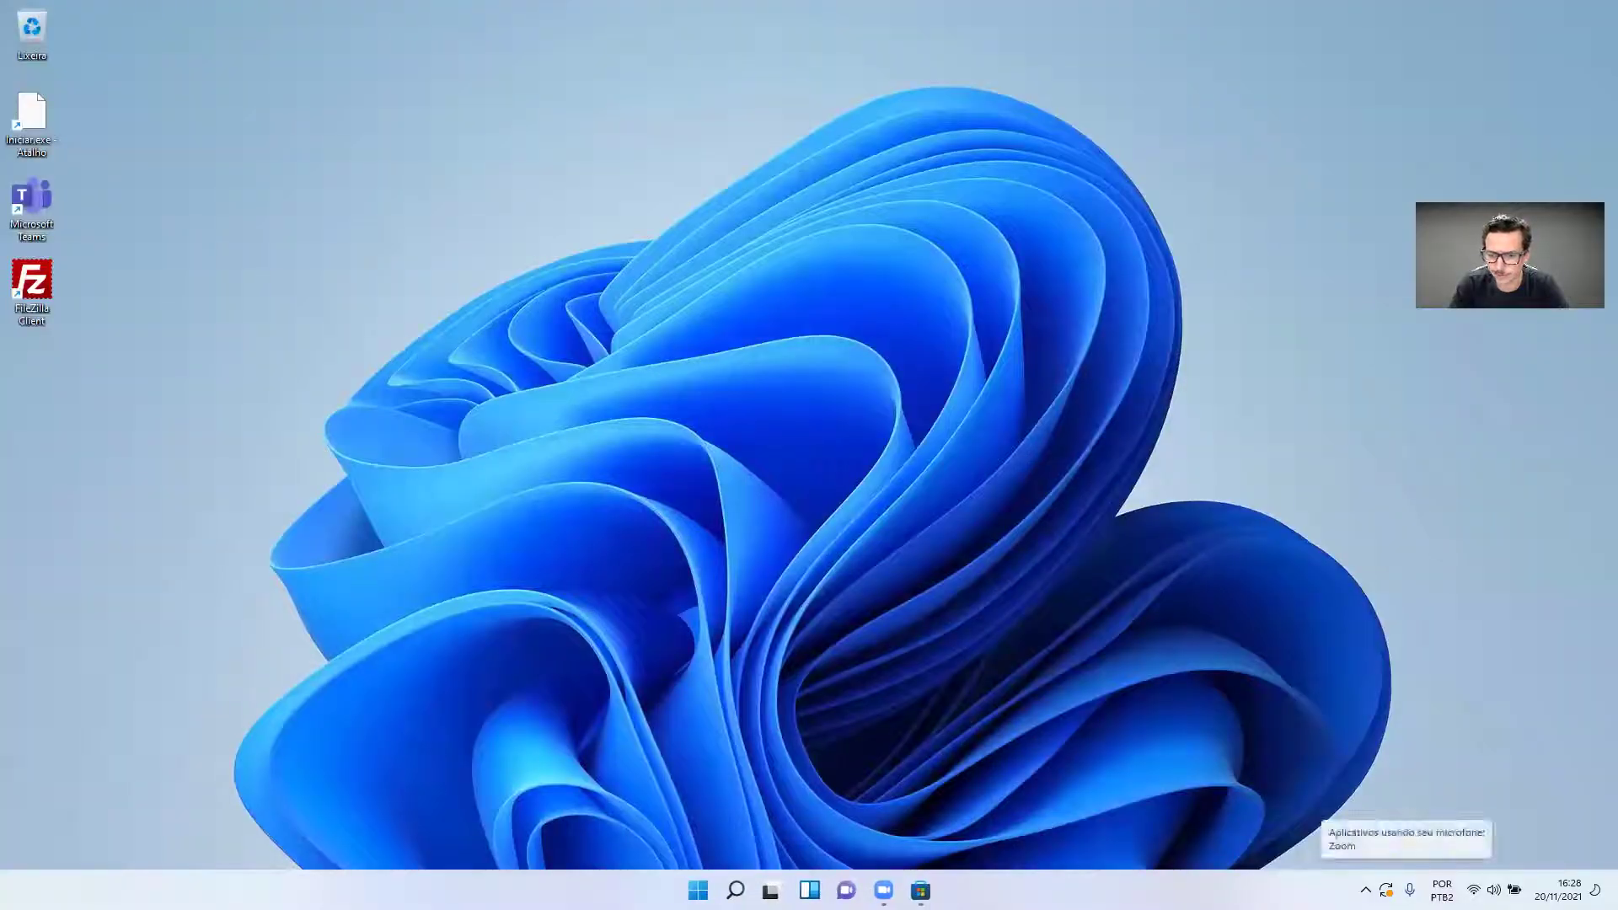
# - View the hidden notification-area icons and the available keyboard layouts
pyautogui.click(1365, 889)
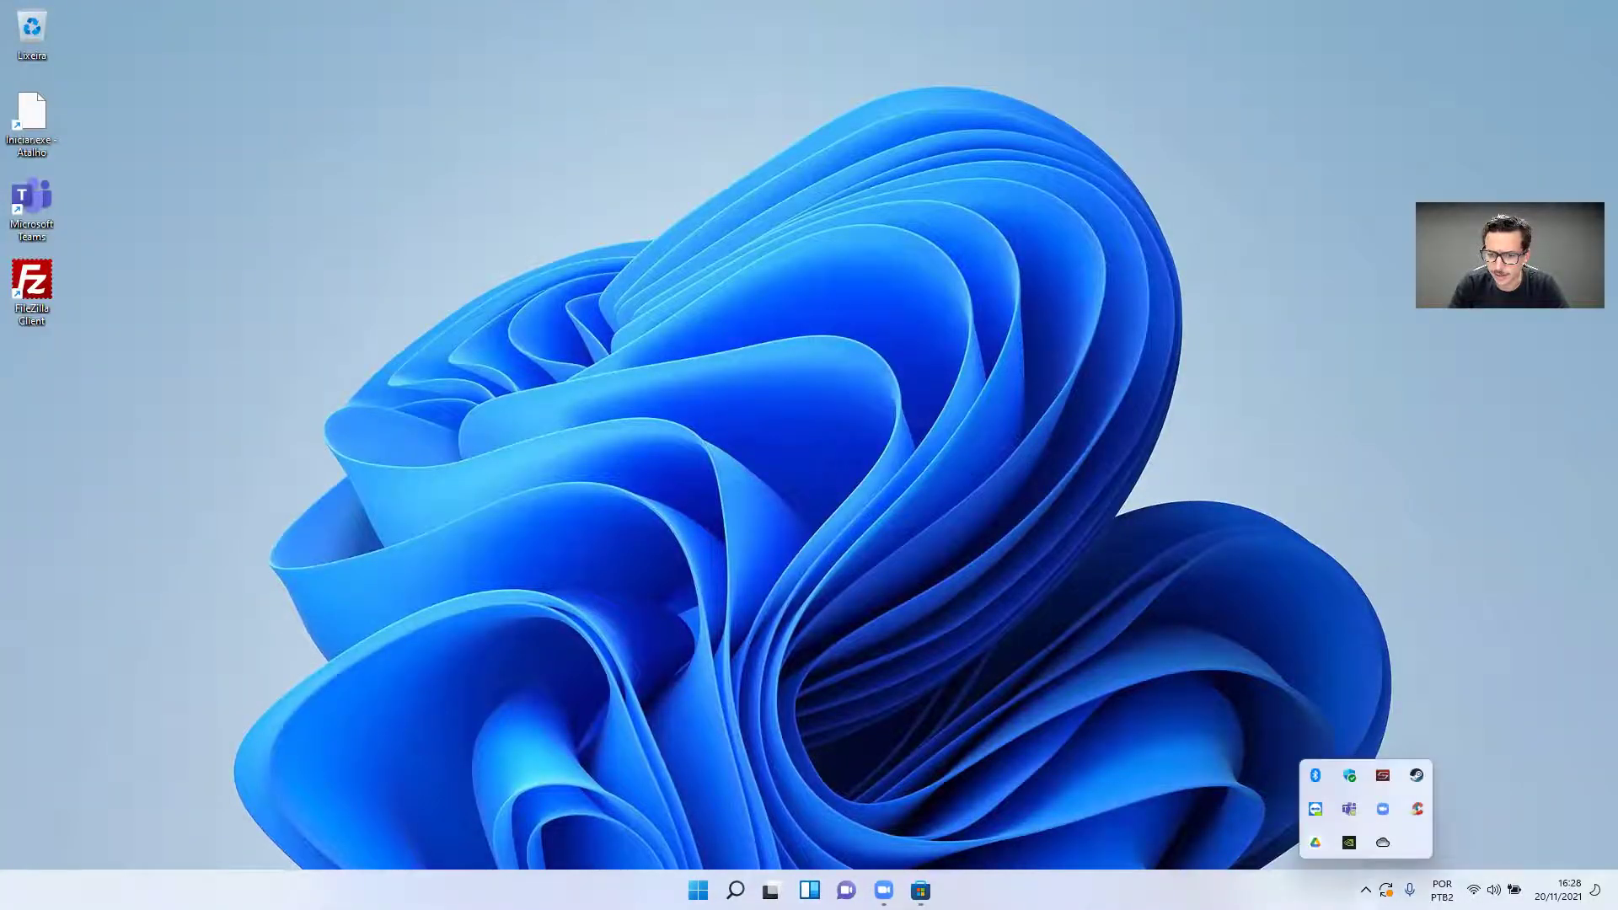
pyautogui.click(1442, 890)
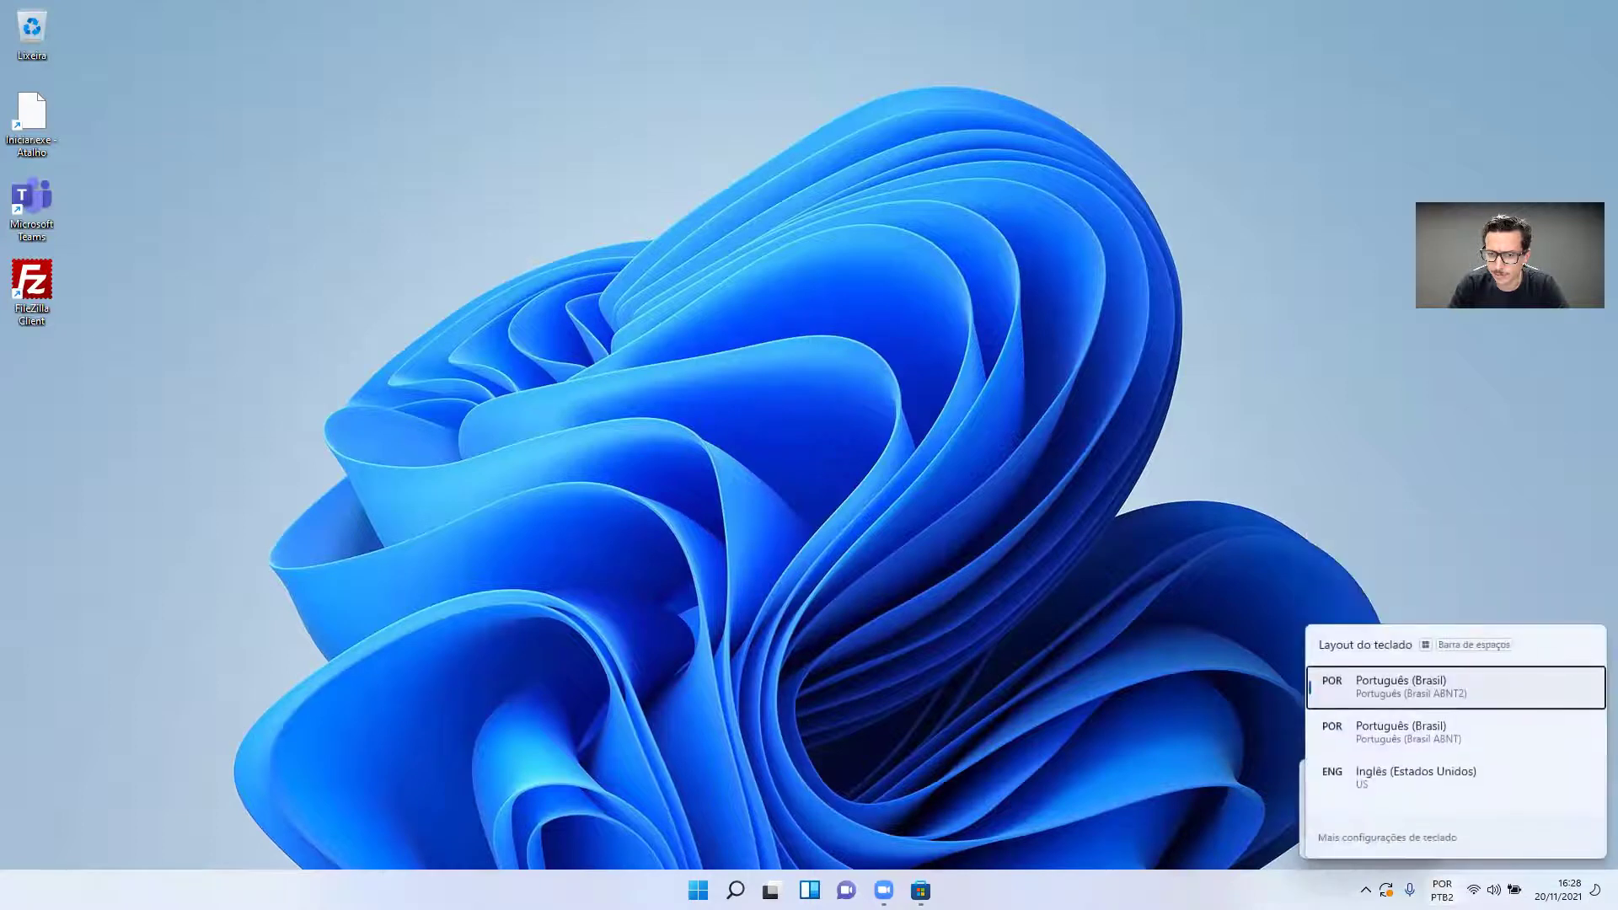
pyautogui.click(1113, 641)
# - Review the list of available Wi-Fi networks in the quick settings and return to the main quick settings
pyautogui.click(1515, 890)
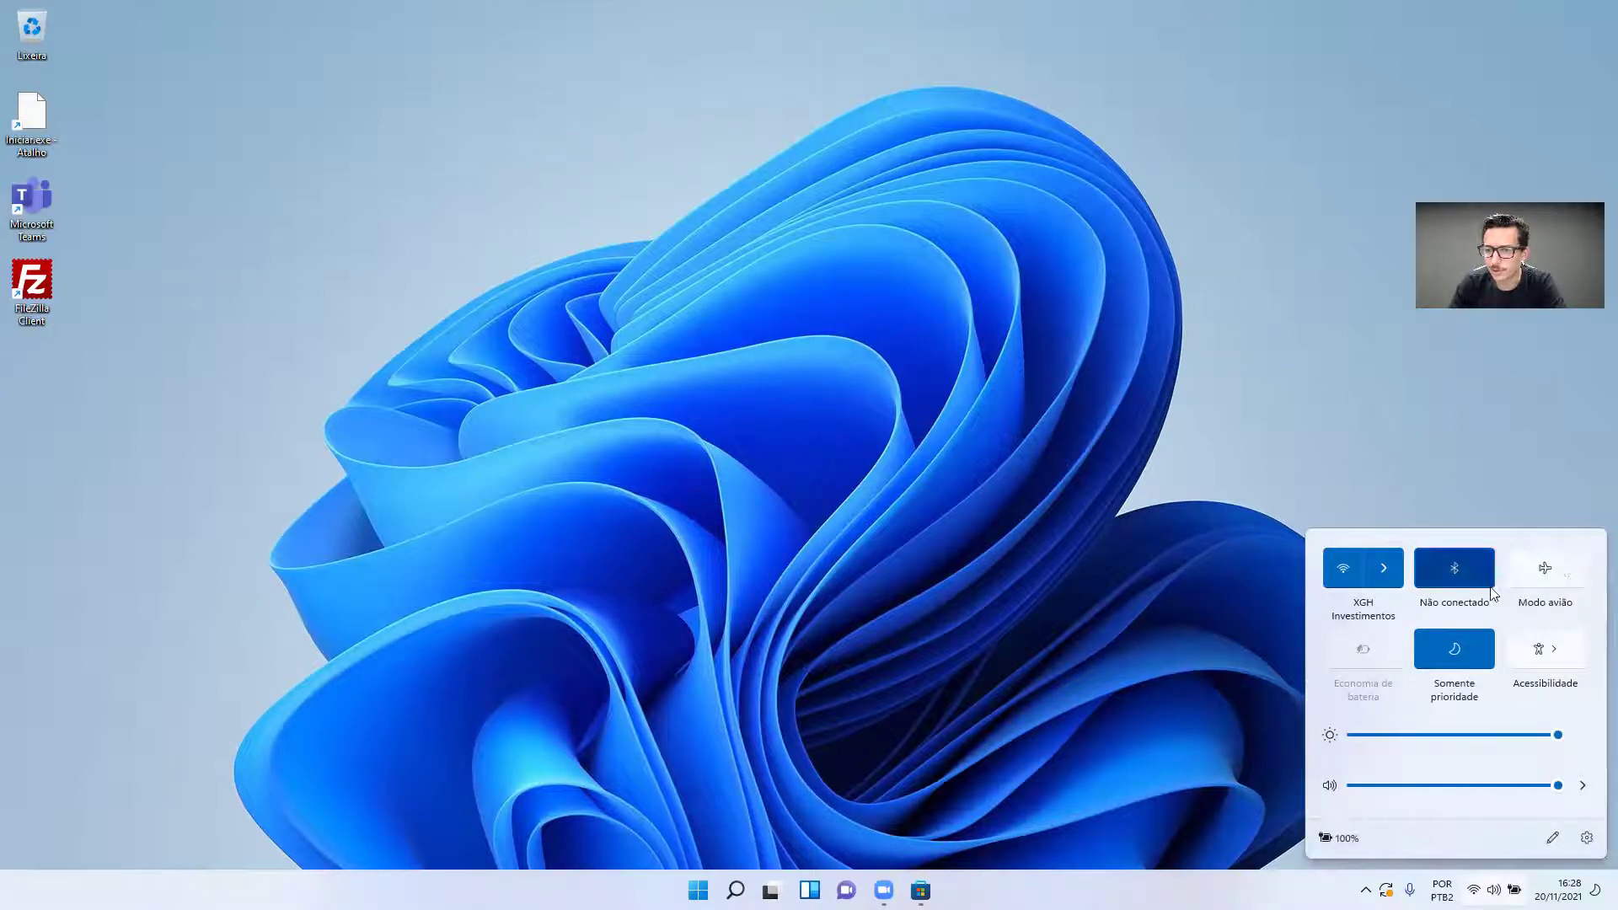
pyautogui.click(1389, 568)
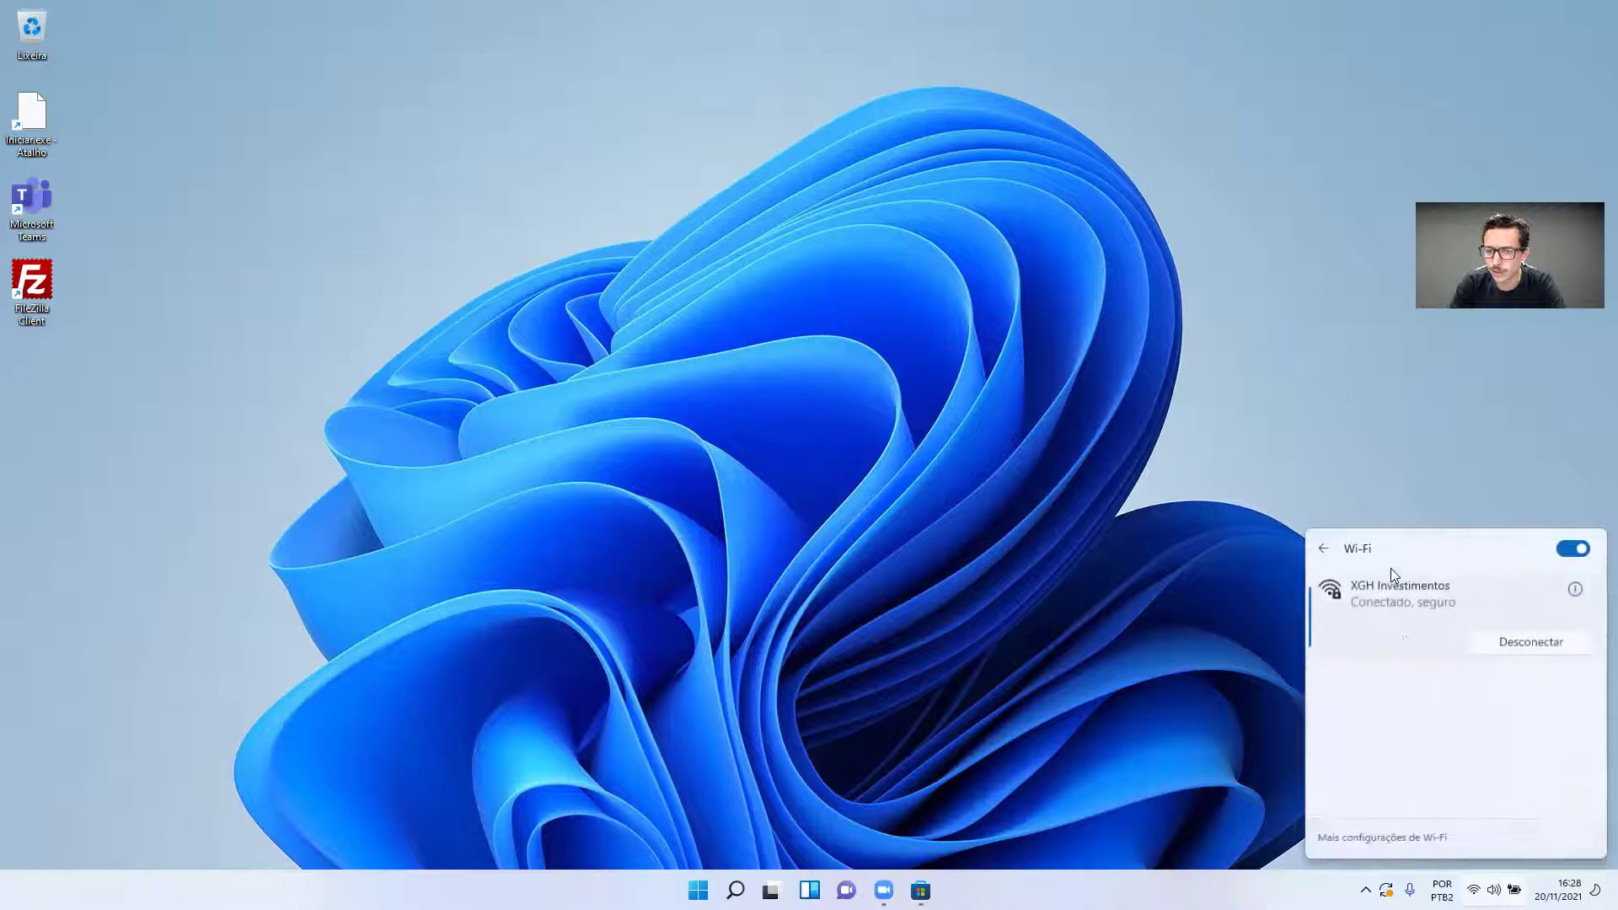
pyautogui.scroll(-2, 1411, 735)
pyautogui.scroll(2, 1382, 700)
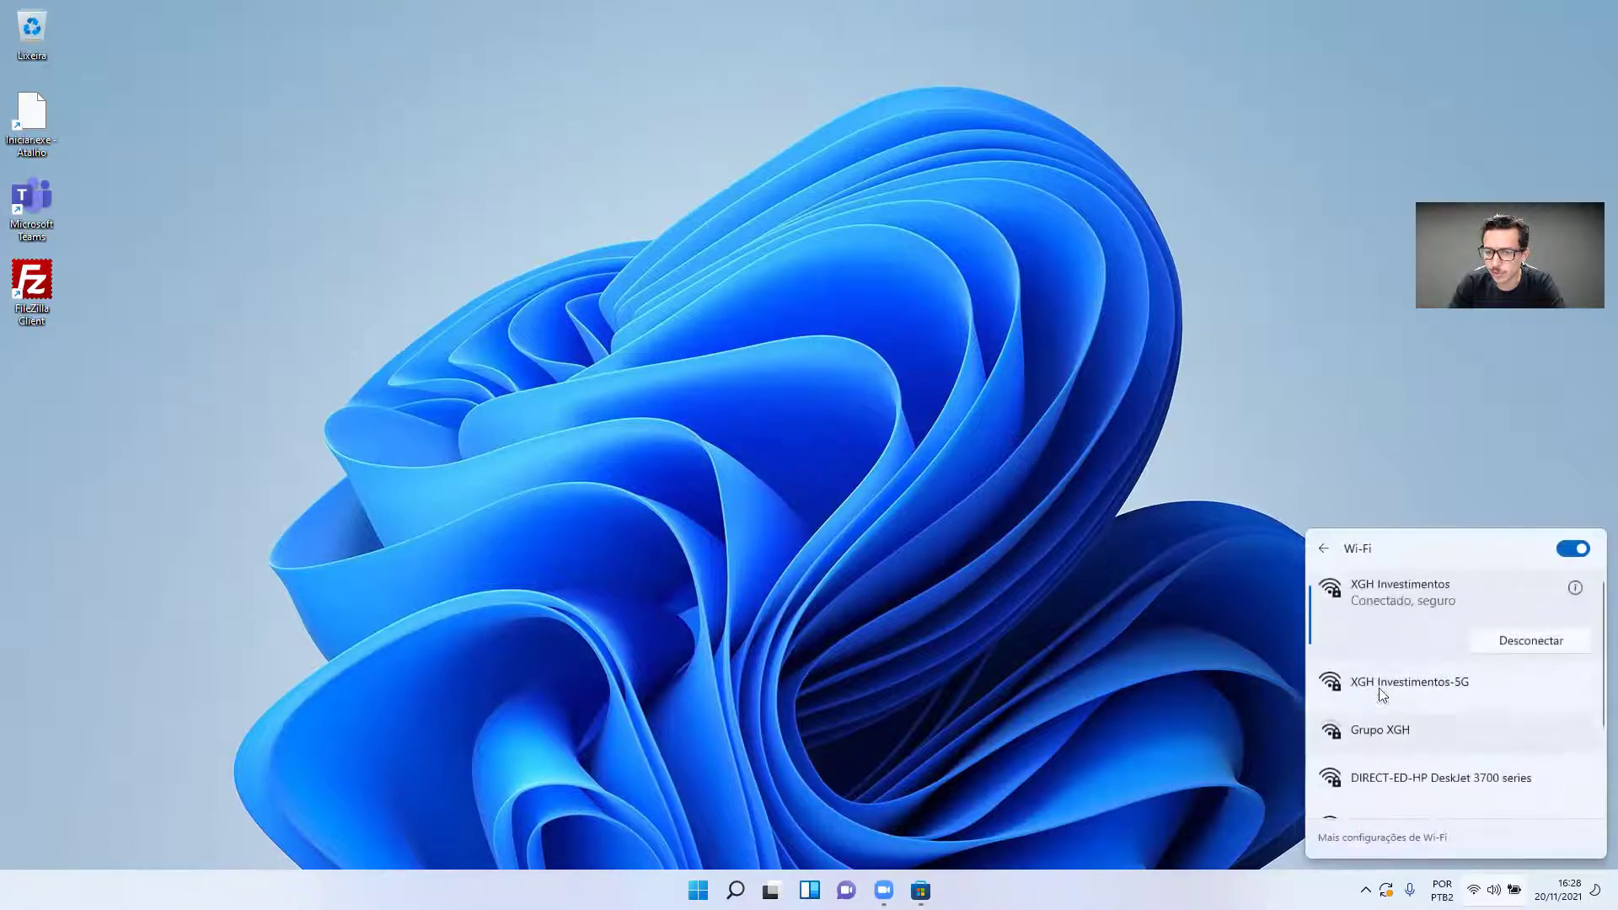
pyautogui.click(1324, 550)
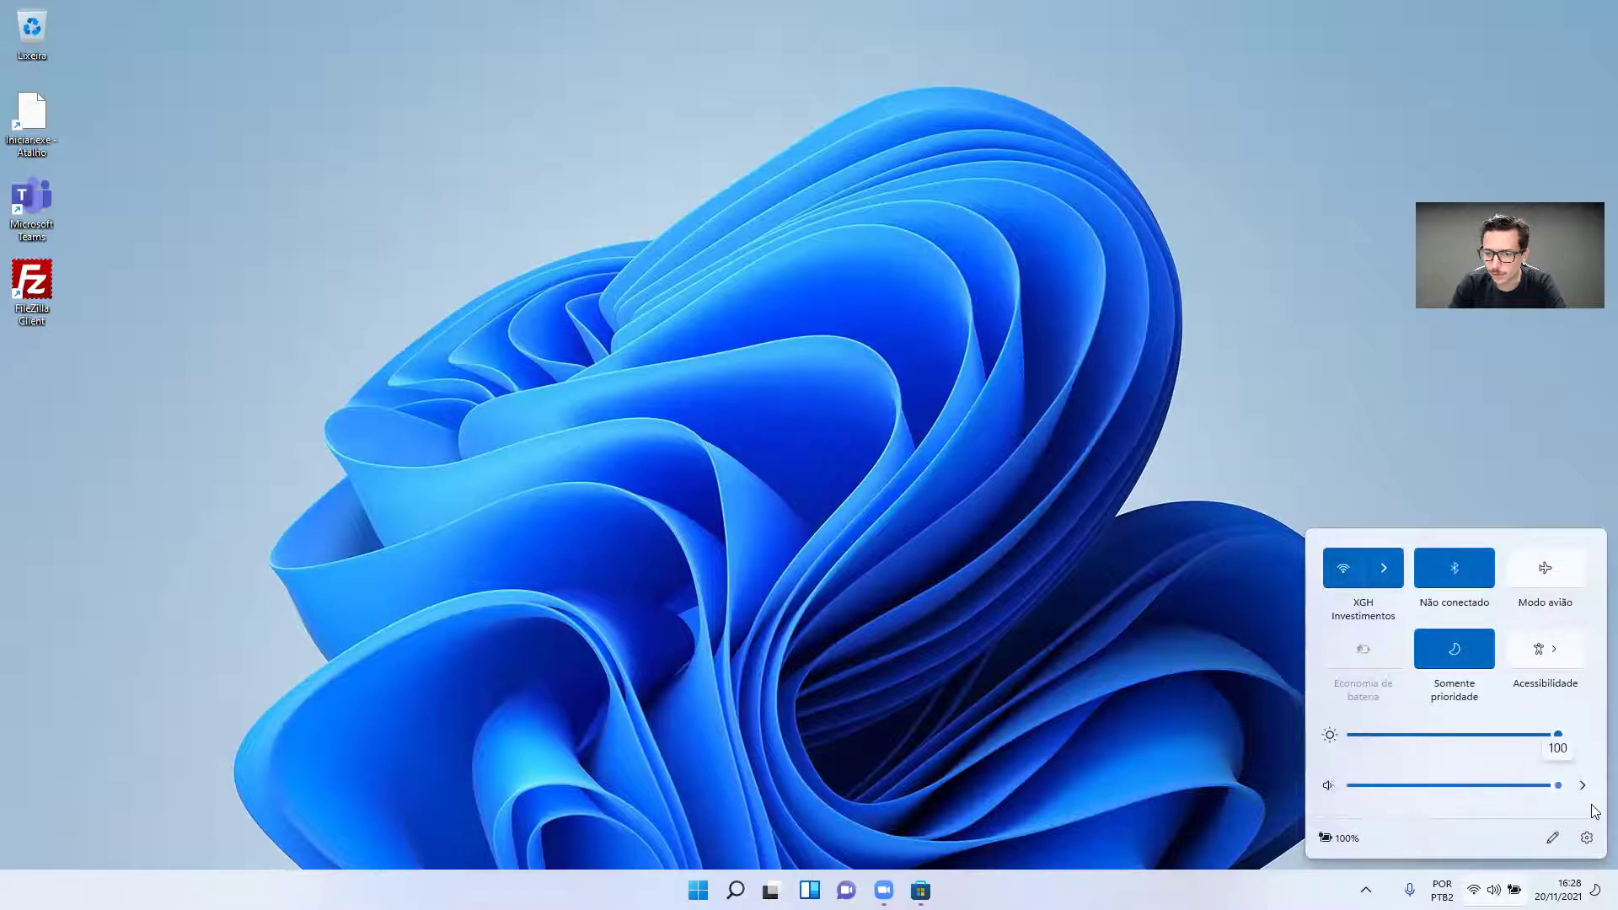
# - Review the brightness and volume controls and the Energia & bateria settings page, and close Settings
pyautogui.moveTo(1549, 741); pyautogui.dragTo(1594, 789)
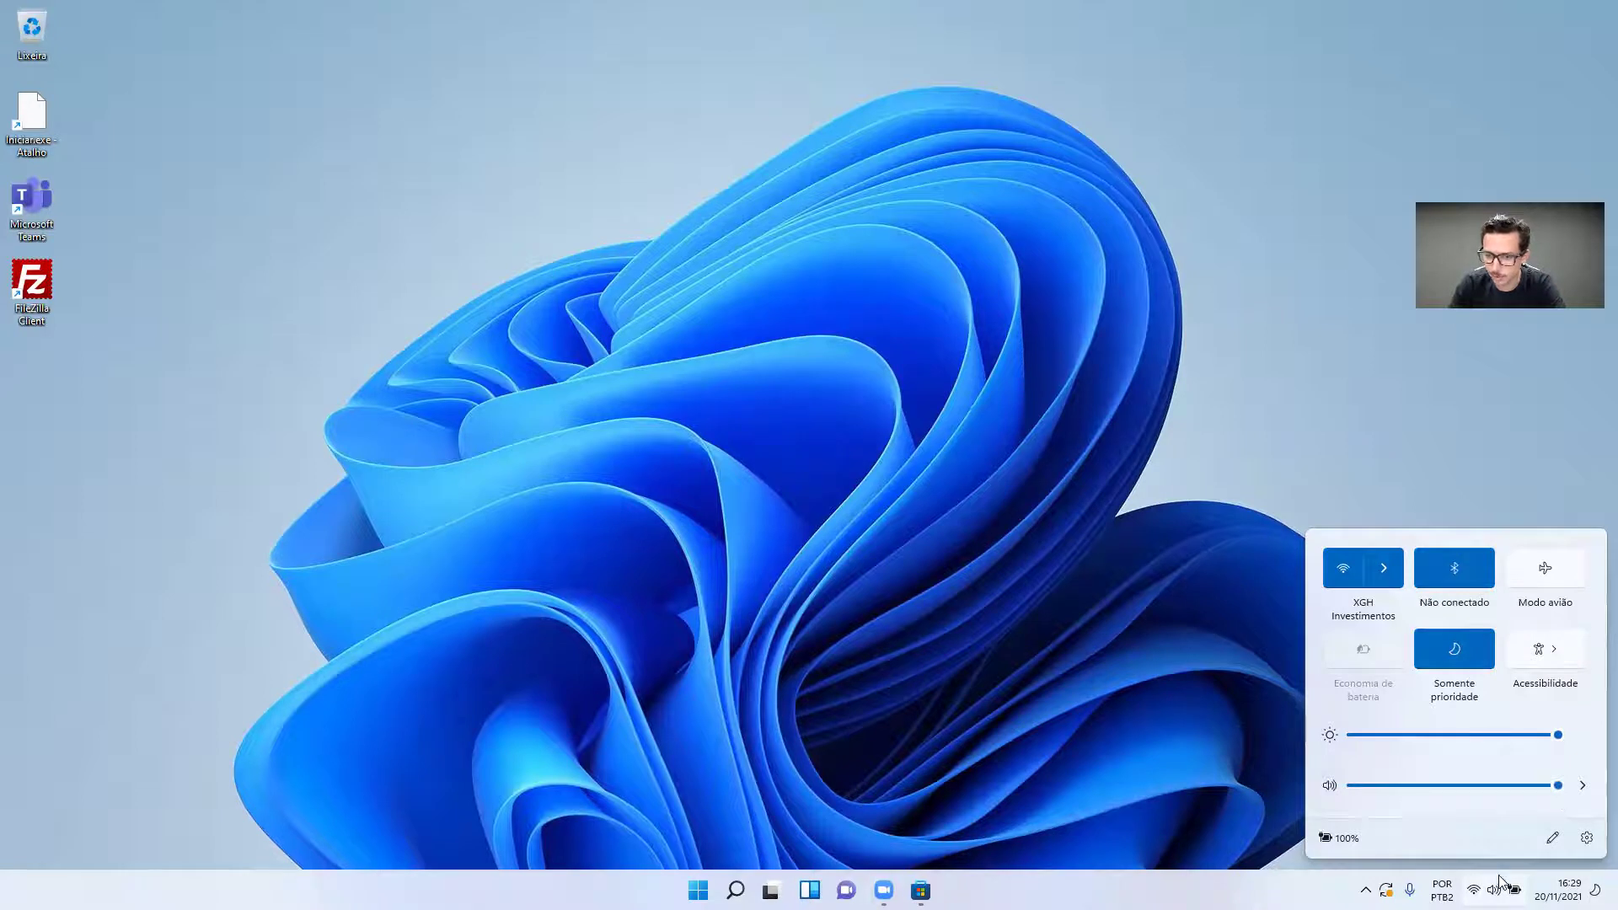
pyautogui.press('super+a')
pyautogui.press('super+a')
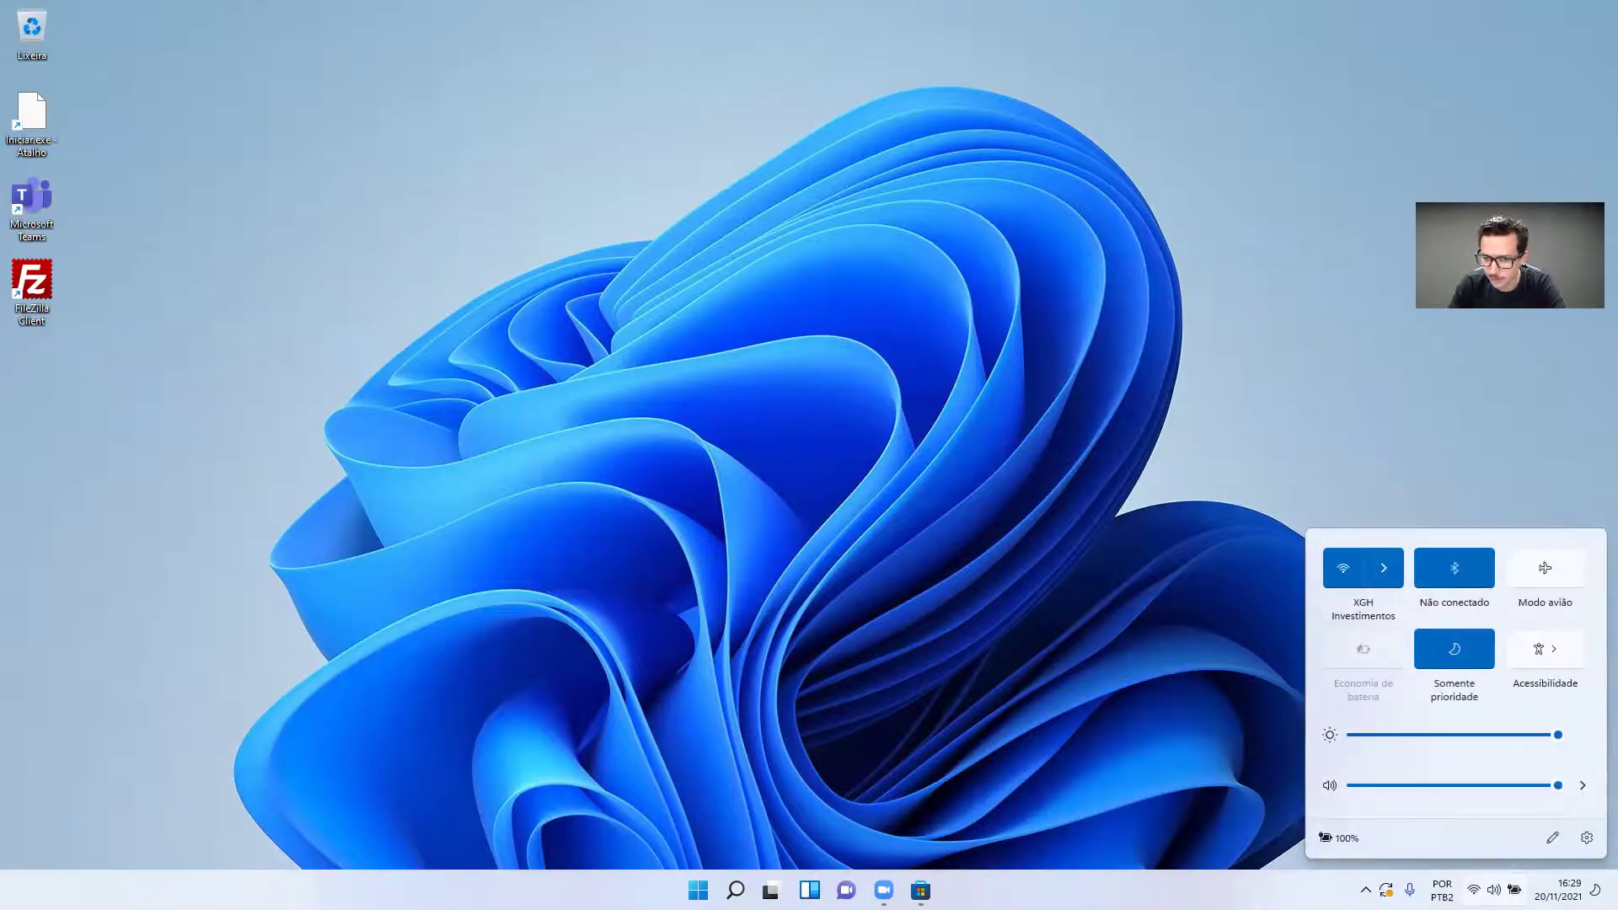
pyautogui.click(1341, 836)
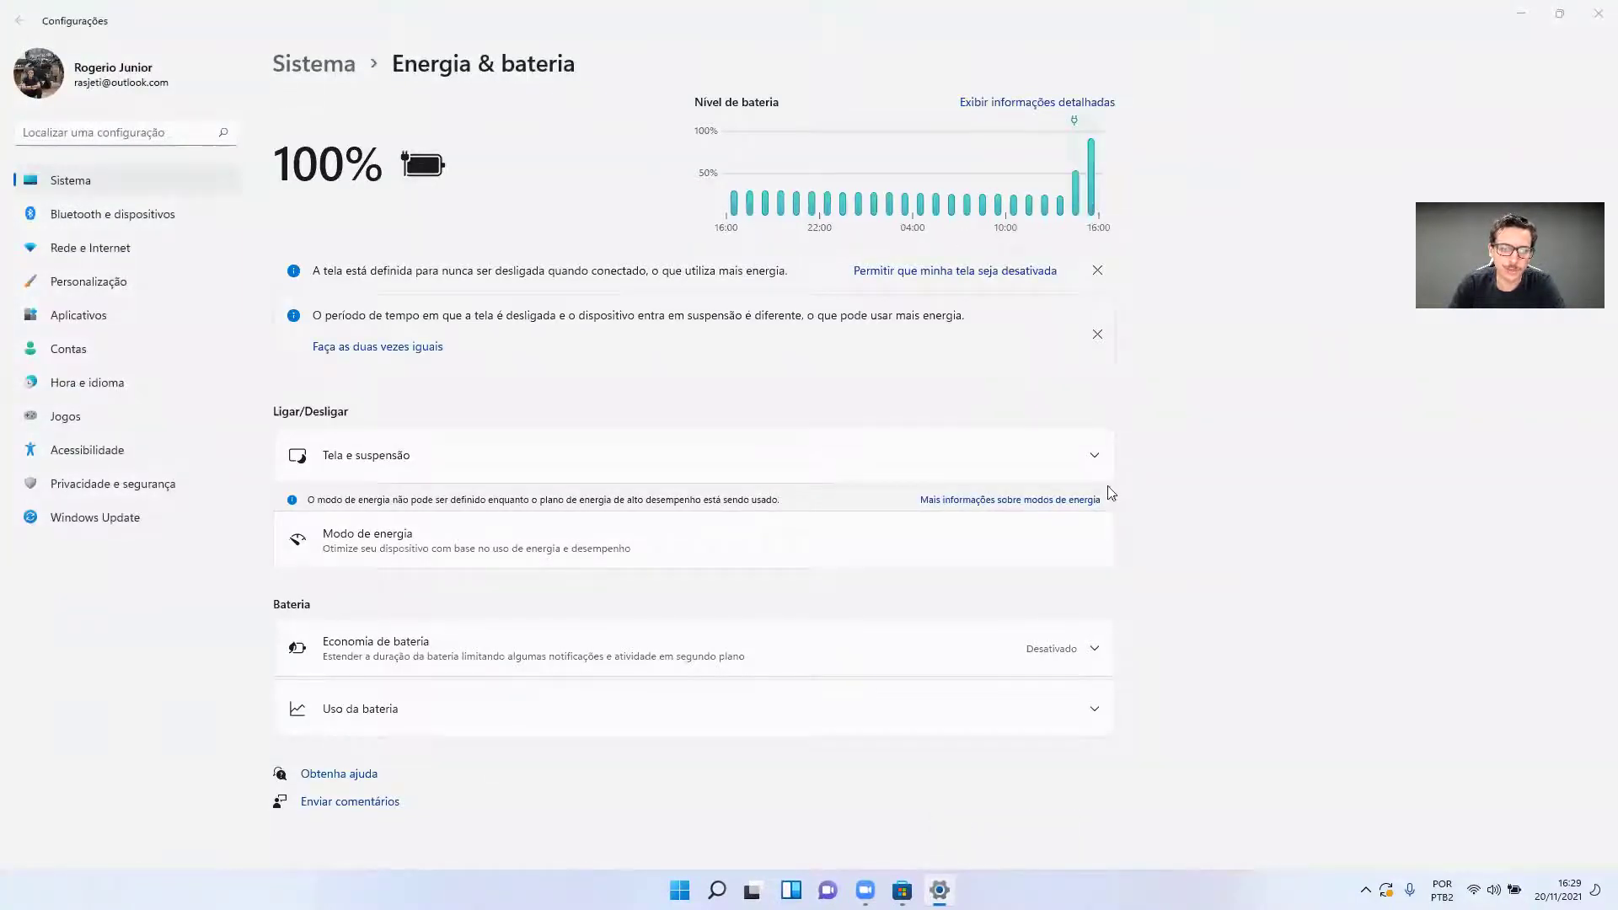
pyautogui.click(1599, 14)
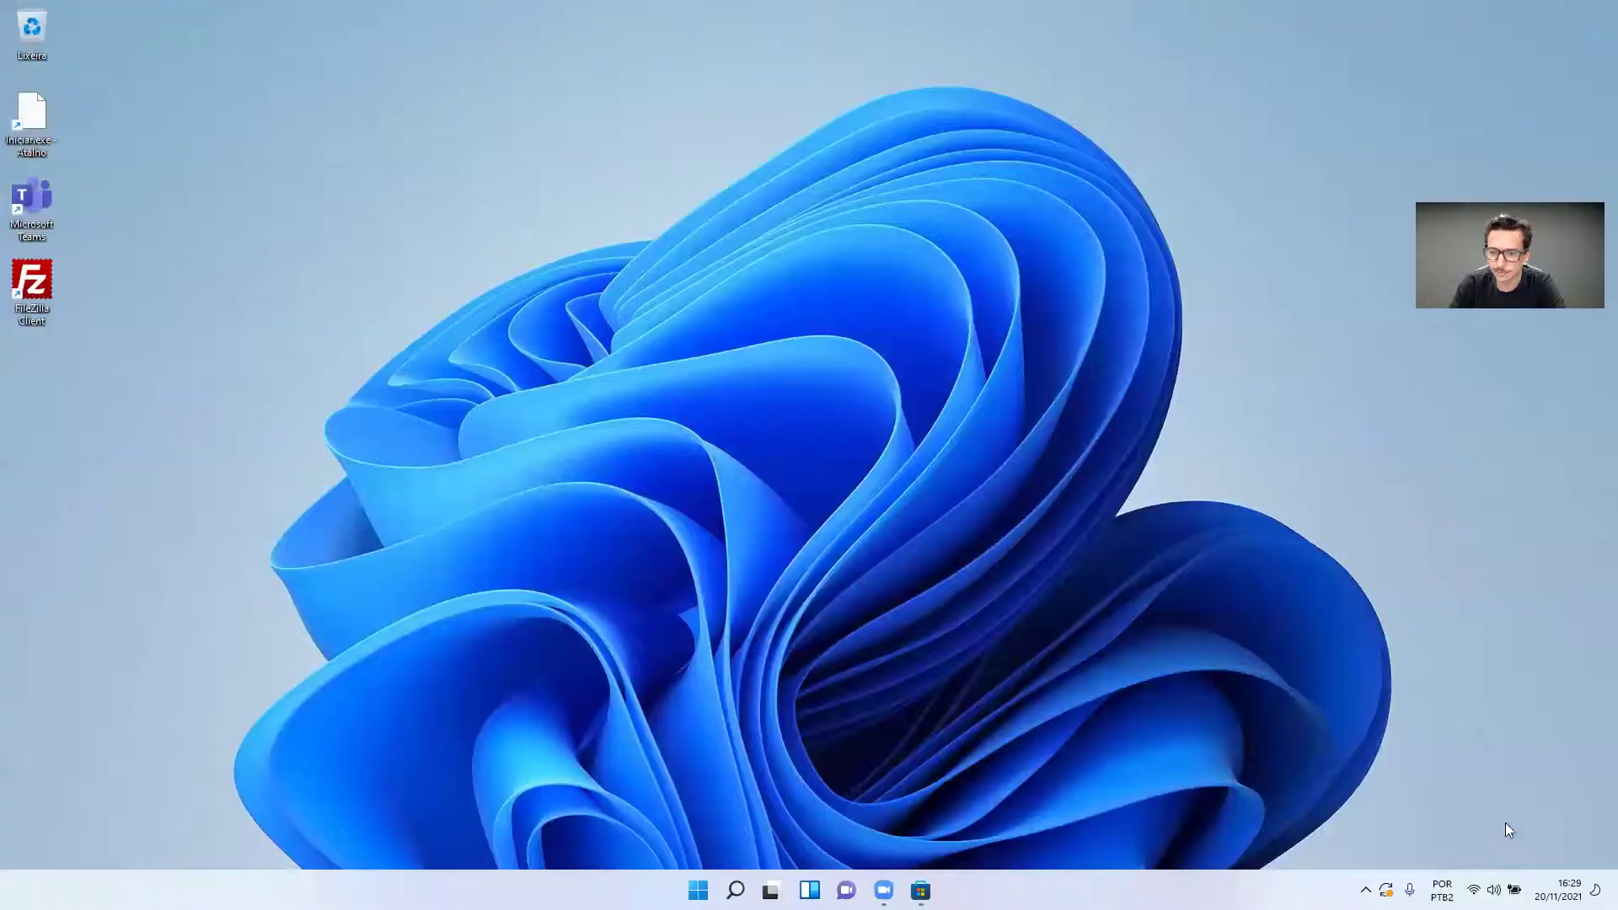
# - Turn off Assistente de foco from its notification settings by choosing Desativado, and close Settings
pyautogui.press('super+n')
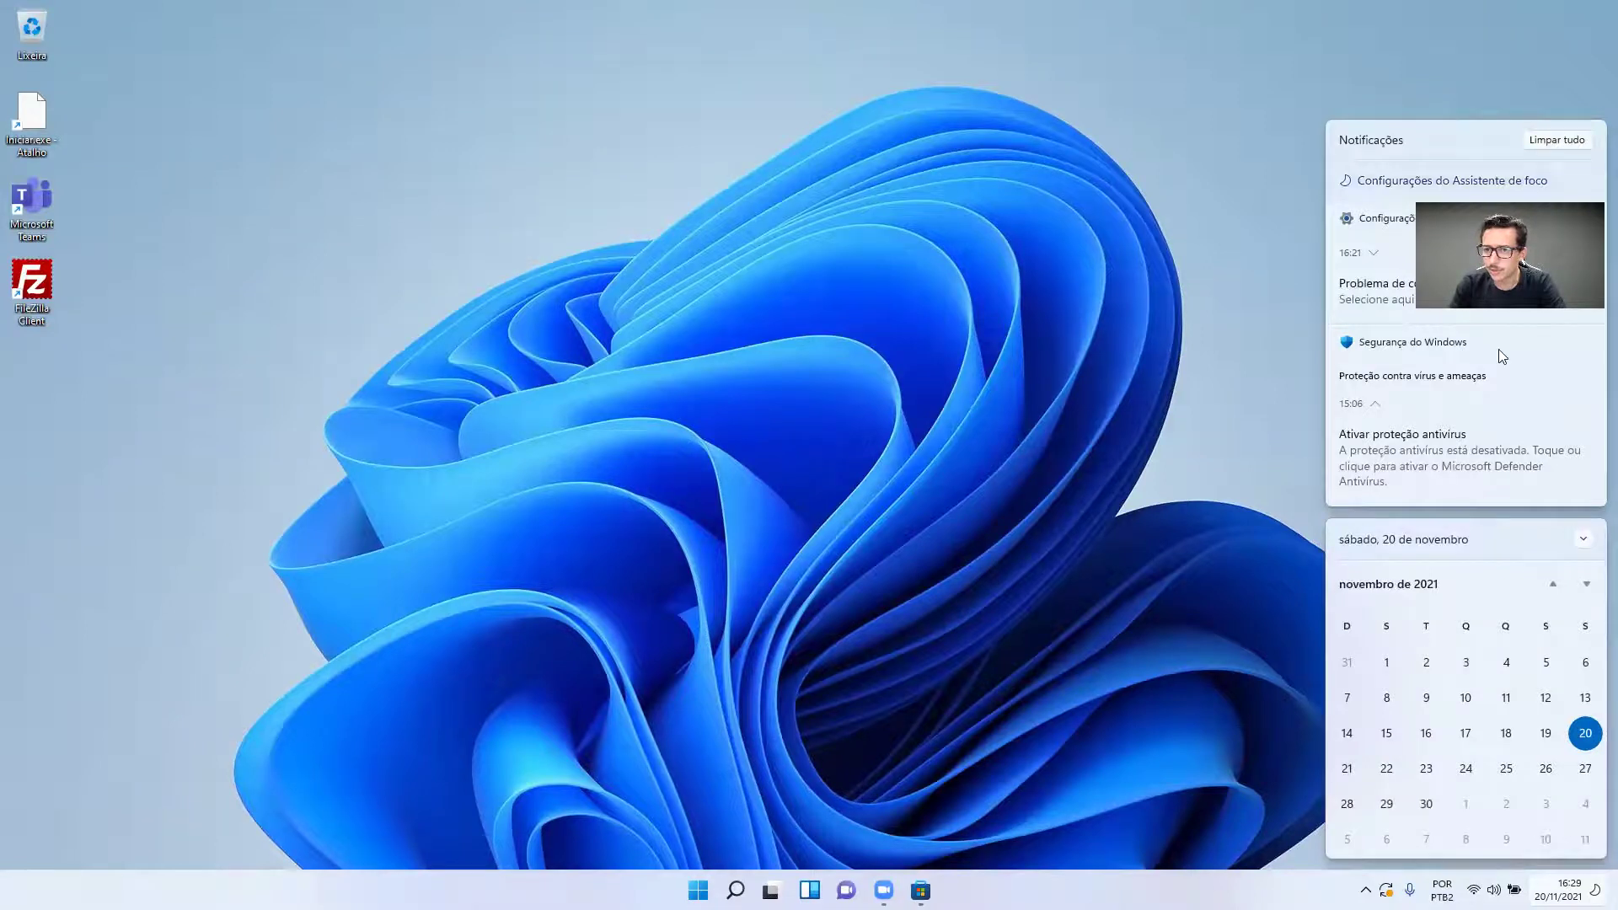
pyautogui.click(1422, 182)
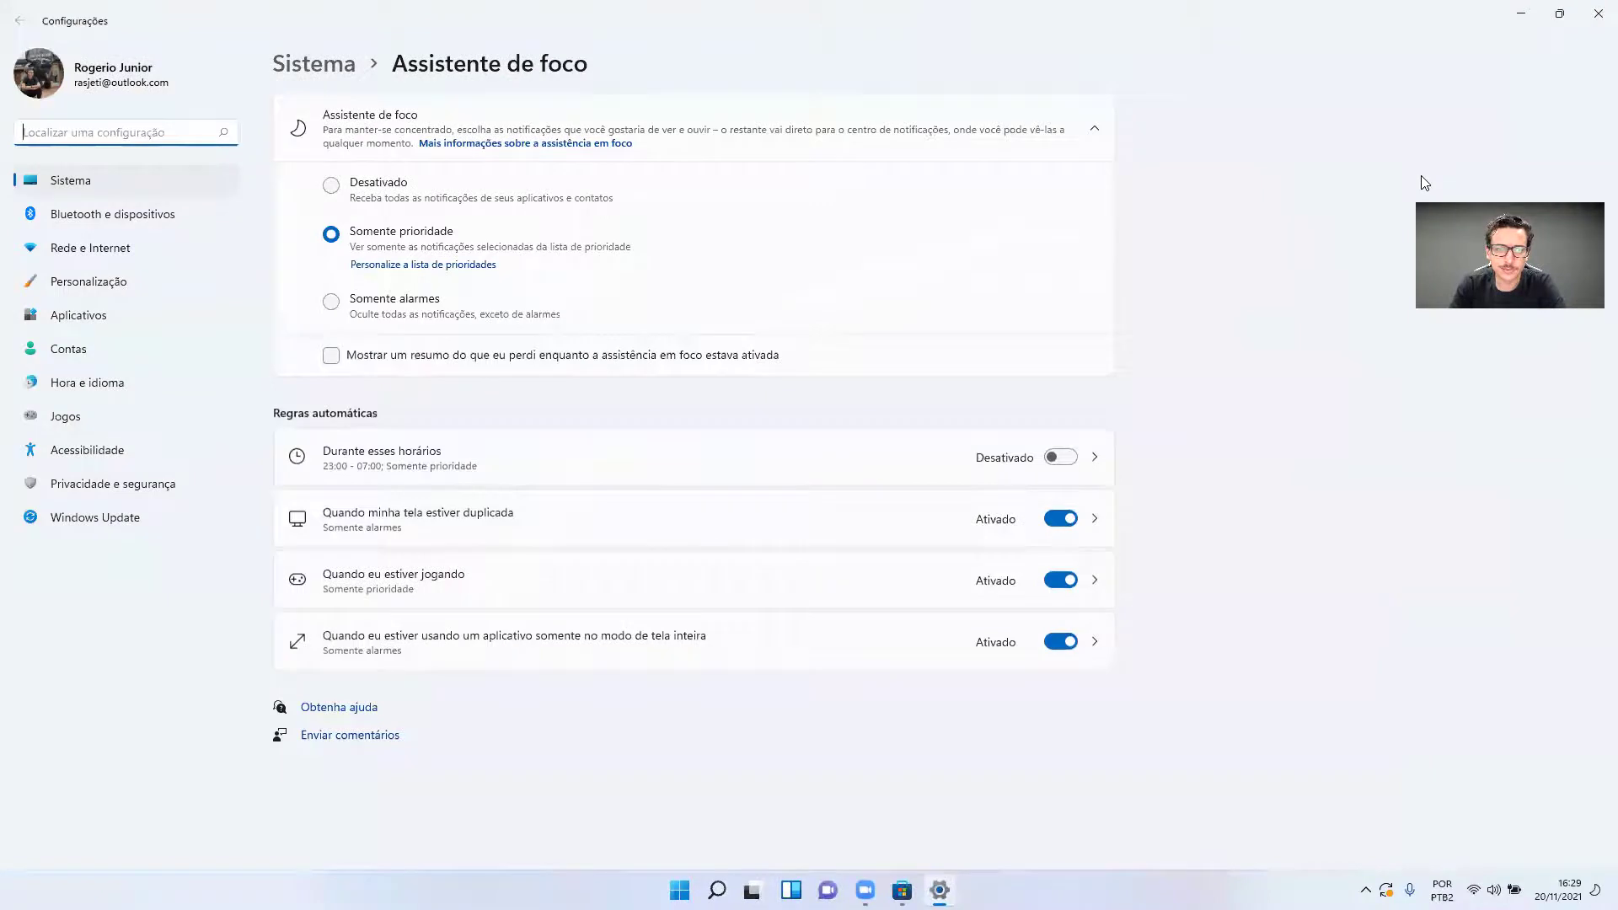
pyautogui.click(371, 187)
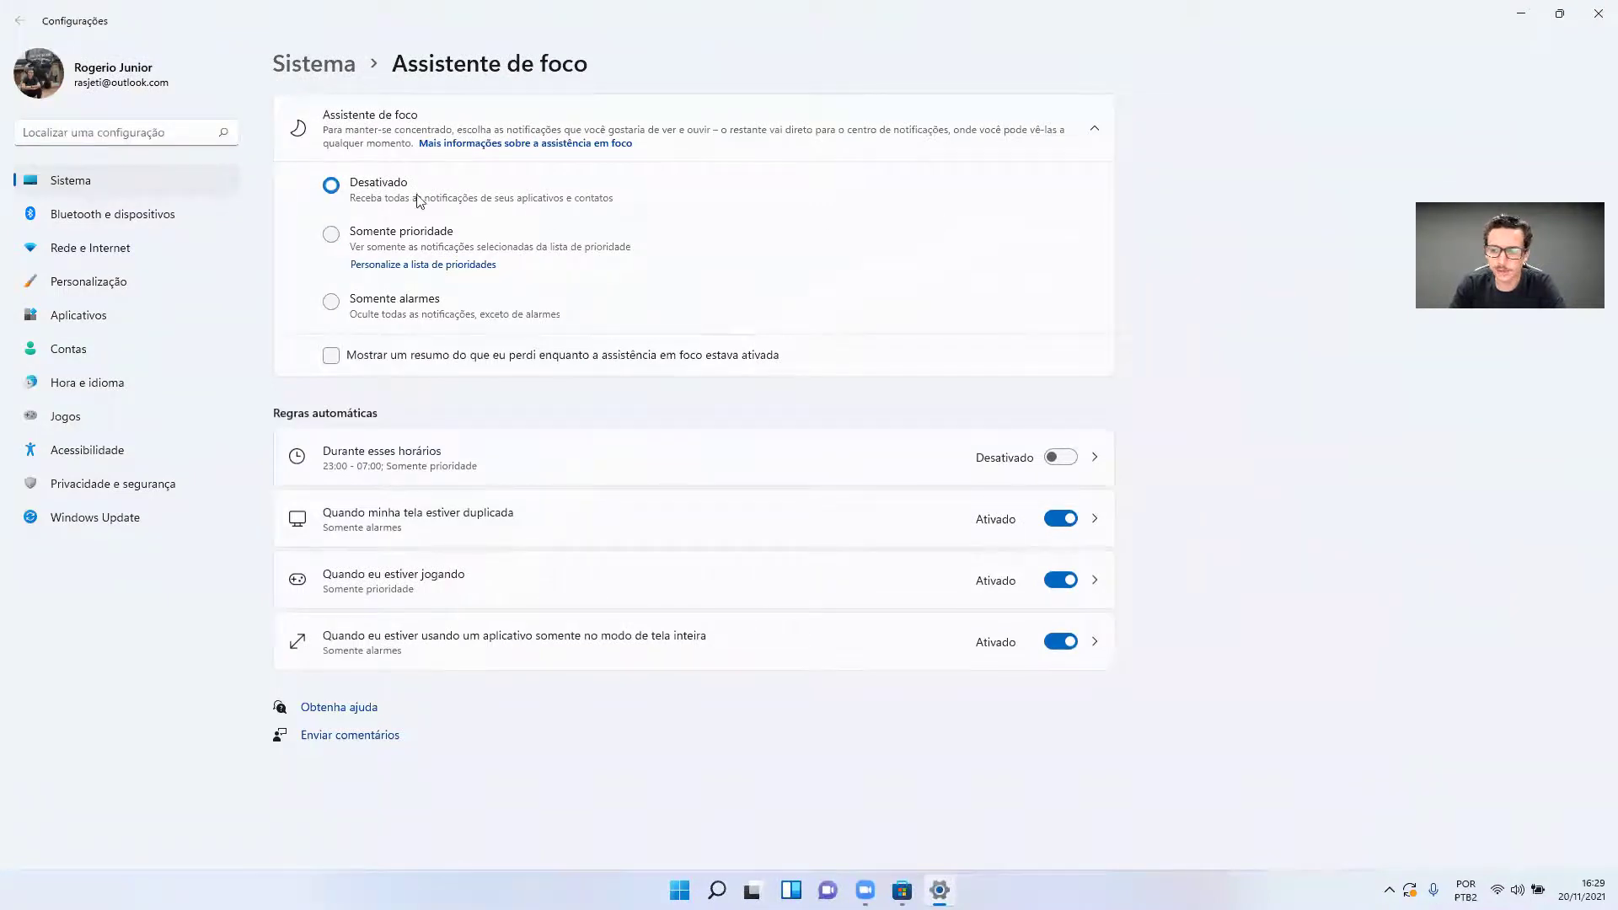
pyautogui.click(1598, 13)
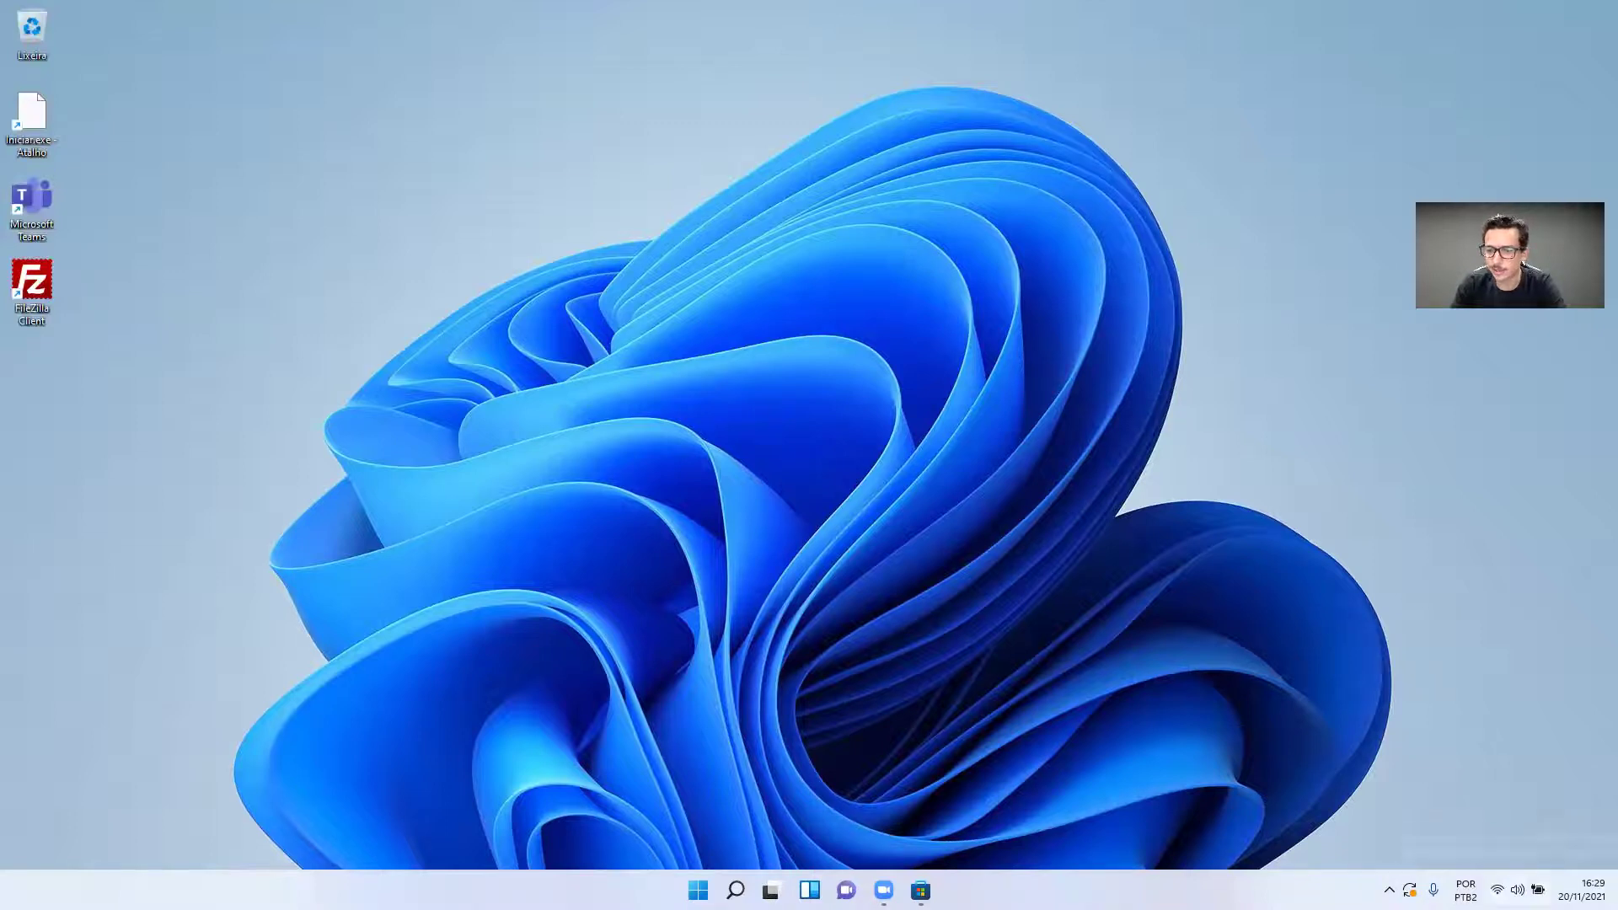
# - View the Sistema settings page reached from the quick settings, and close Settings
pyautogui.press('super+a')
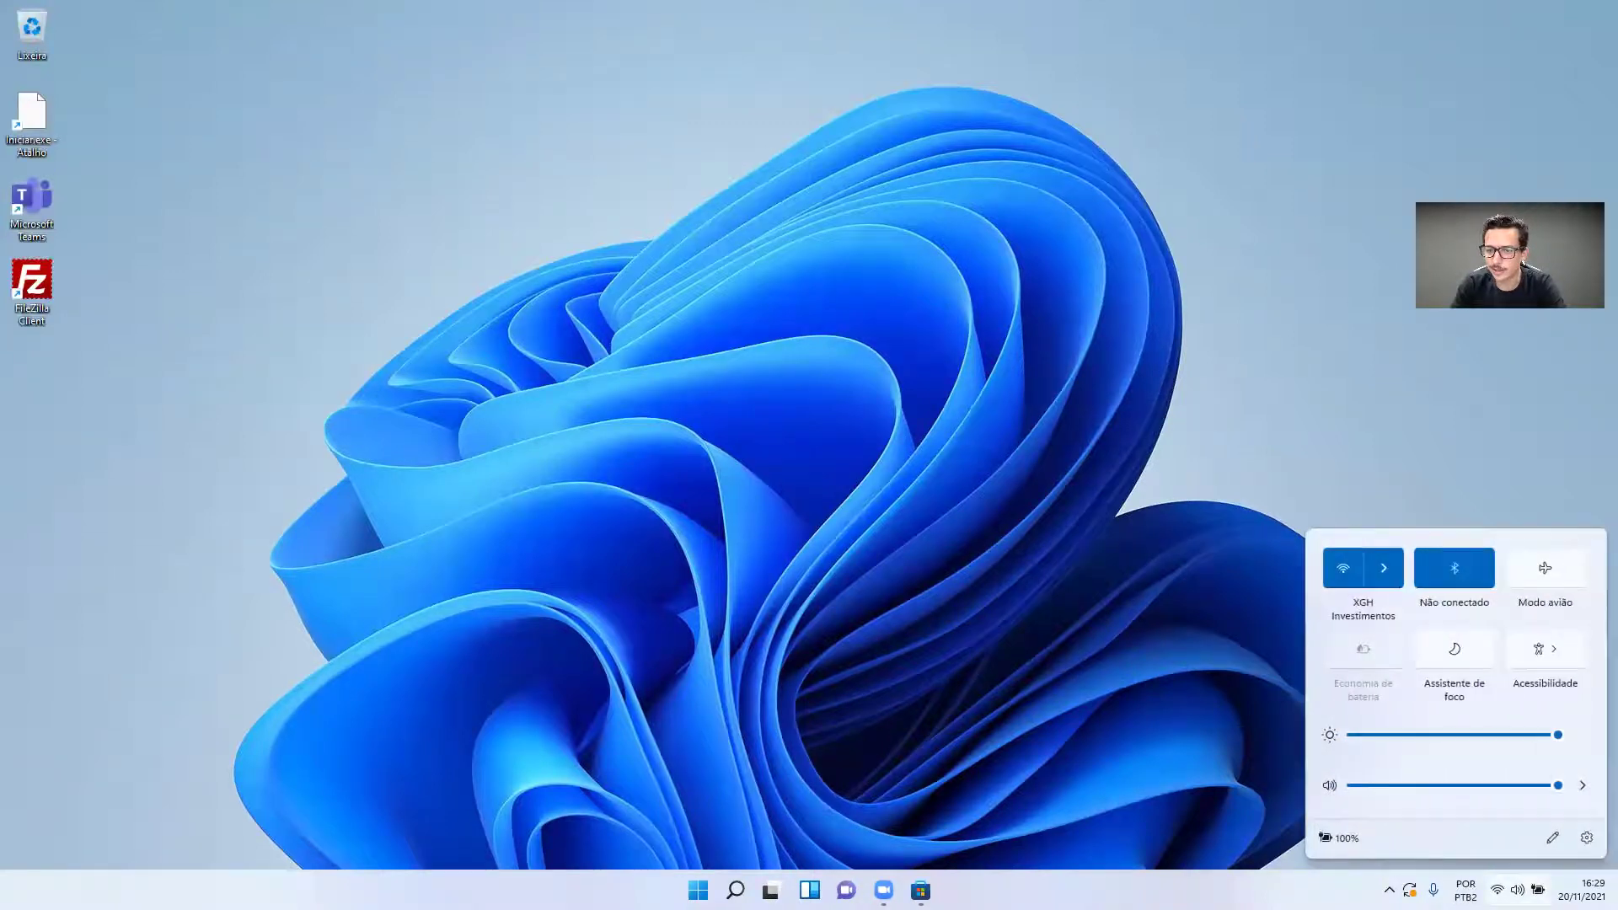
pyautogui.click(1587, 839)
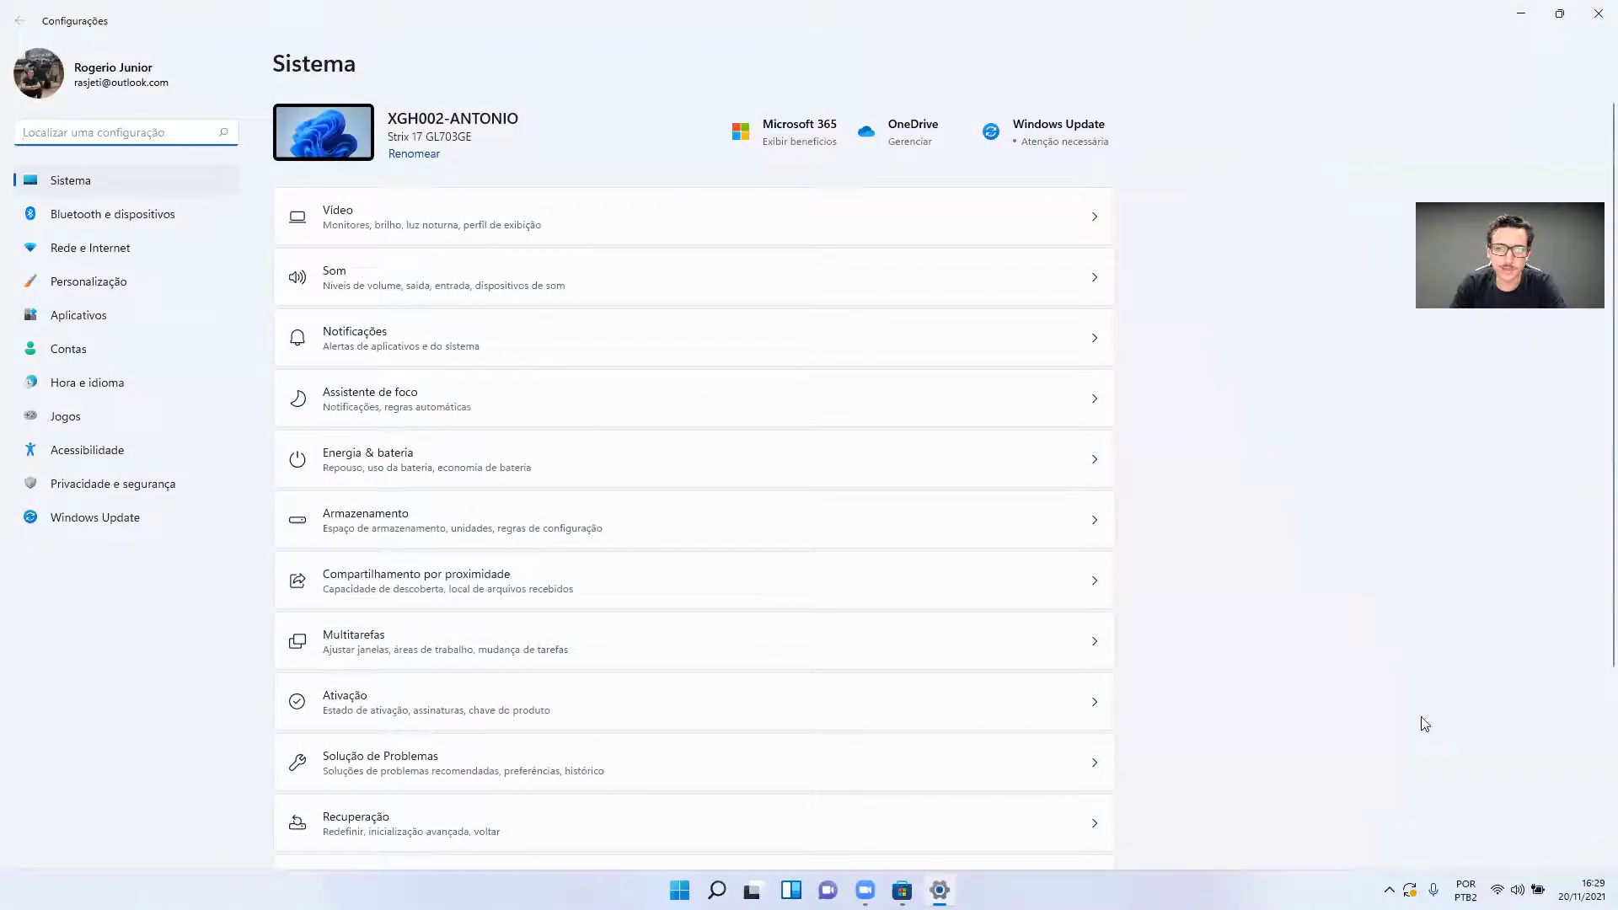
pyautogui.click(1598, 14)
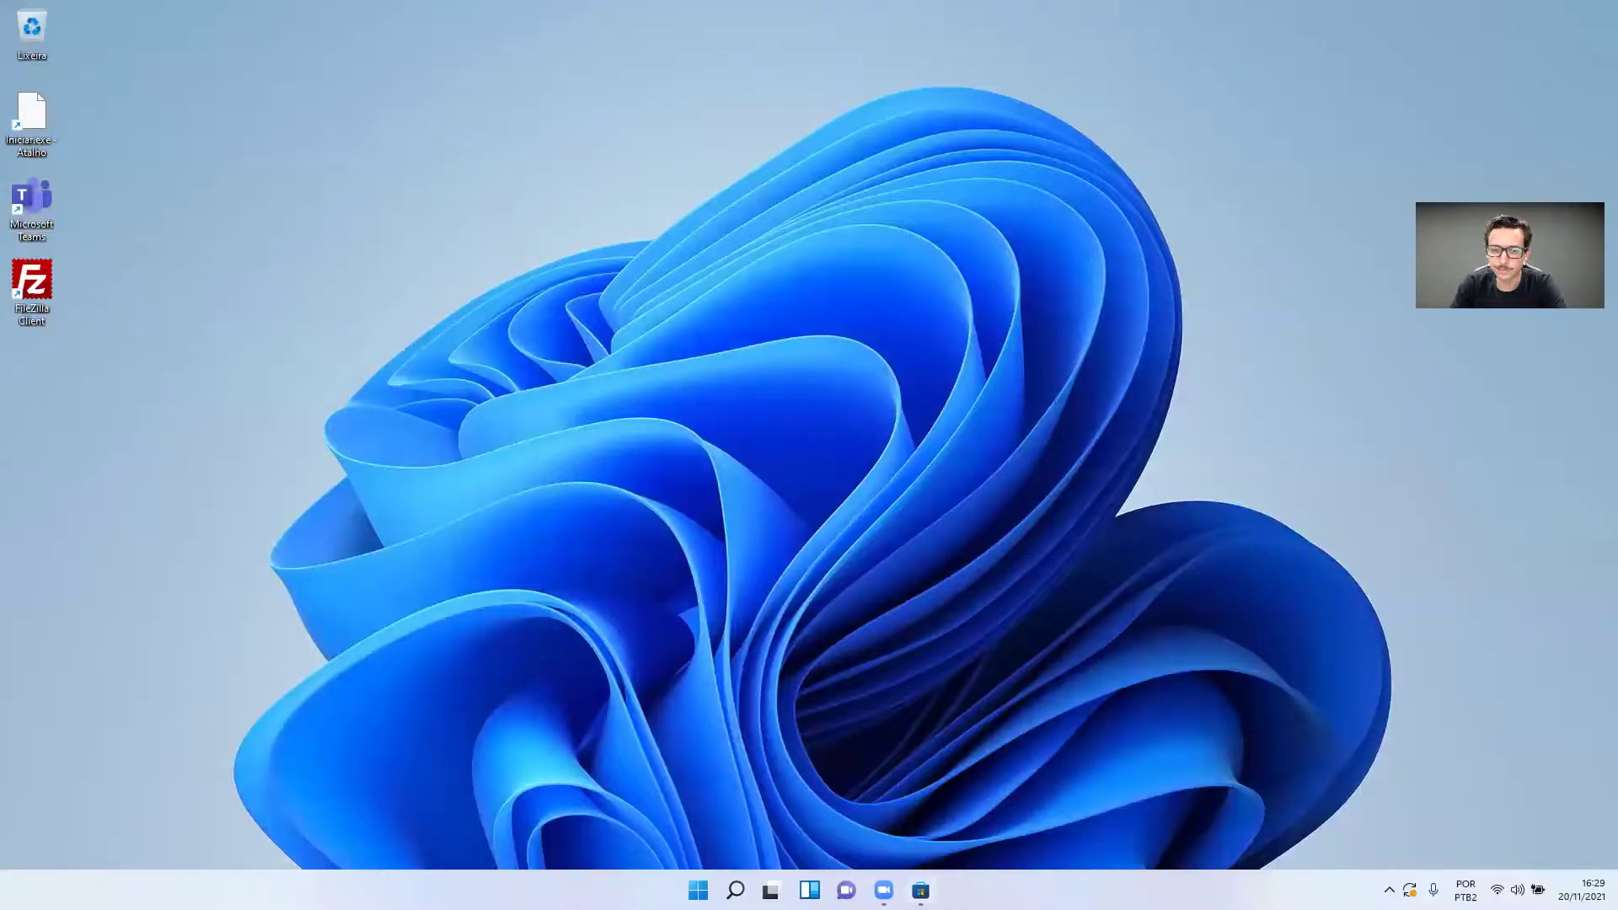
# - Check for app updates in the Microsoft Store library twice, and close the Store
pyautogui.click(920, 891)
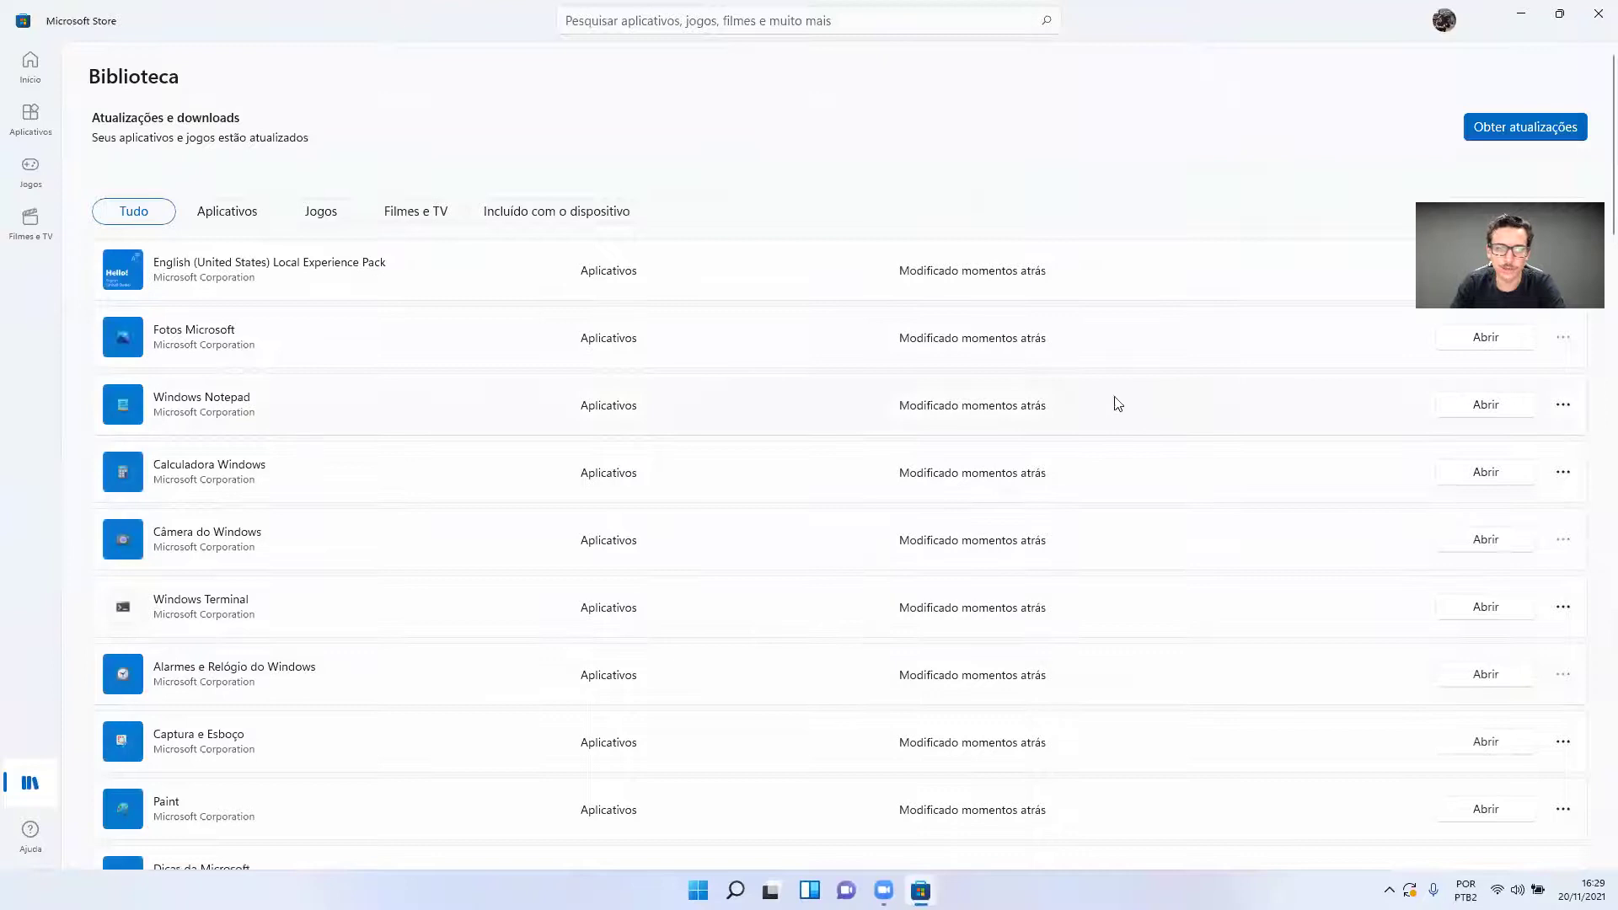
pyautogui.click(1497, 125)
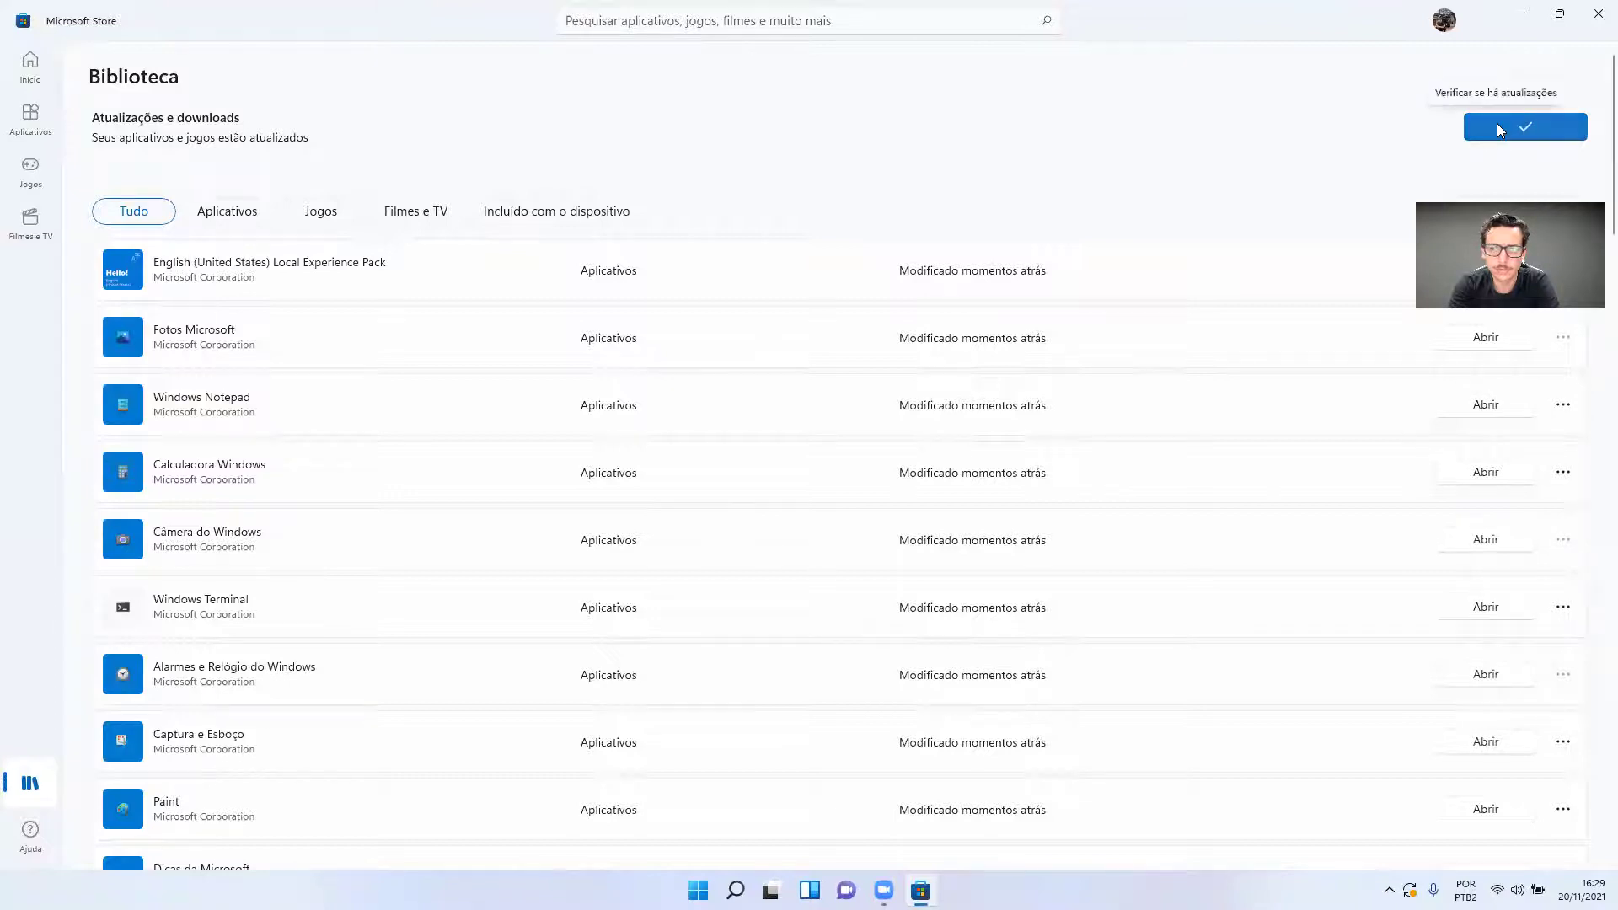
pyautogui.click(1513, 135)
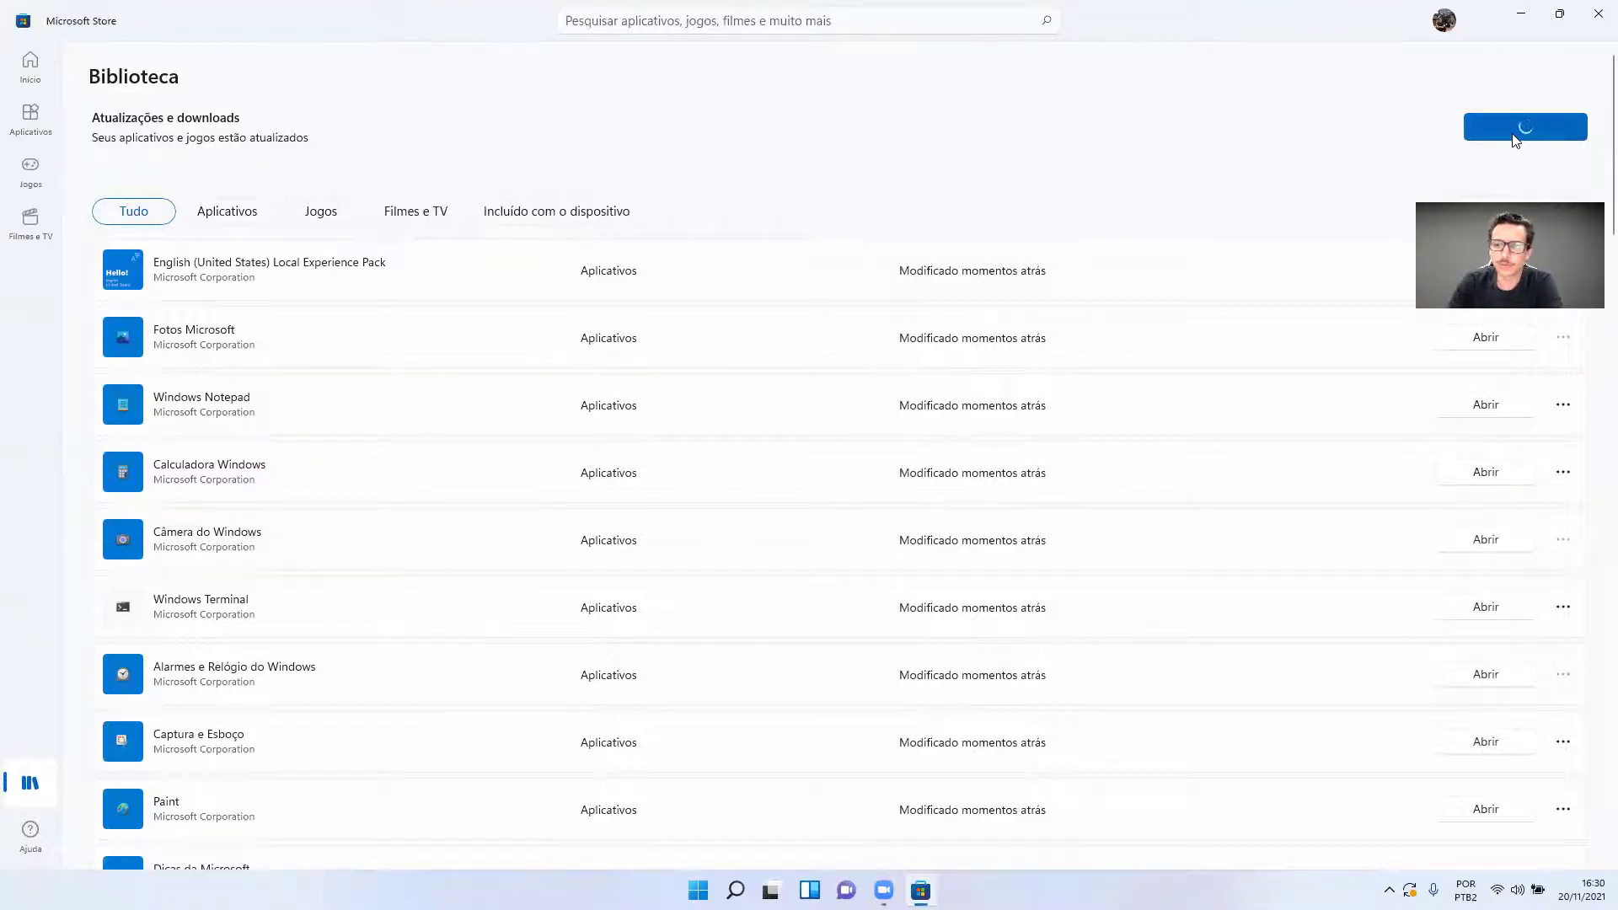
pyautogui.click(1598, 14)
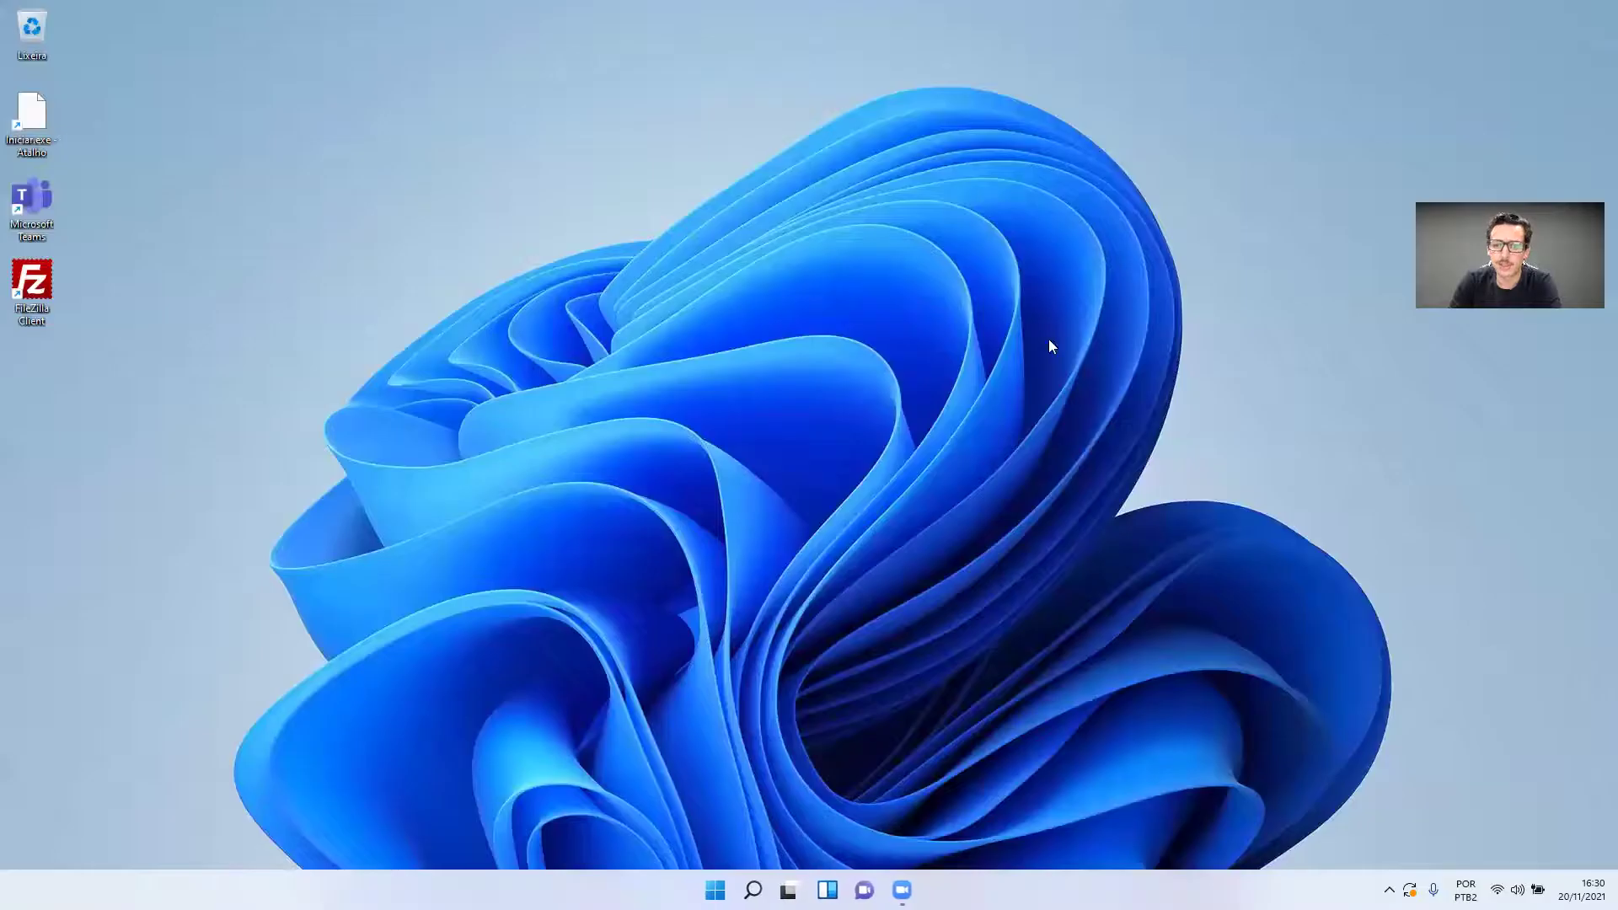
# - Open Gerenciamento do computador for Este Computador from File Explorer and show the Gerenciador de Dispositivos
pyautogui.press('super+e')
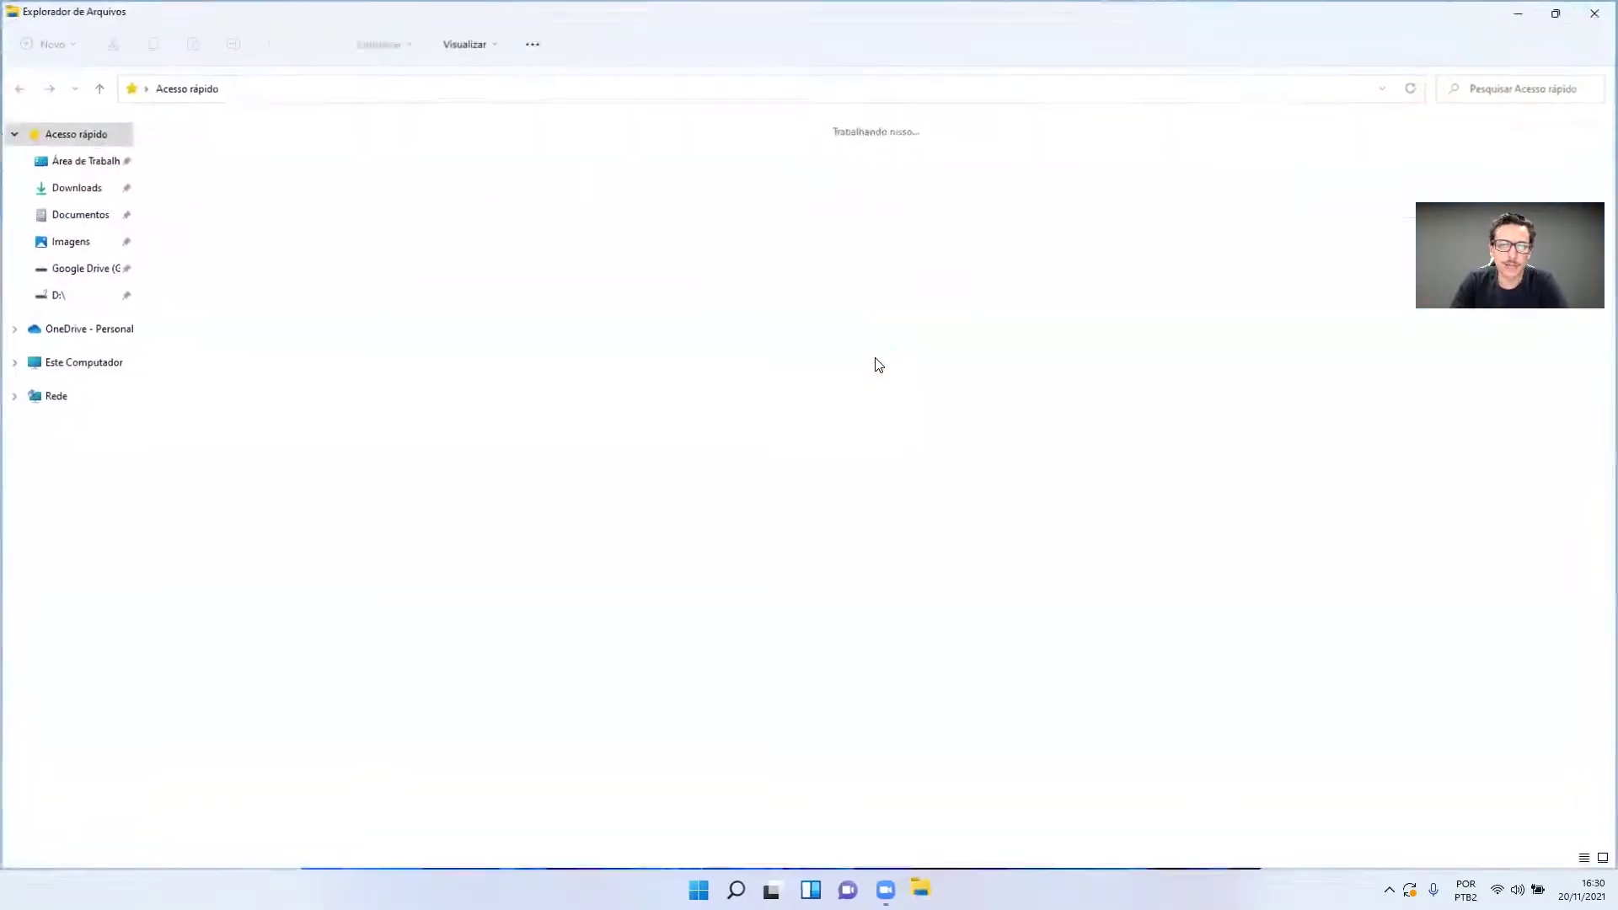
pyautogui.rightClick(61, 364)
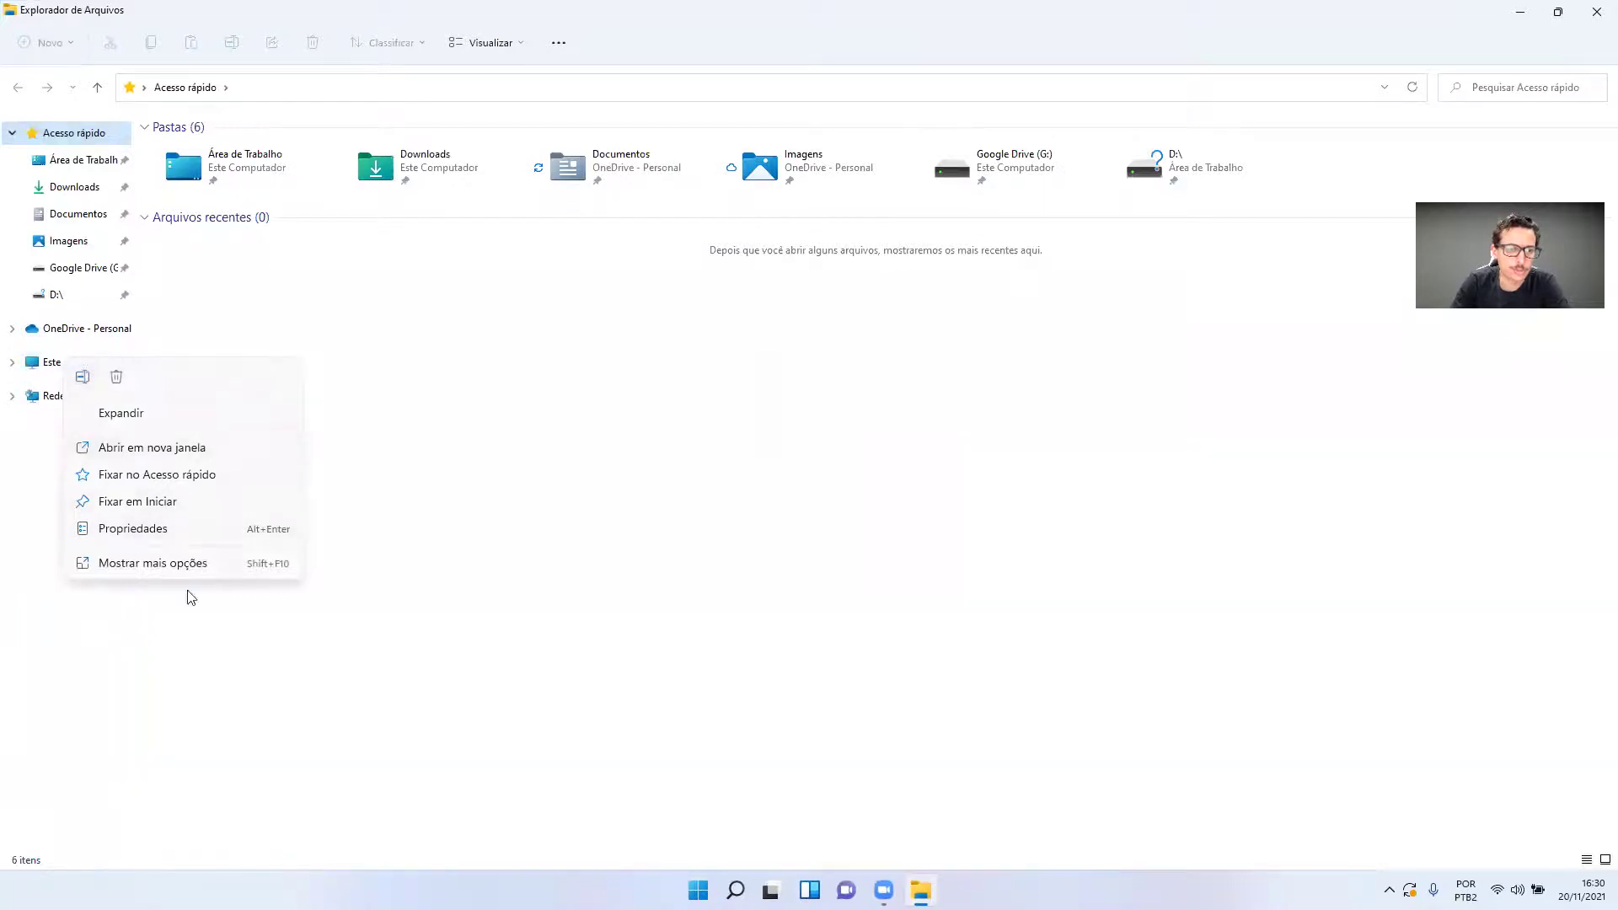
pyautogui.click(175, 566)
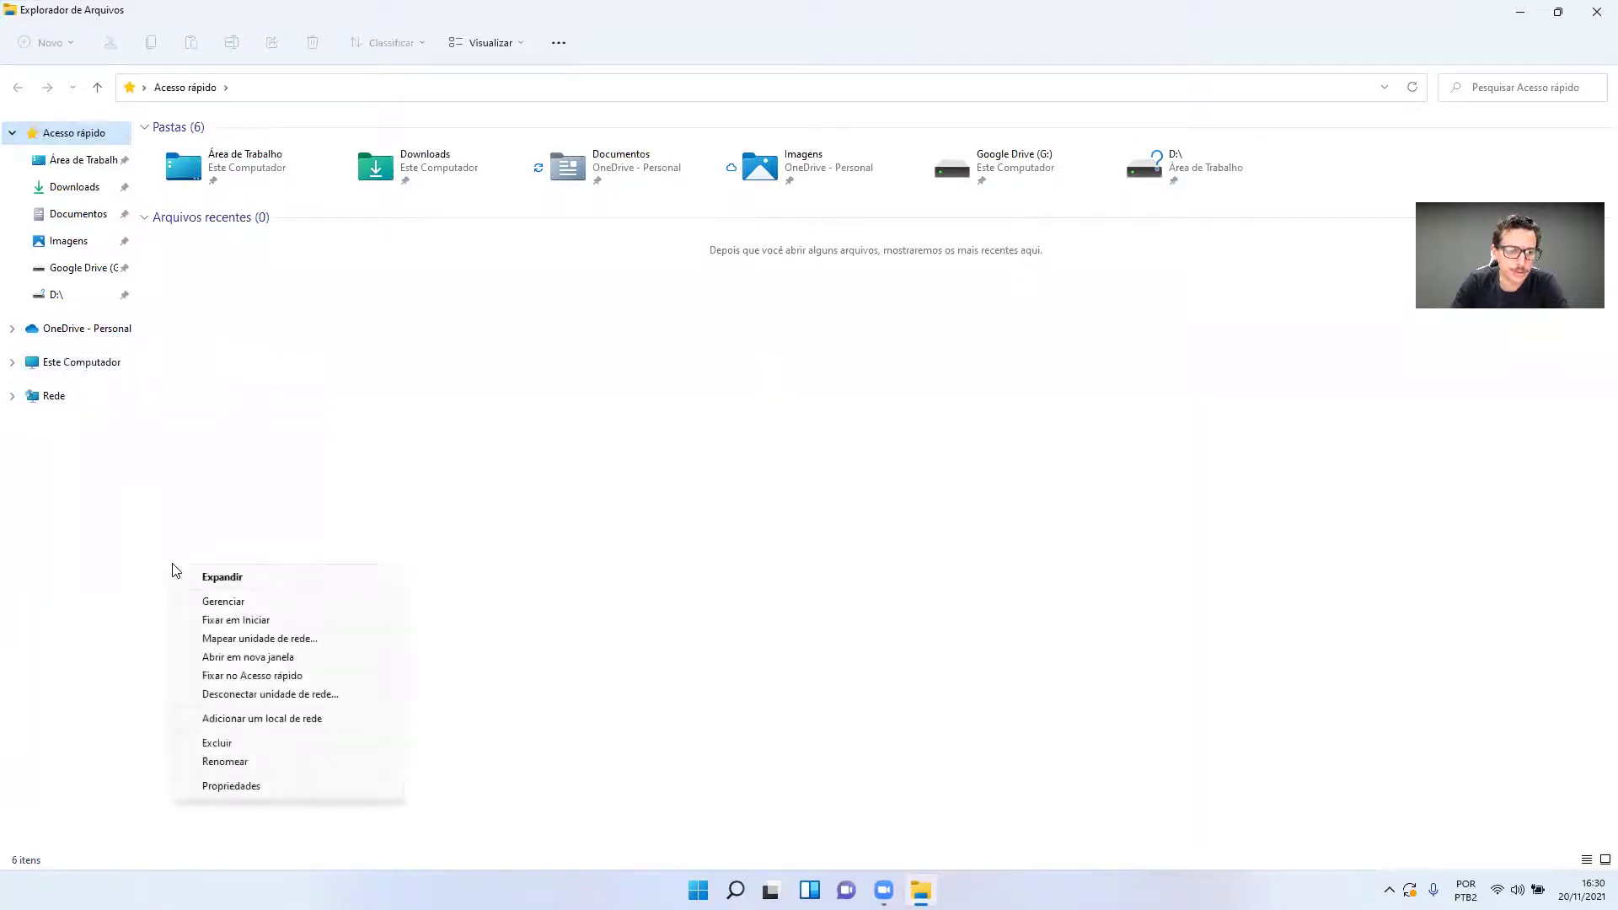
pyautogui.click(270, 604)
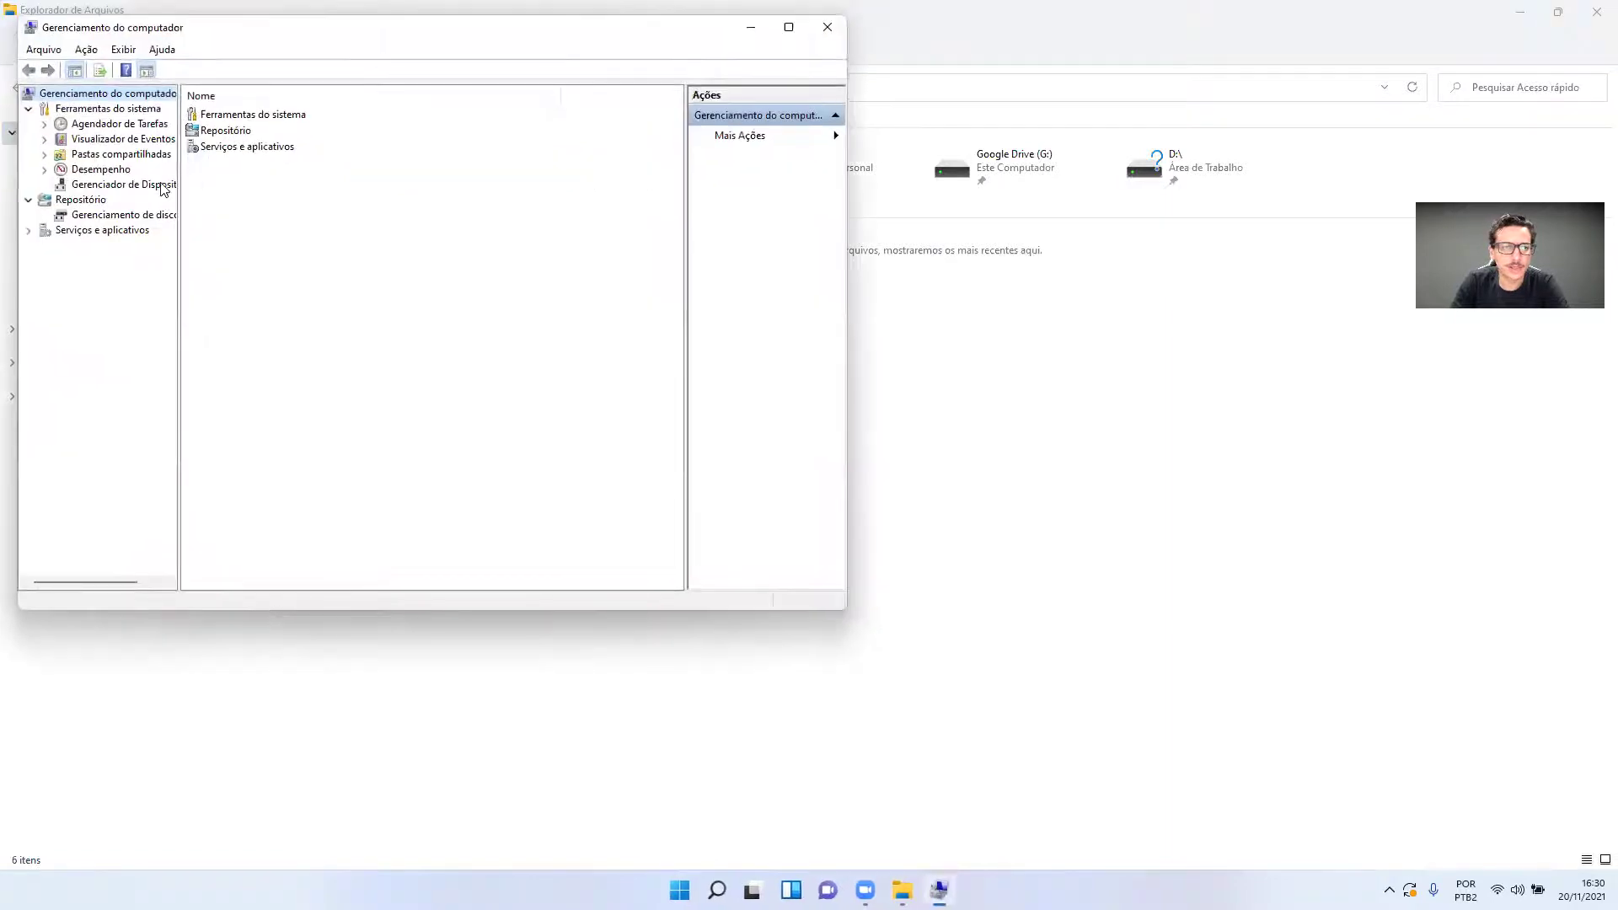
pyautogui.click(161, 186)
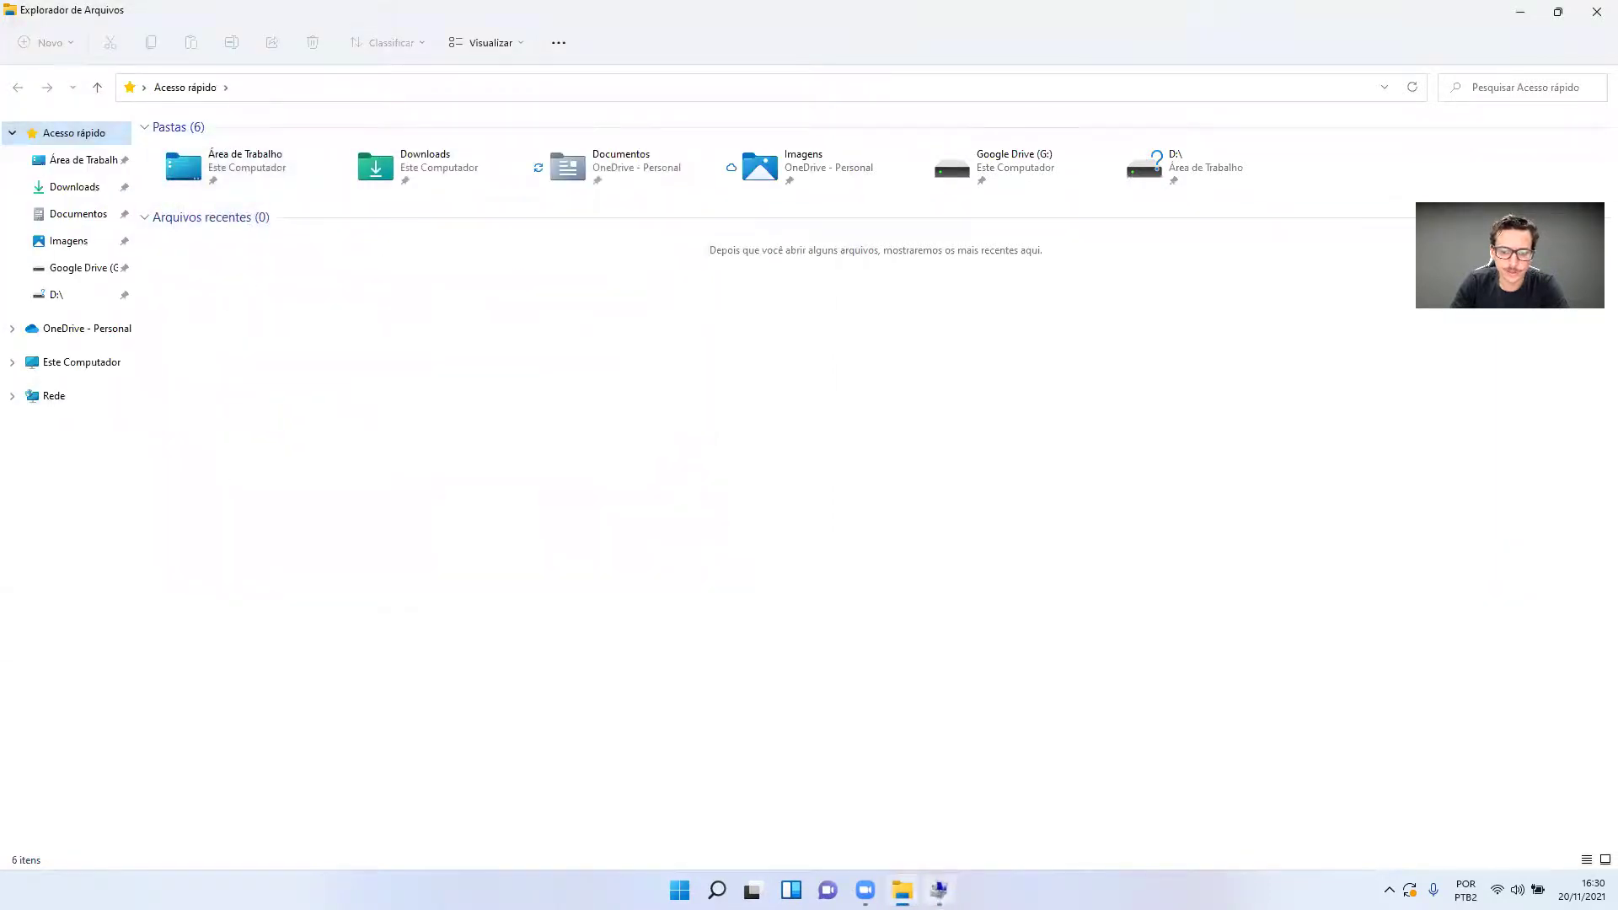
# - Scan the computer and its network adapters for hardware changes, and close Gerenciamento do computador
pyautogui.click(939, 890)
pyautogui.rightClick(299, 99)
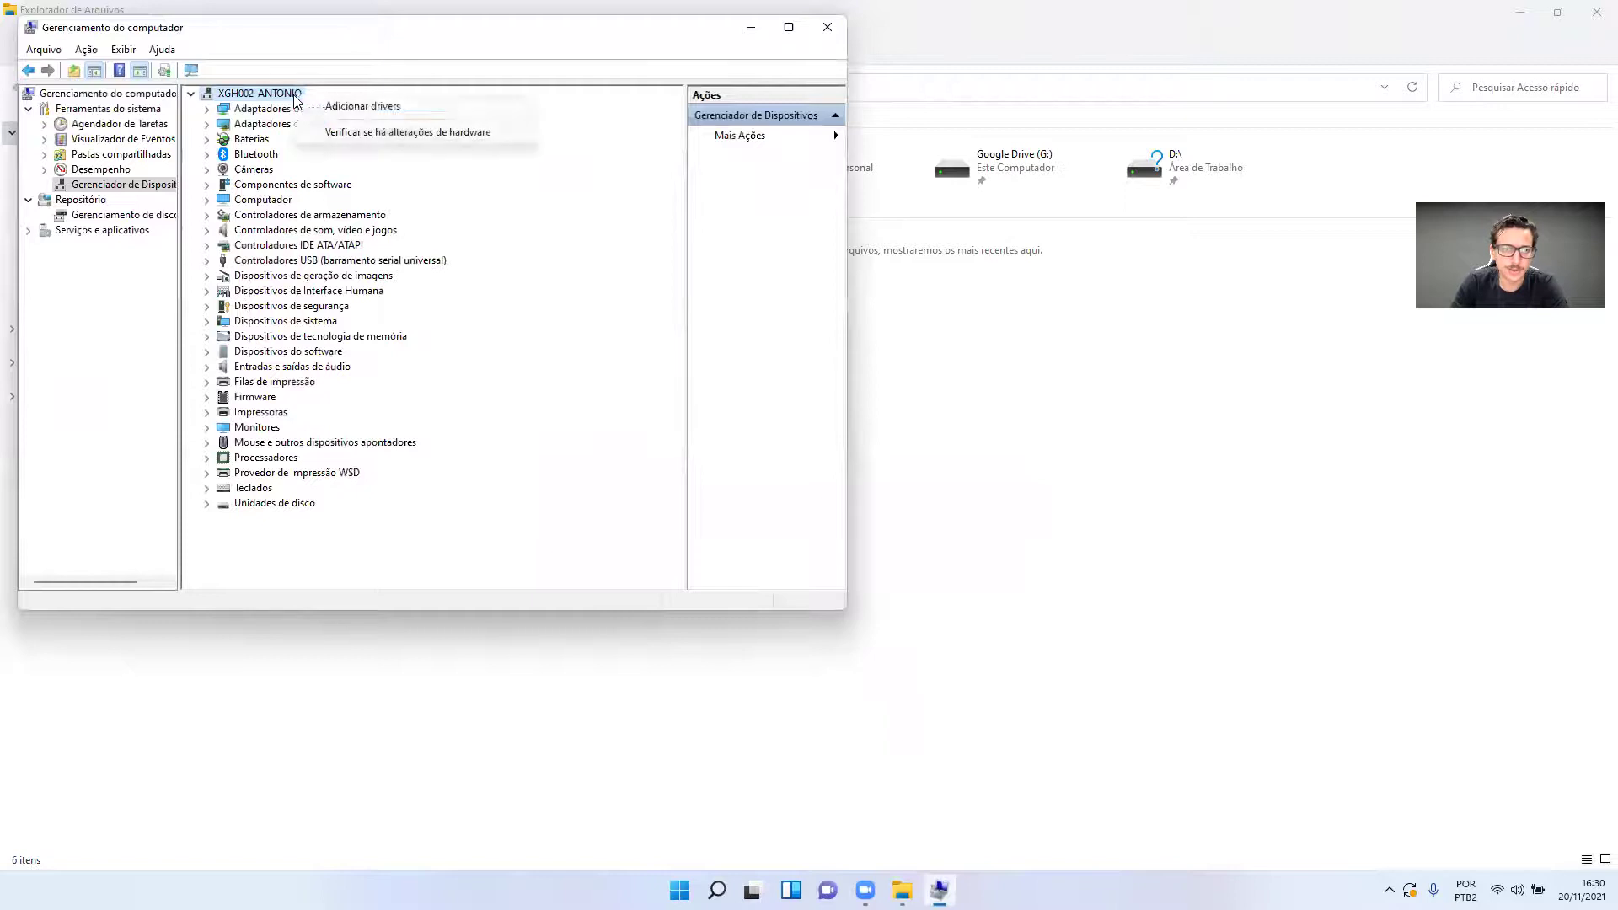
pyautogui.click(325, 133)
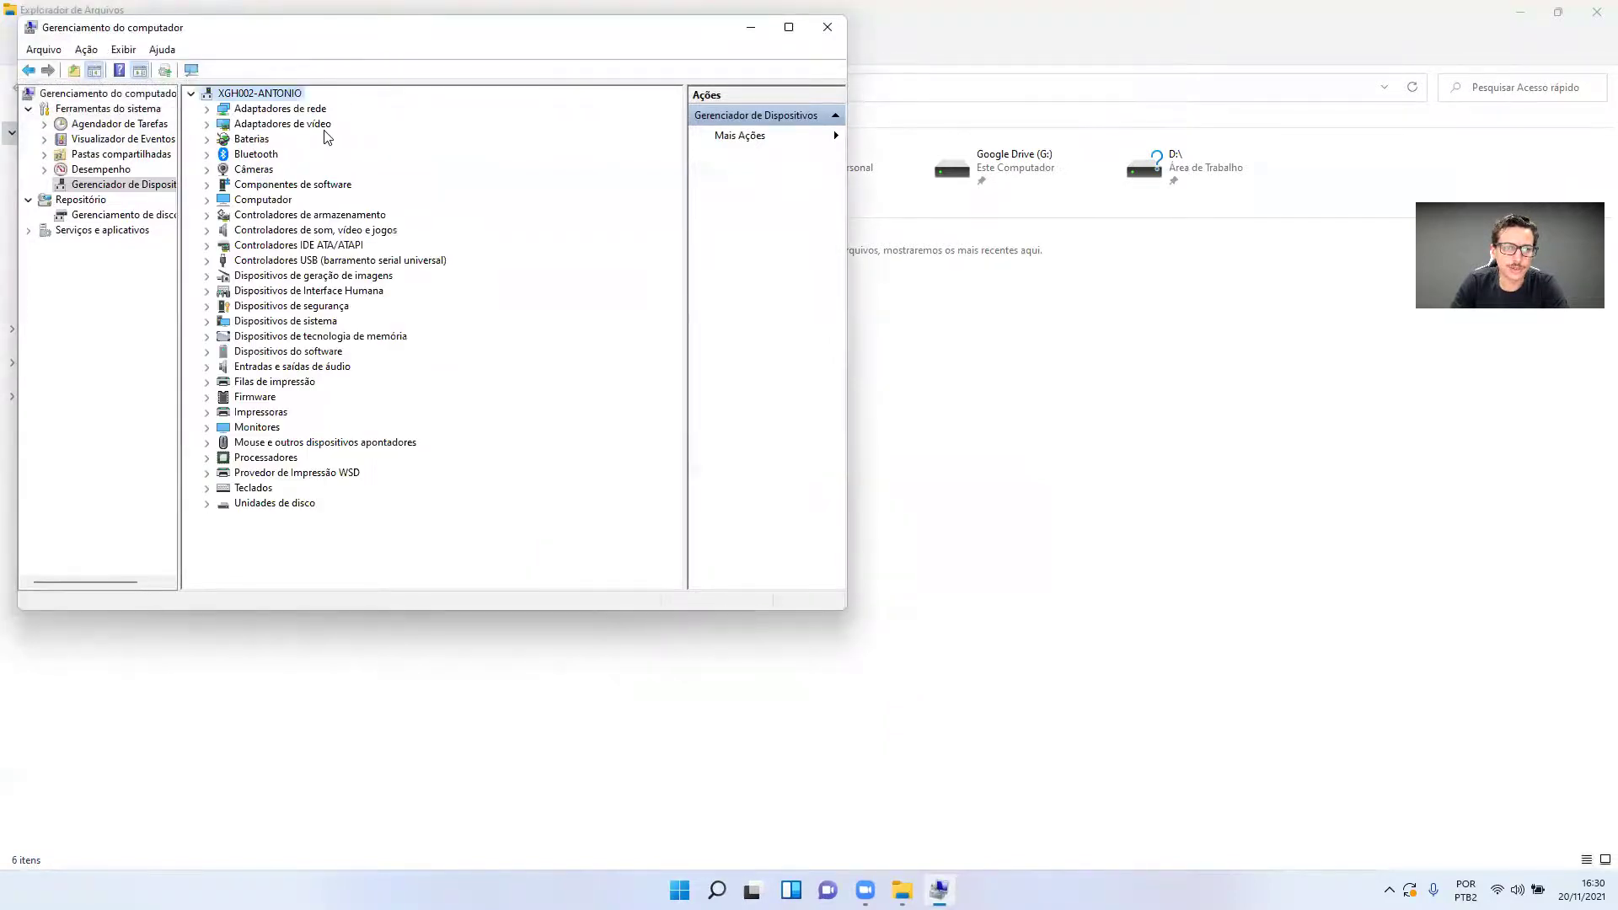
pyautogui.rightClick(282, 110)
pyautogui.click(305, 133)
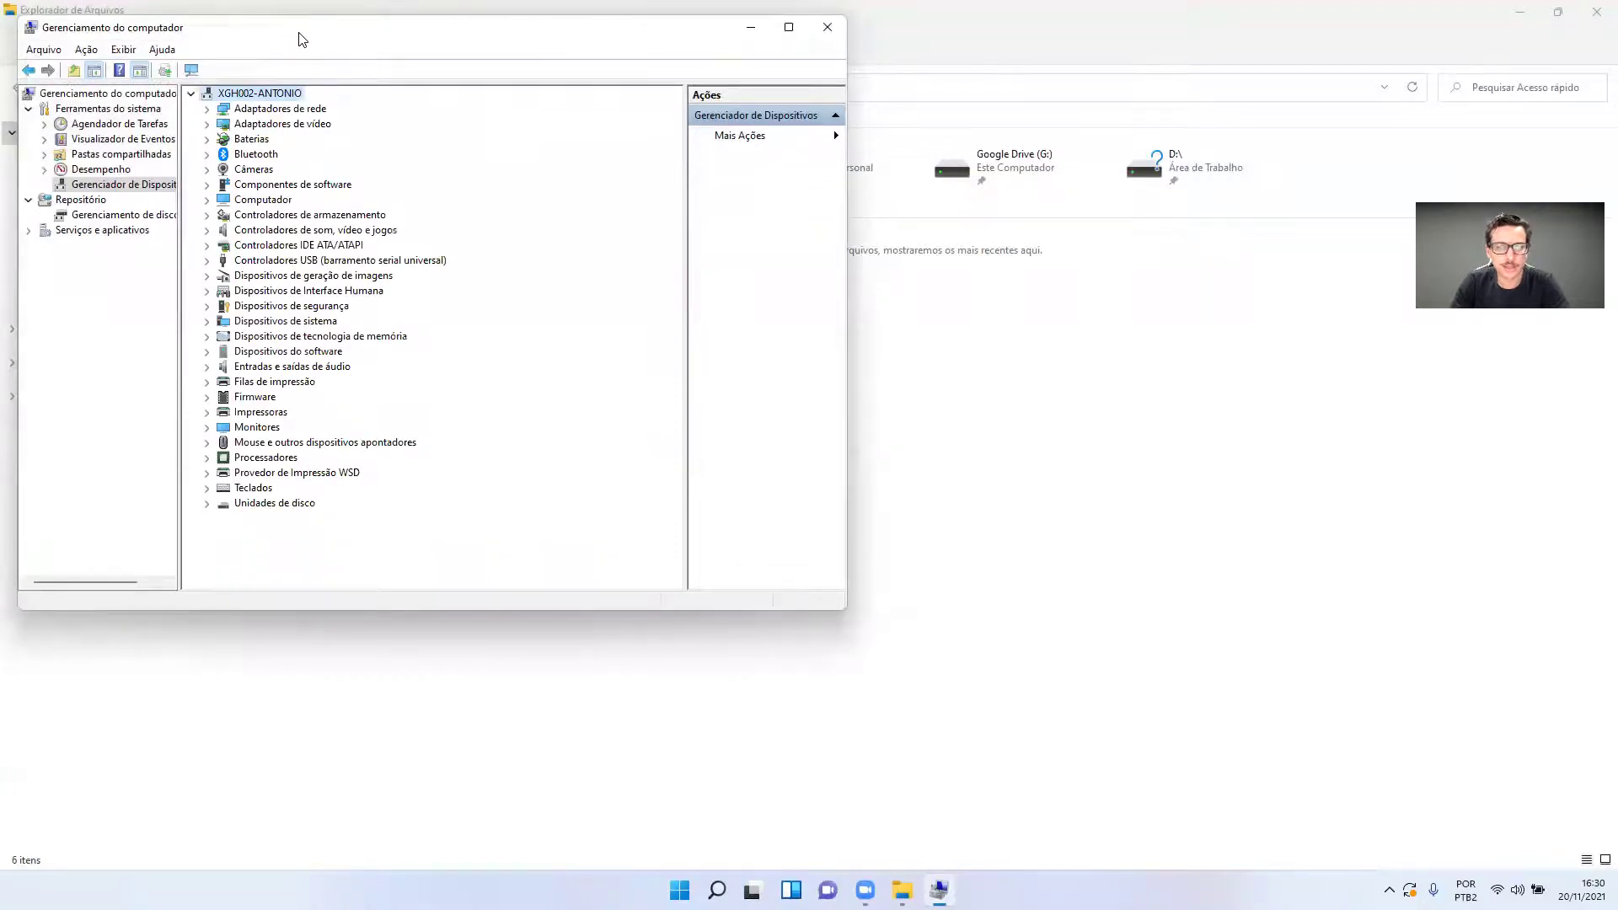
pyautogui.hotkey('alt', 'F4')
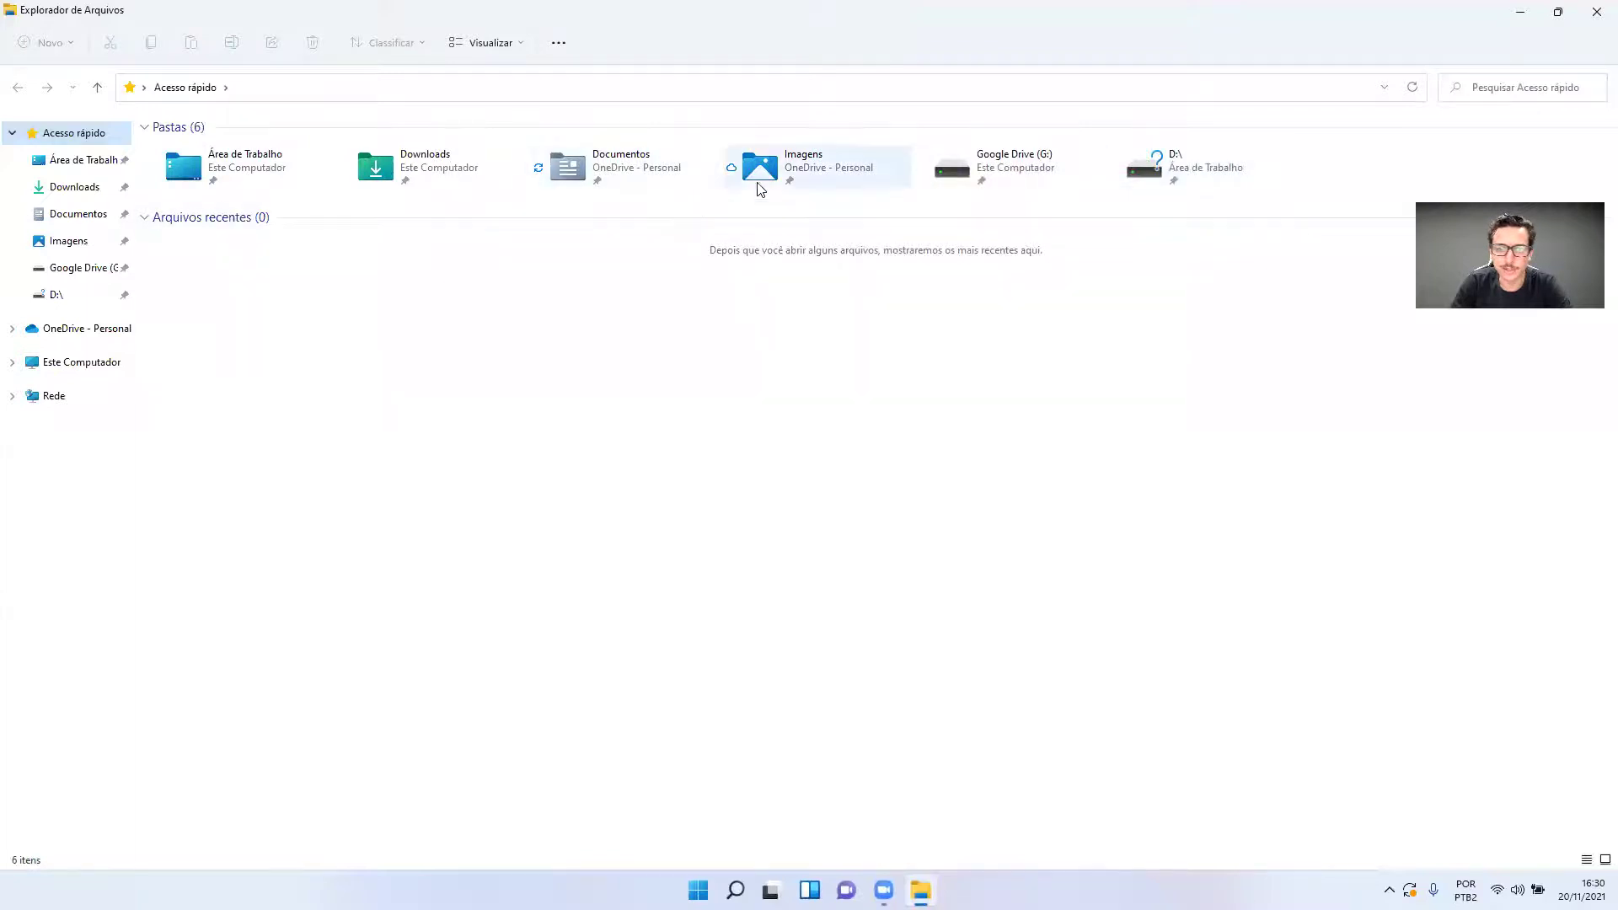
# - Look through the contents of the Área de Trabalho, Downloads, Documentos and Imagens folders in Acesso rápido
pyautogui.doubleClick(278, 168)
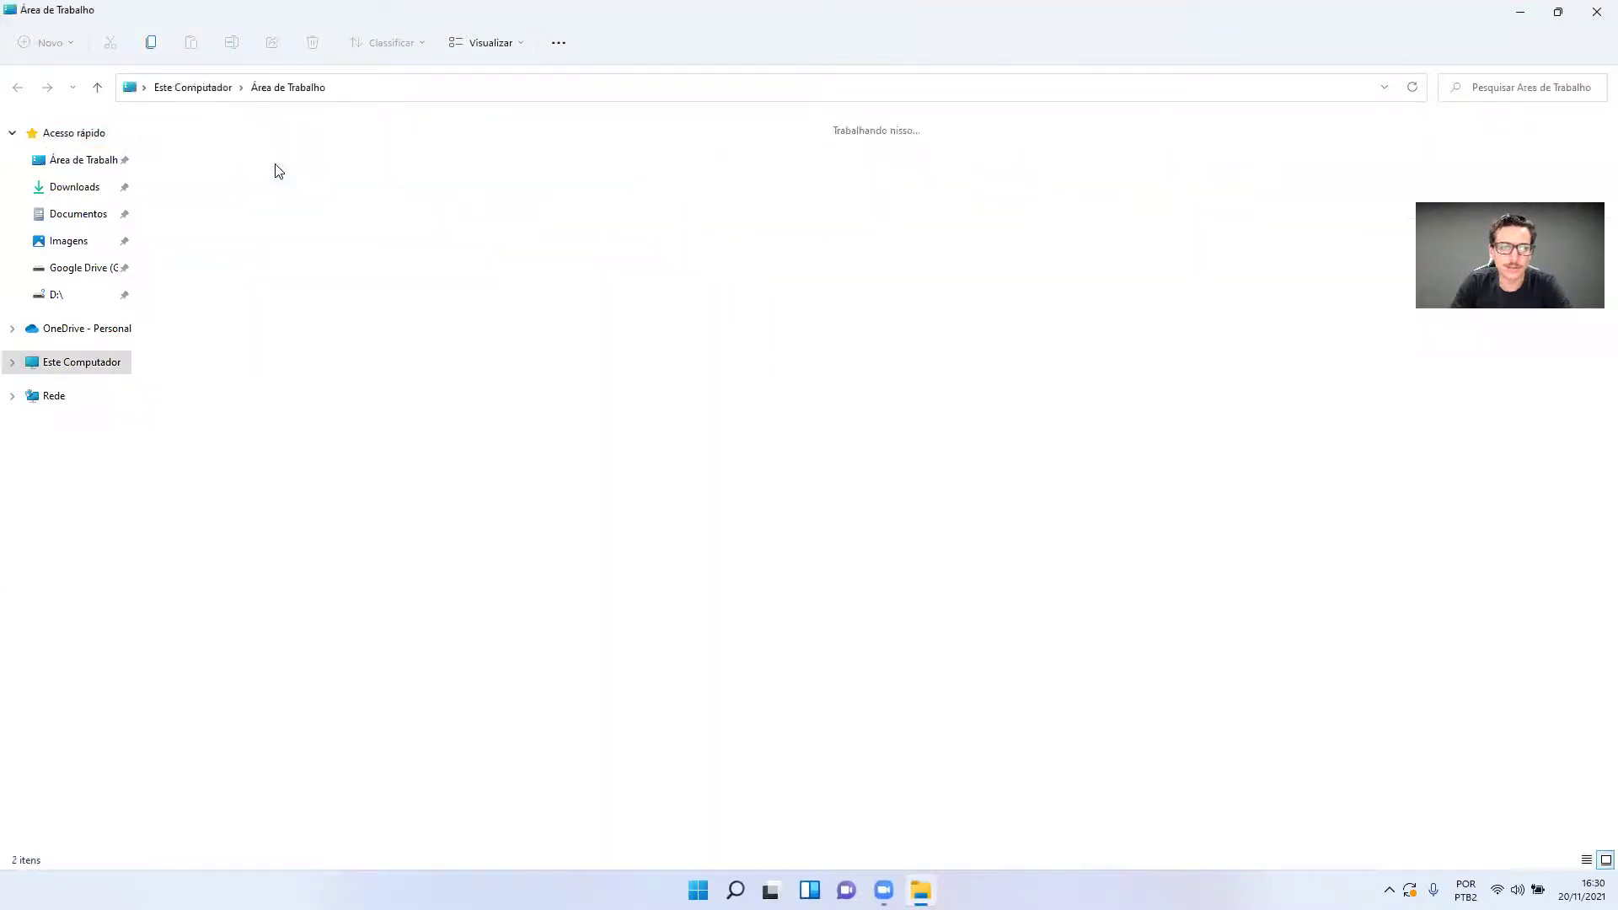
pyautogui.hotkey('alt', 'Left')
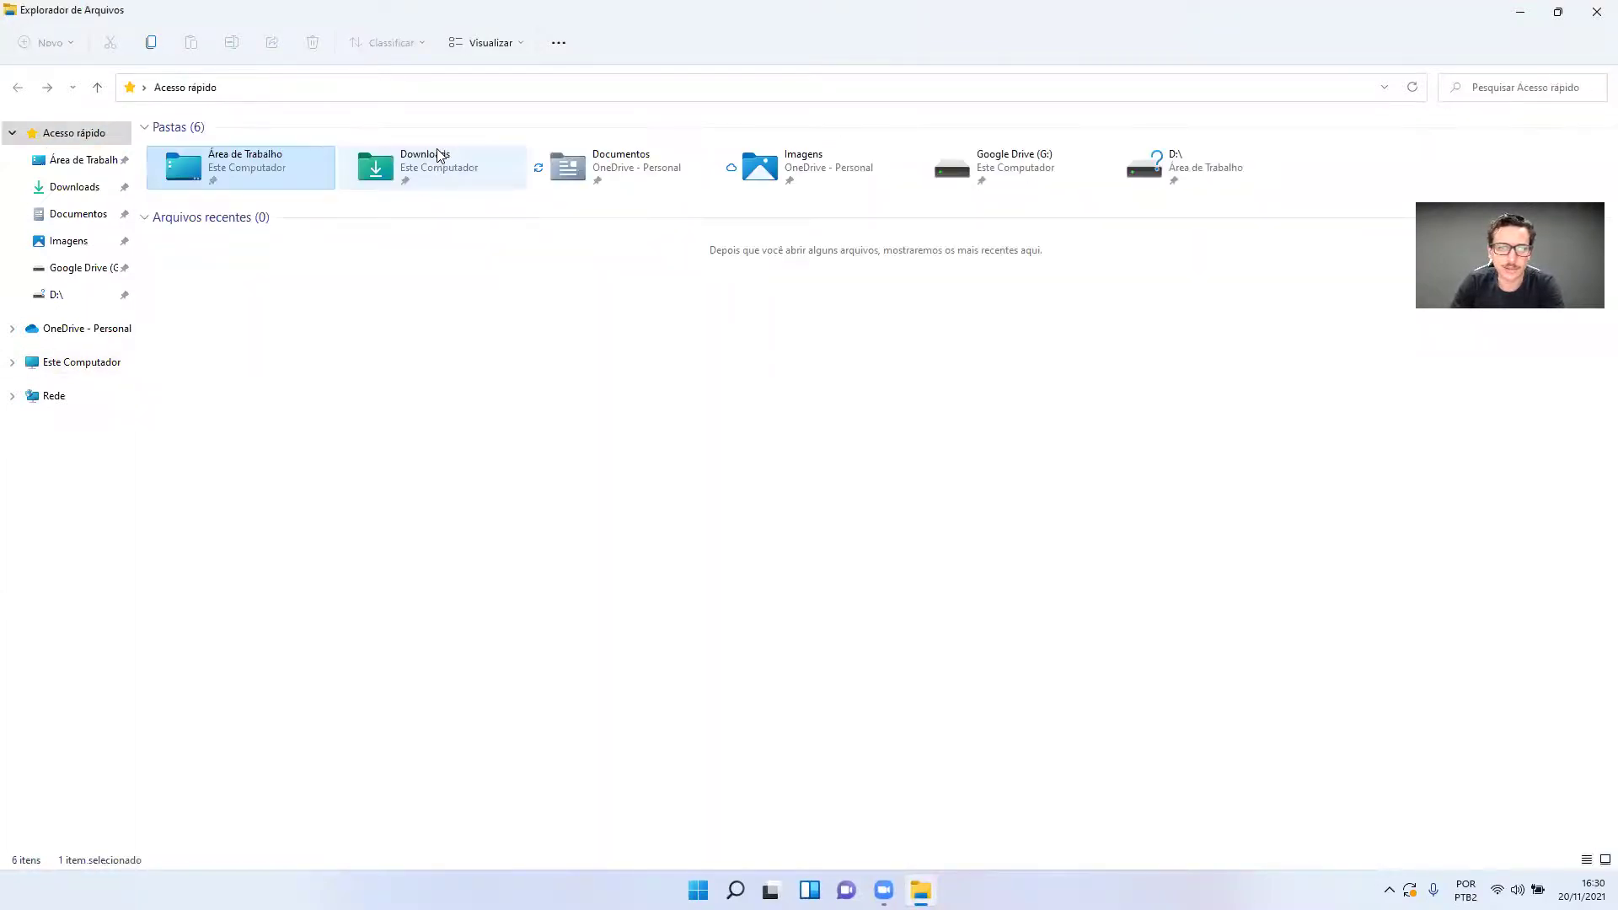
pyautogui.doubleClick(442, 163)
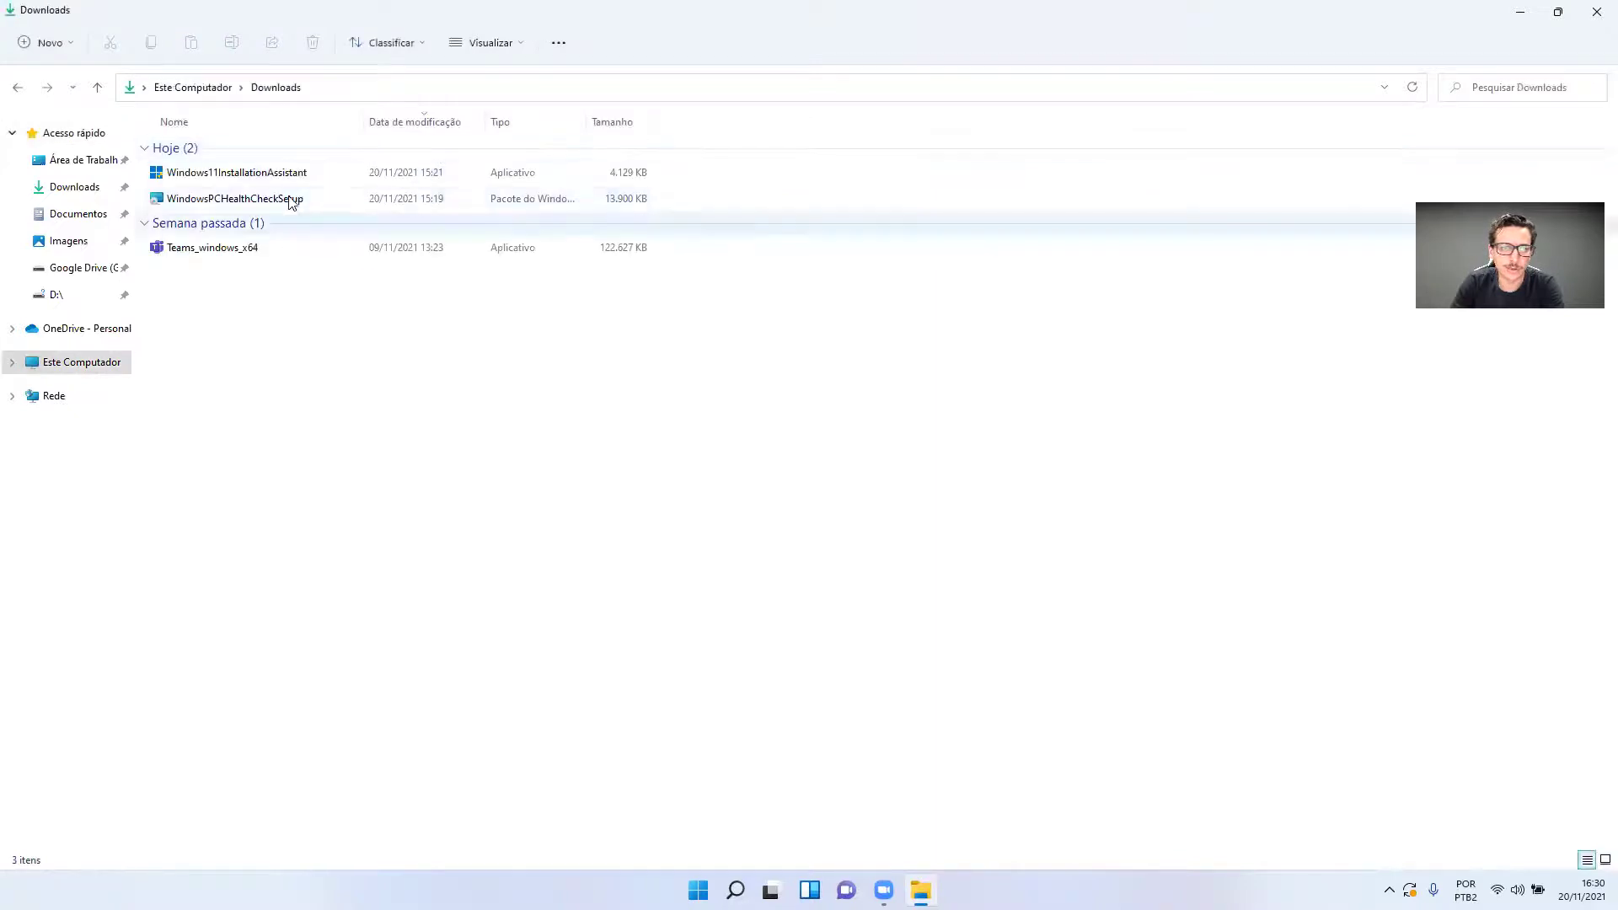
pyautogui.hotkey('alt', 'Left')
pyautogui.click(565, 165)
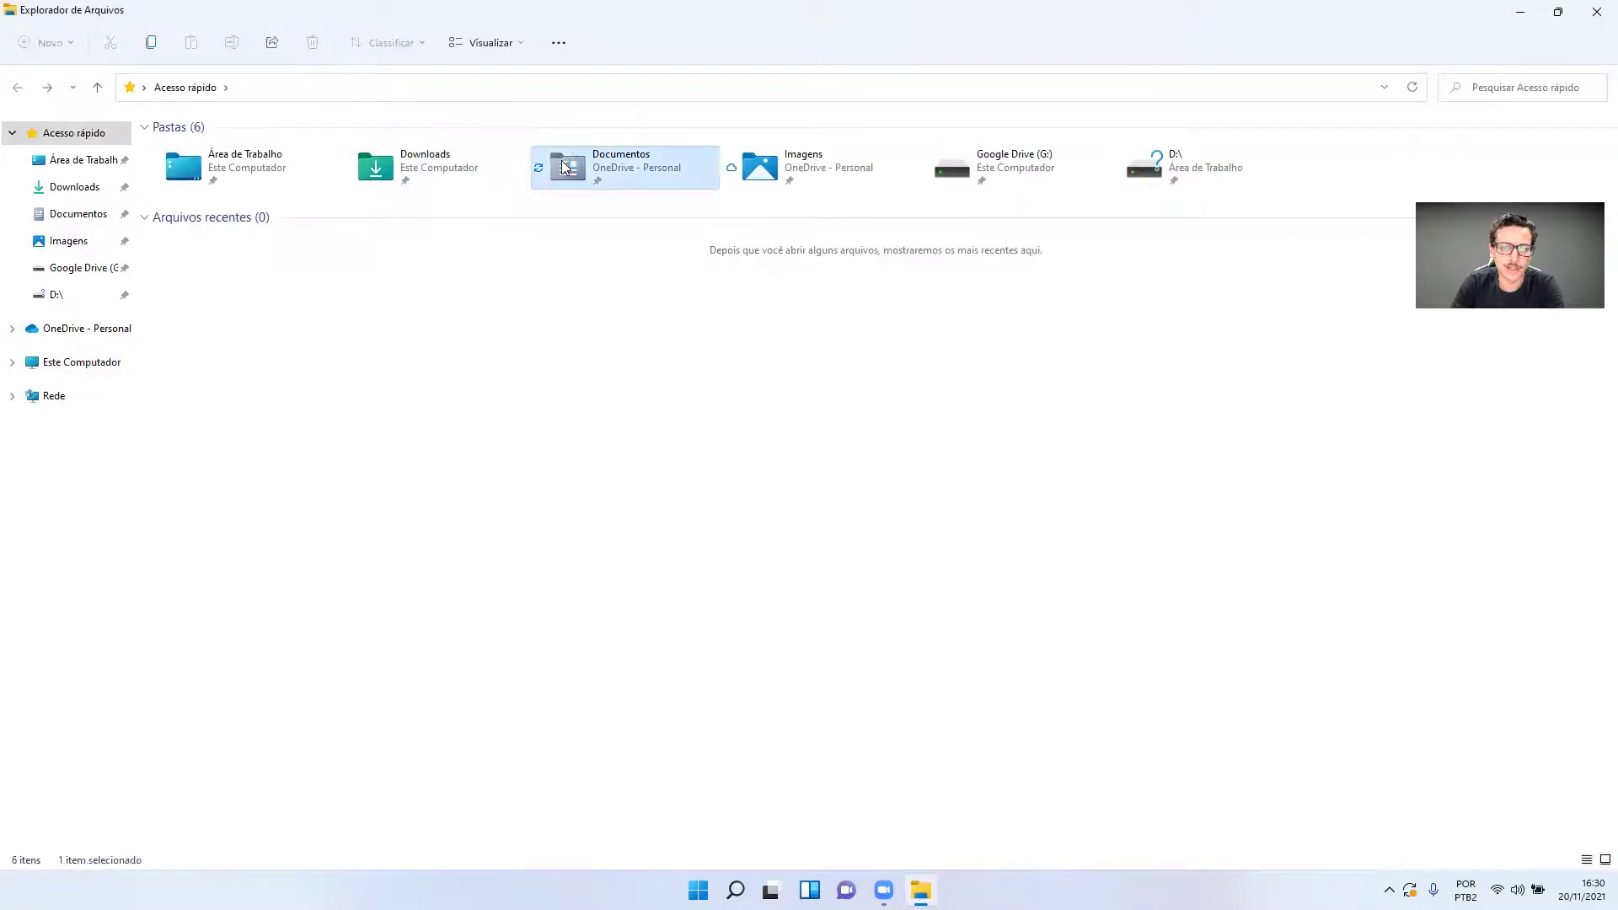
pyautogui.doubleClick(563, 165)
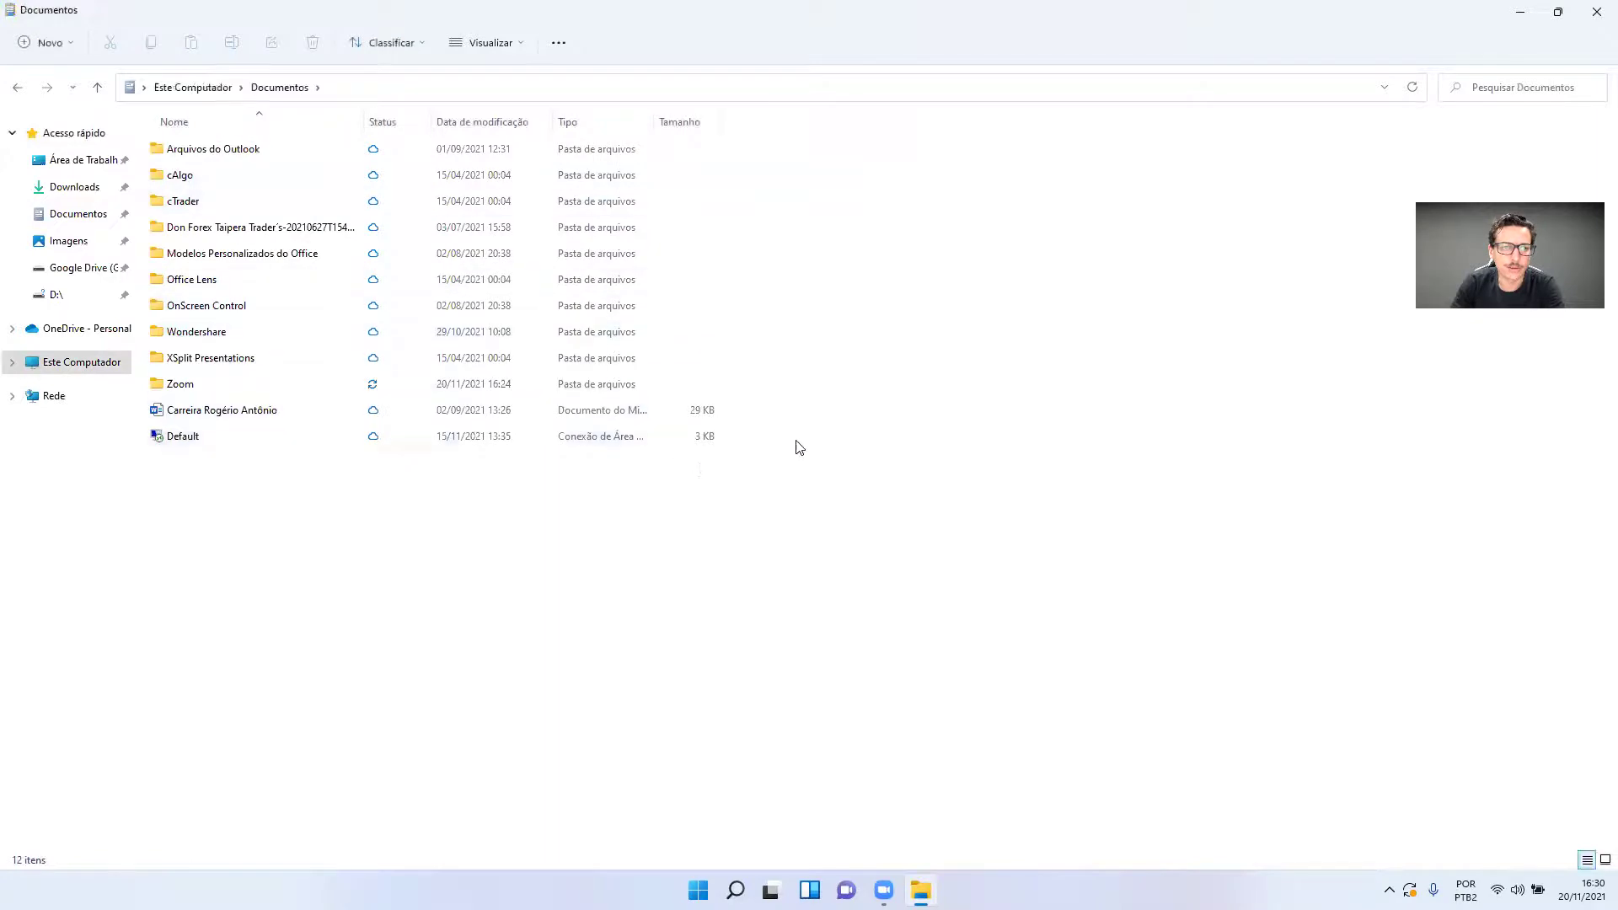
pyautogui.hotkey('alt', 'Left')
pyautogui.click(788, 172)
pyautogui.doubleClick(789, 172)
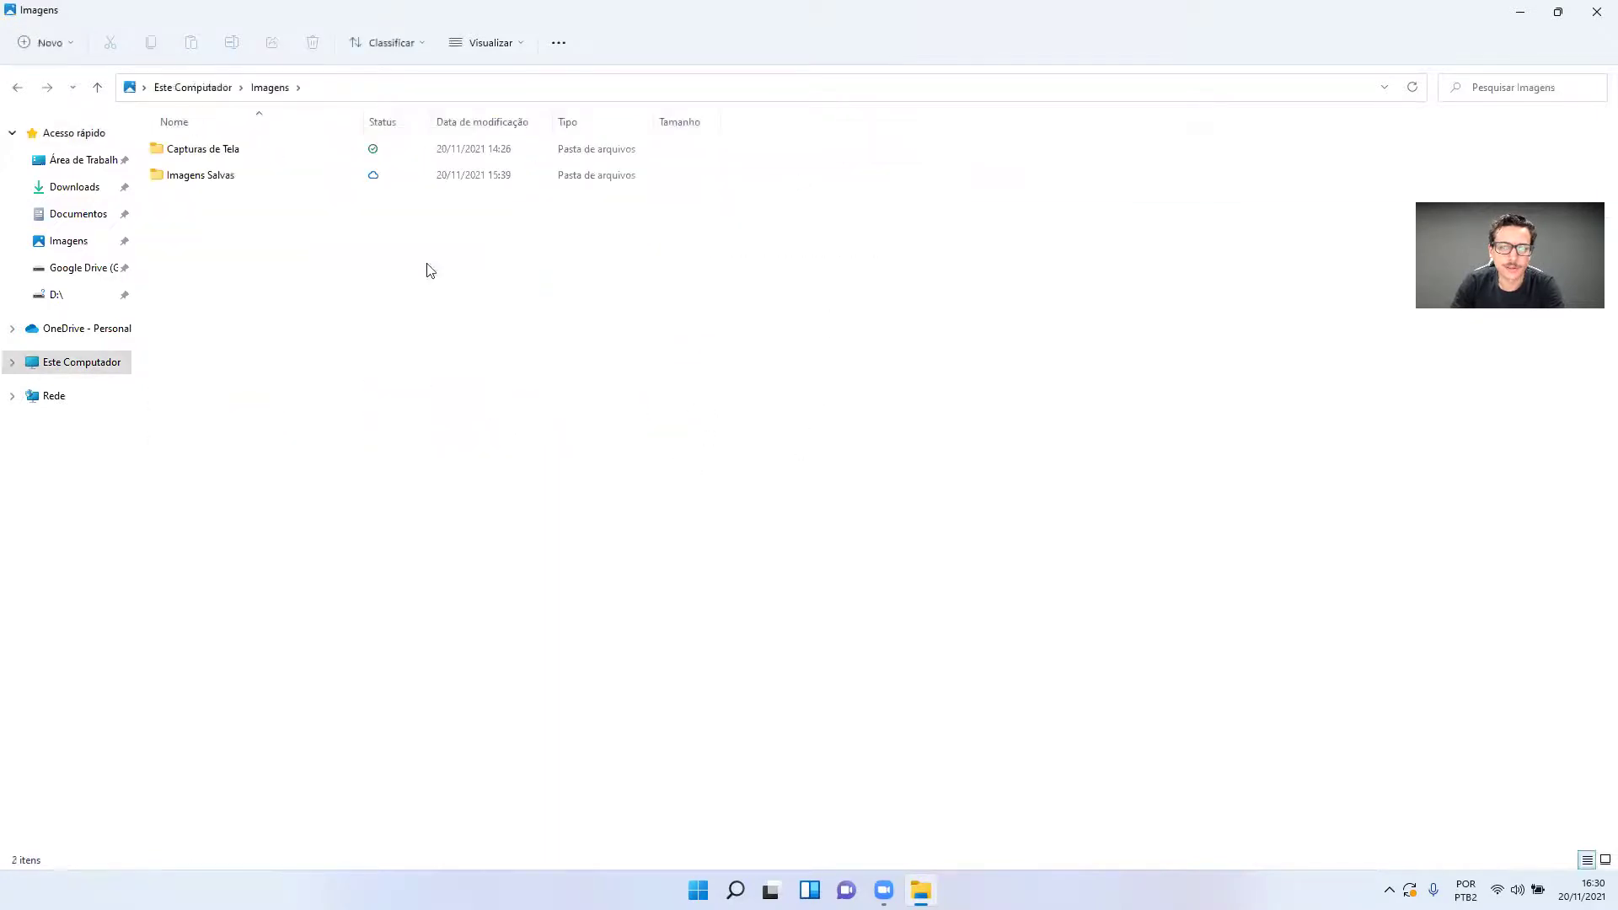
# - View the drives in Este Computador and the contents of Disco Local (C:), and return to Este Computador
pyautogui.click(90, 338)
pyautogui.click(81, 362)
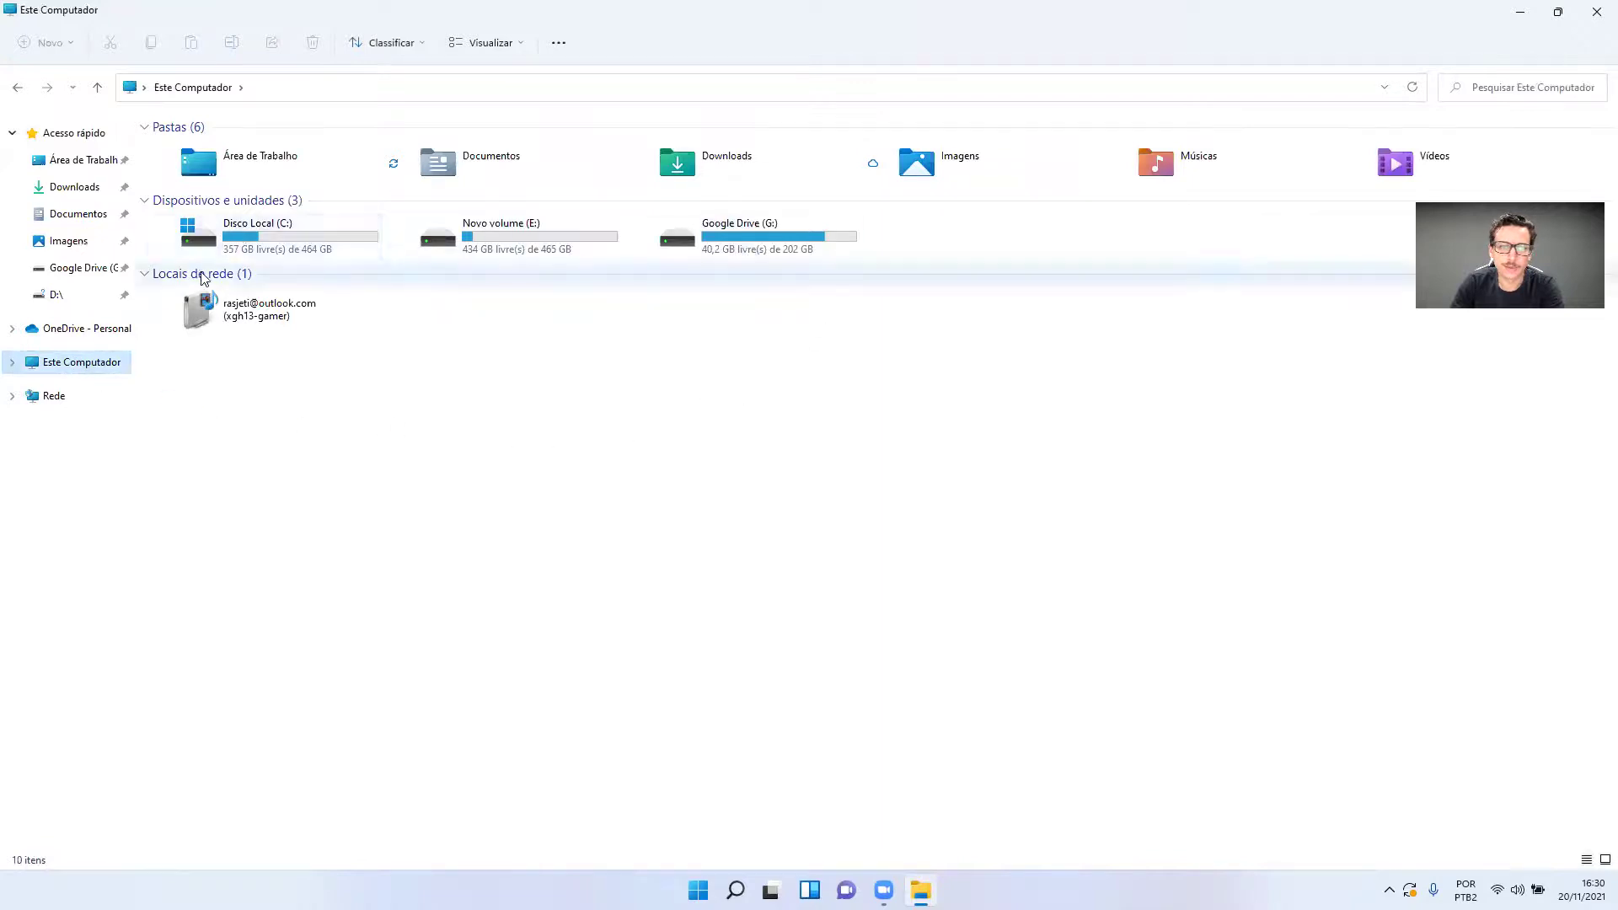
pyautogui.doubleClick(294, 241)
pyautogui.hotkey('alt', 'Left')
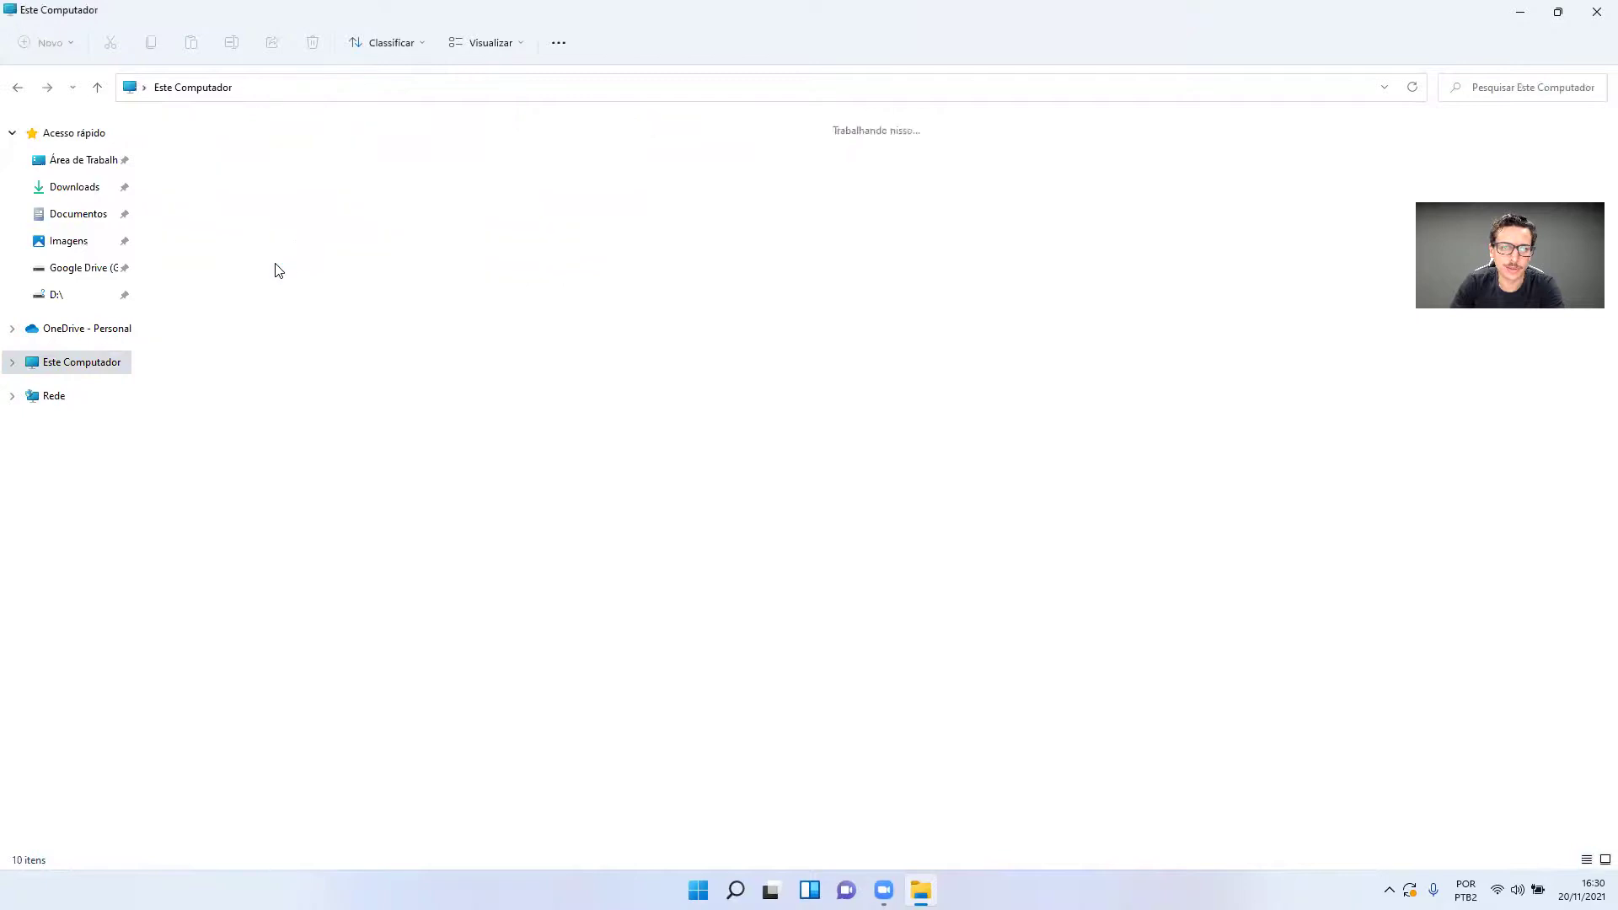
# - Try to remove the network device listed under Locais de rede
pyautogui.rightClick(219, 312)
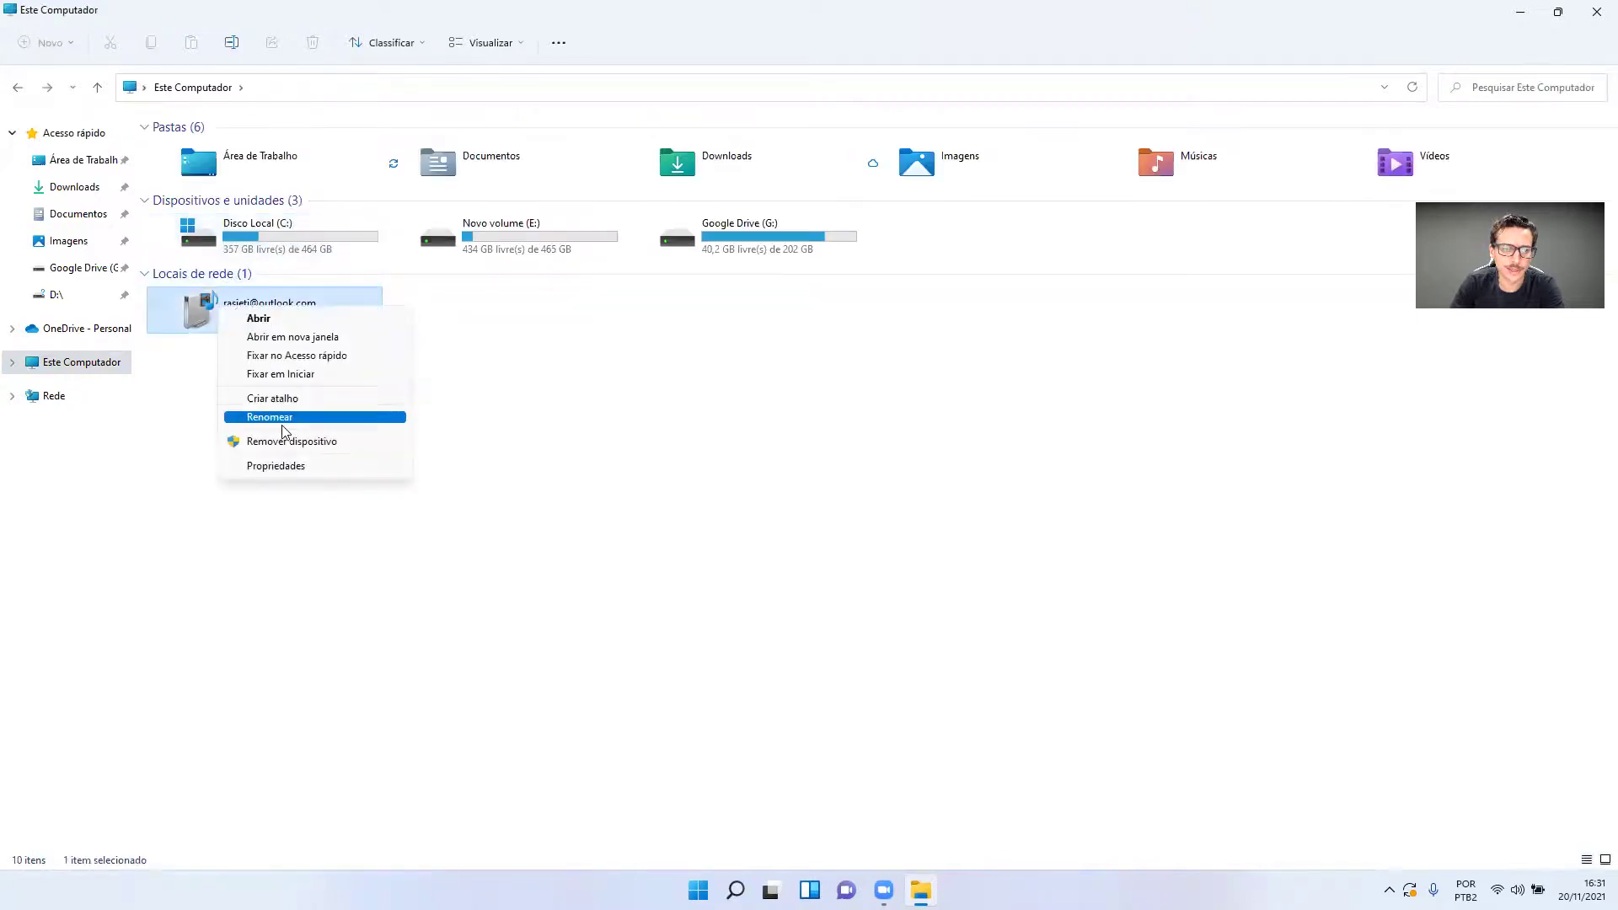
pyautogui.click(291, 439)
pyautogui.click(892, 457)
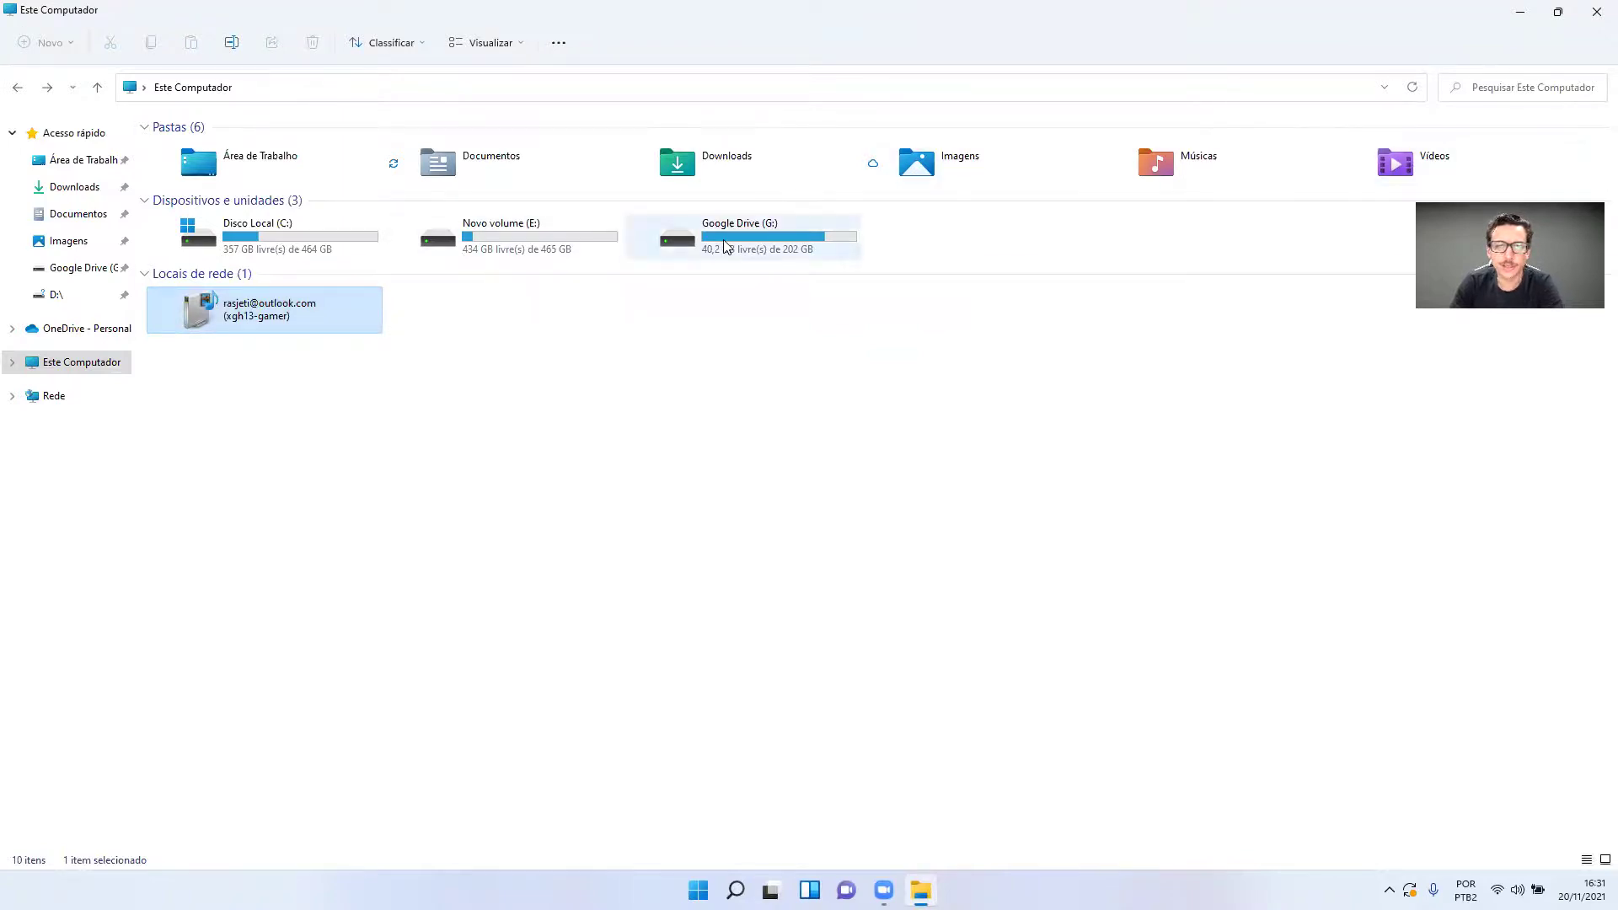
# - Open Disco Local (C:), restore its window to a smaller size and maximize it again
pyautogui.doubleClick(364, 242)
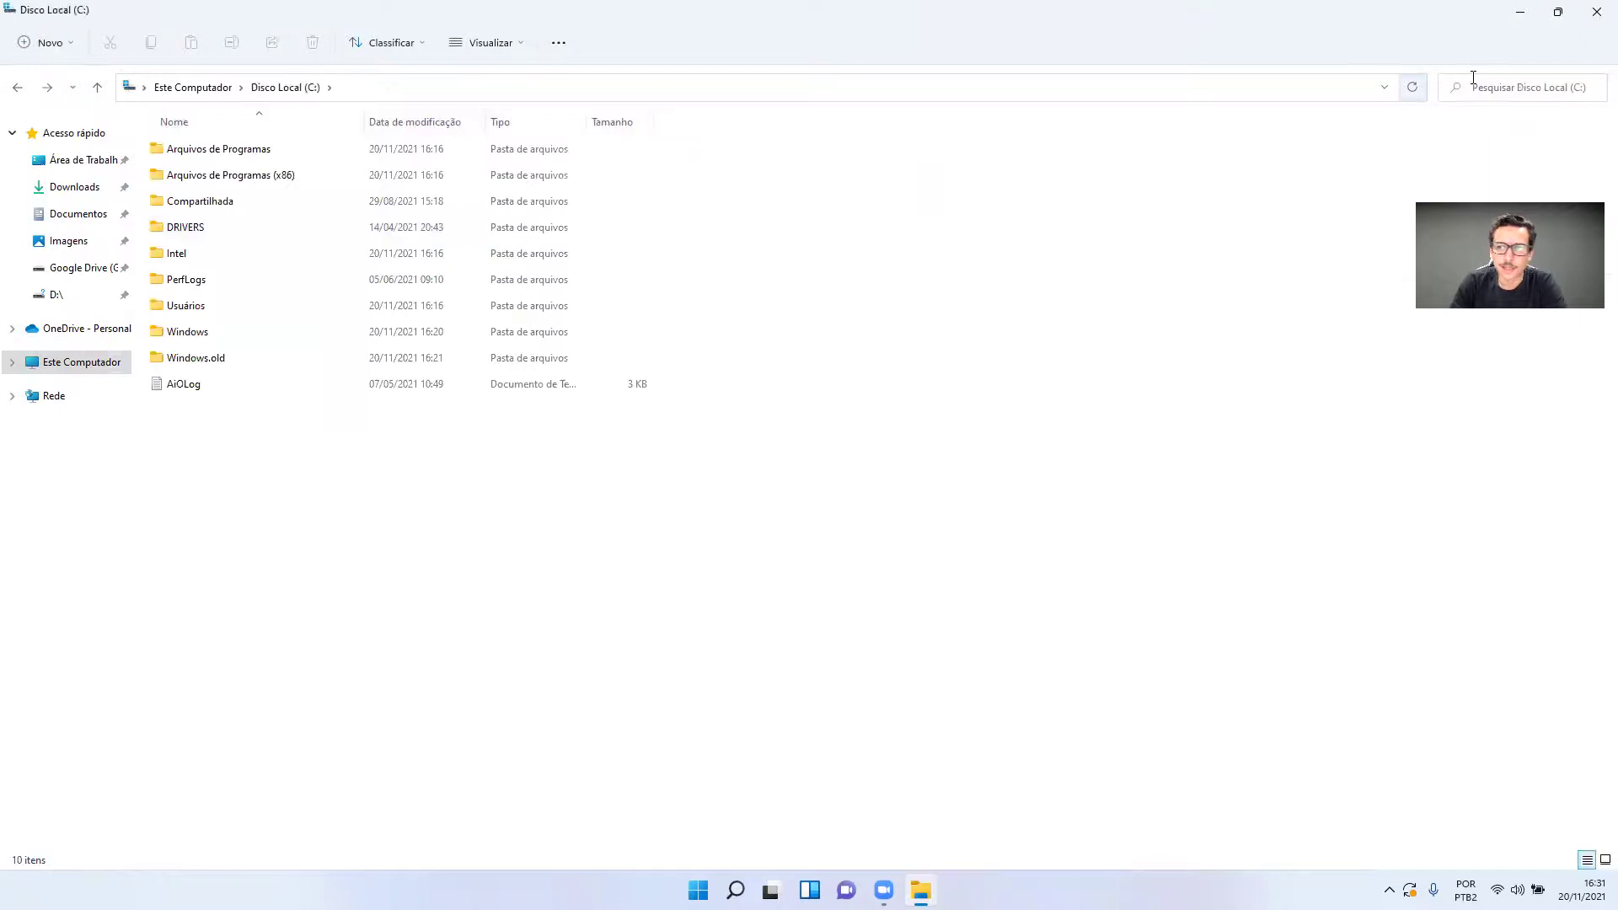
pyautogui.moveTo(1557, 16)
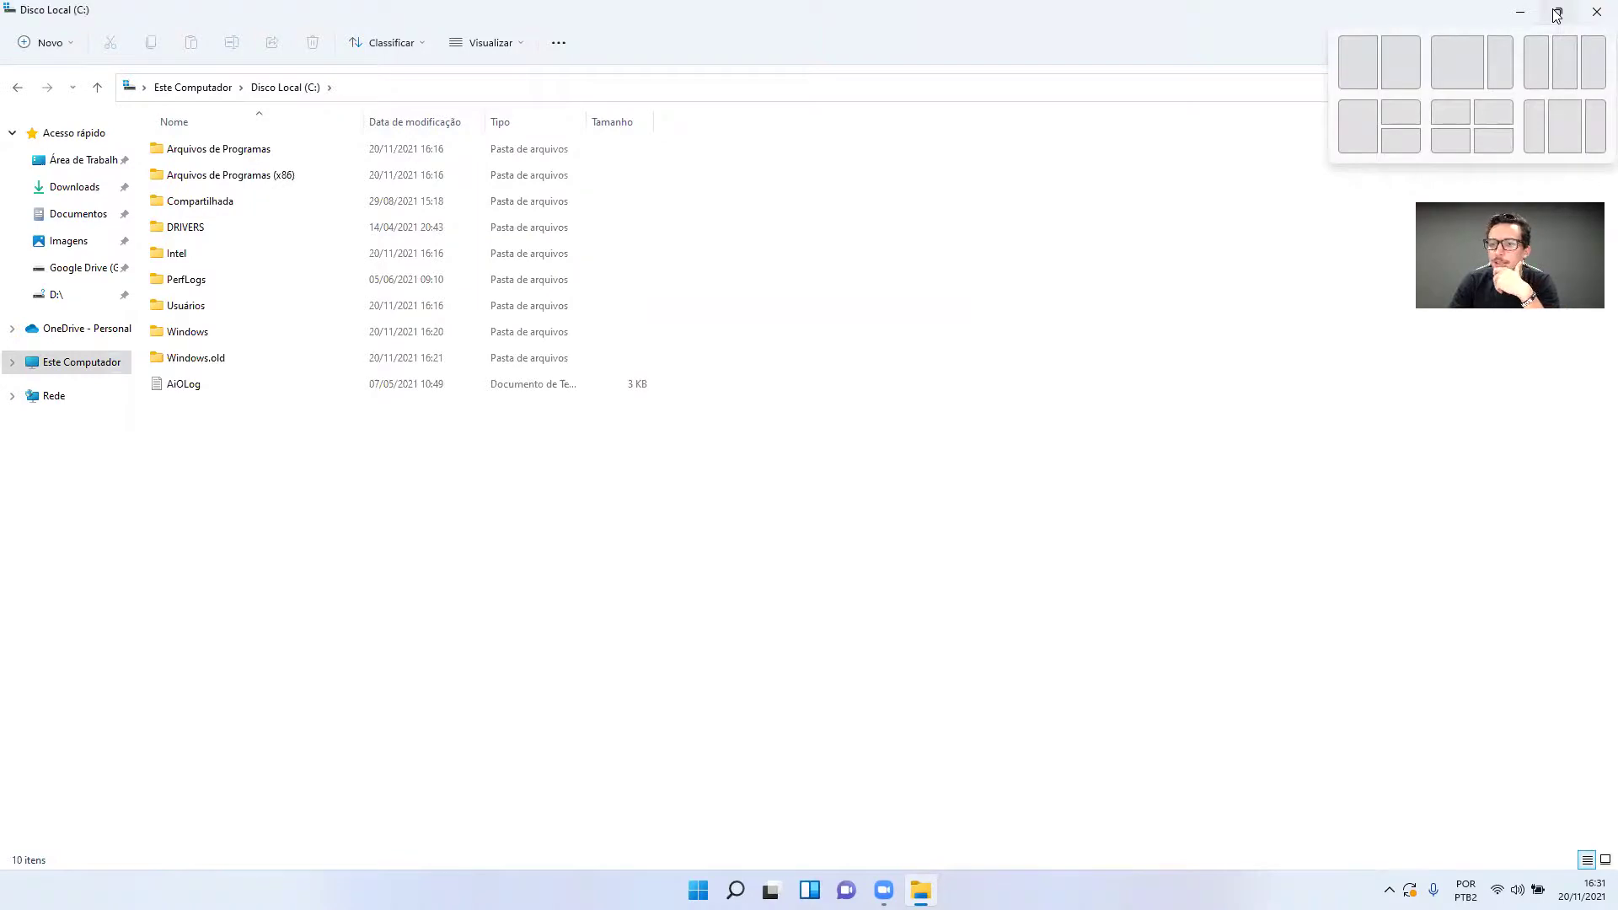
pyautogui.click(1557, 13)
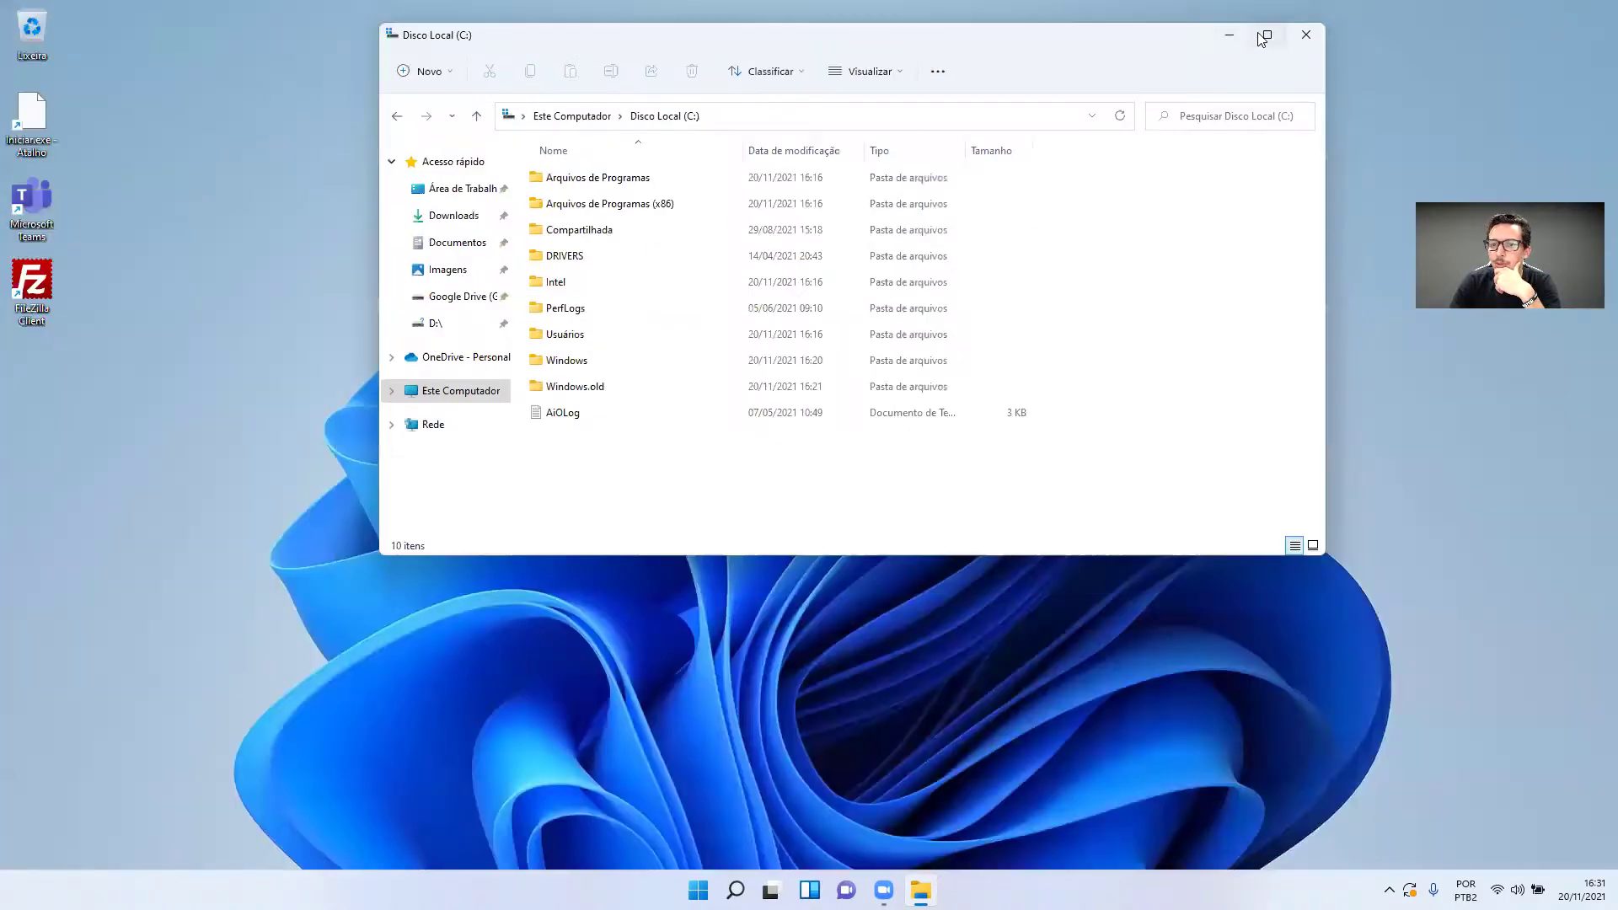
pyautogui.click(1264, 36)
# - Snap the Disco Local (C:) window to the centre column layout and to the upper-right quarter of the desktop
pyautogui.click(1559, 13)
pyautogui.moveTo(1001, 612); pyautogui.dragTo(1196, 666)
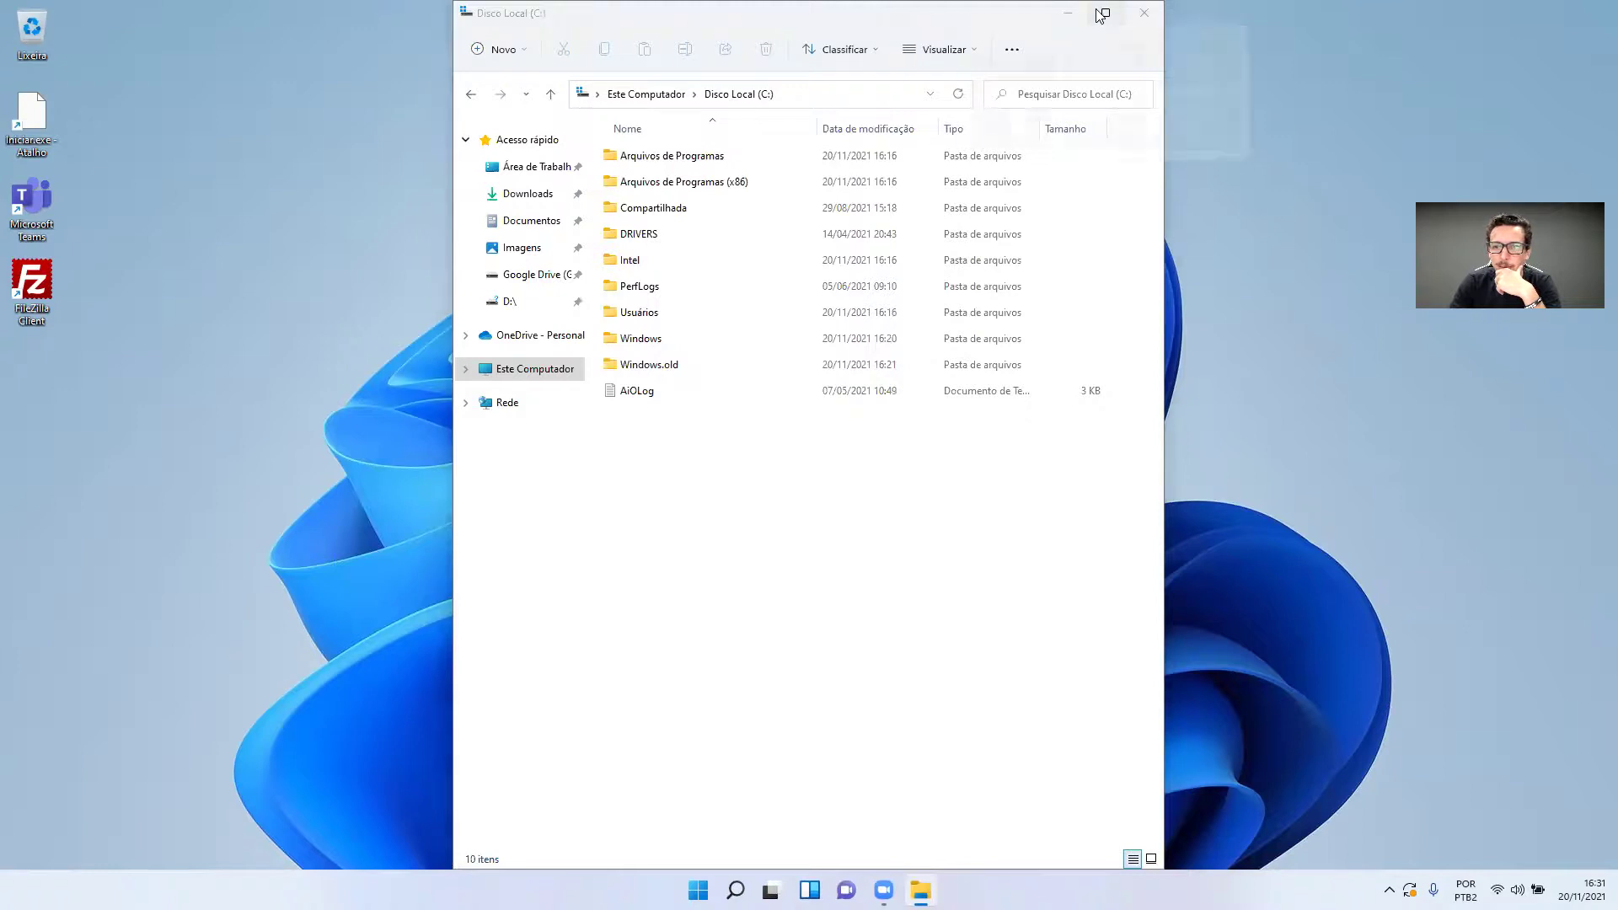
pyautogui.moveTo(1100, 11)
pyautogui.click(1019, 120)
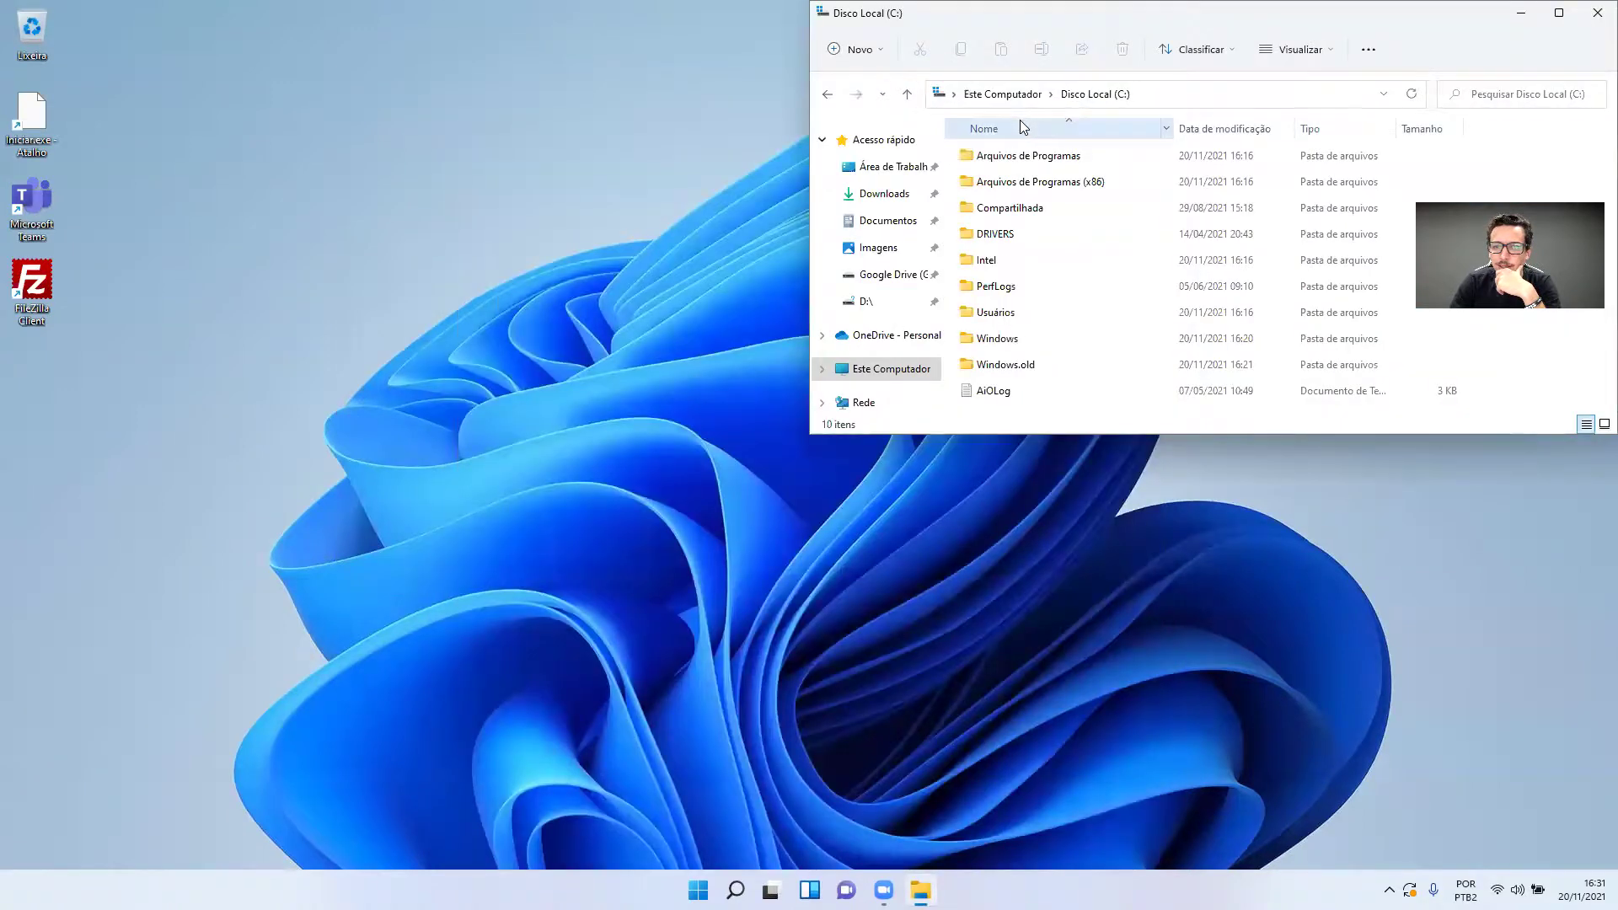
# - Snap the Disco Local (C:) window to the lower-right quarter of the desktop and to the left half
pyautogui.moveTo(1558, 17)
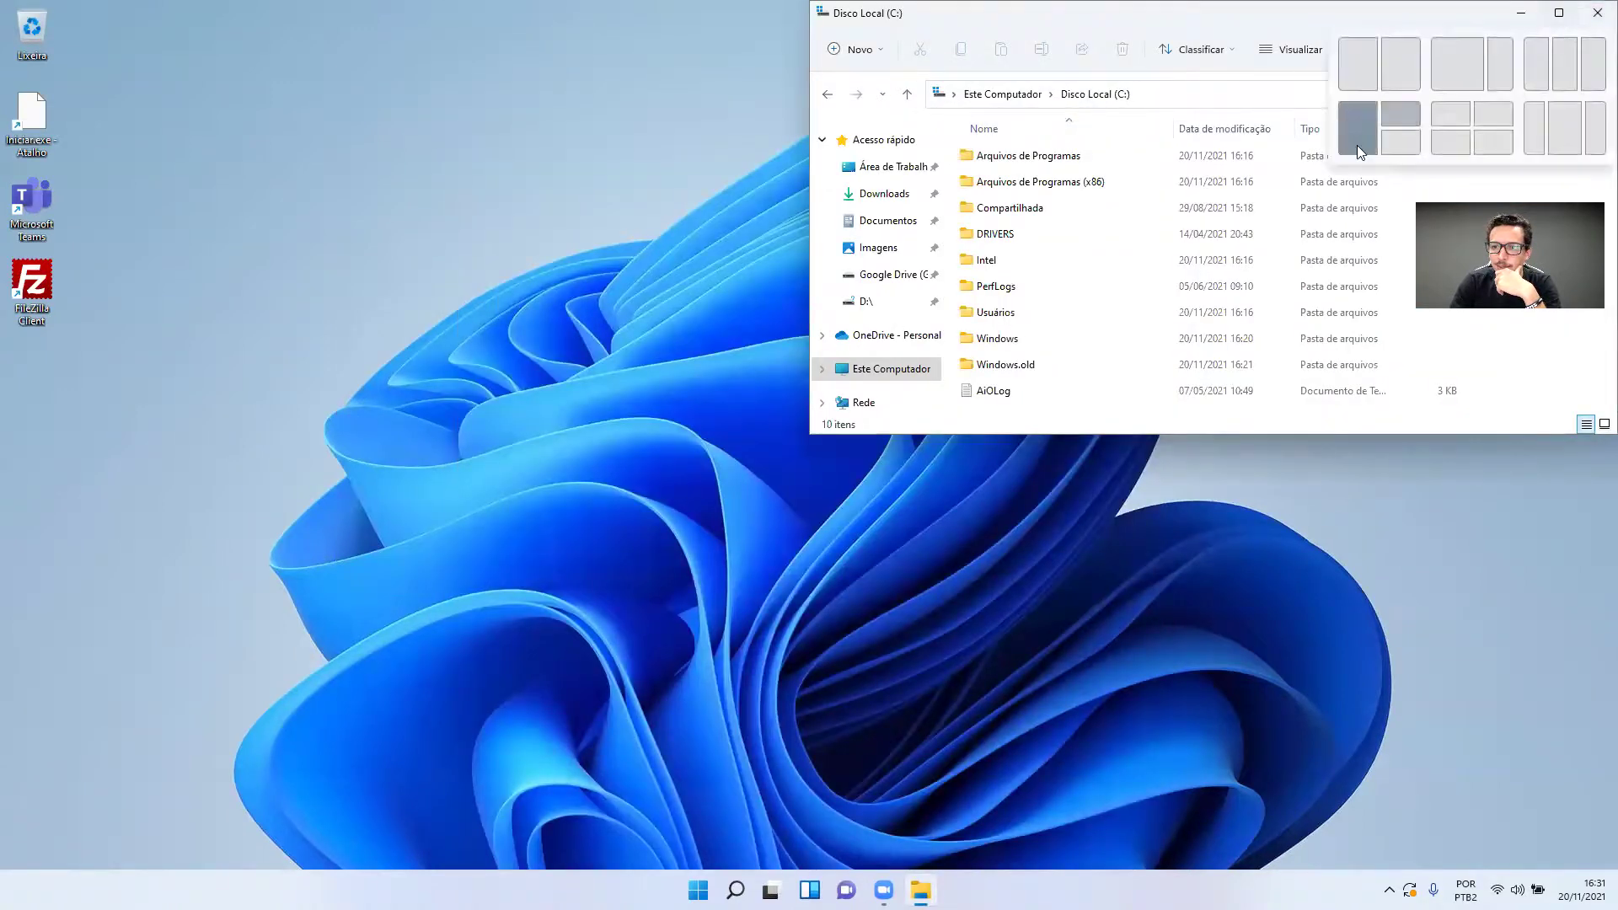
pyautogui.click(1399, 143)
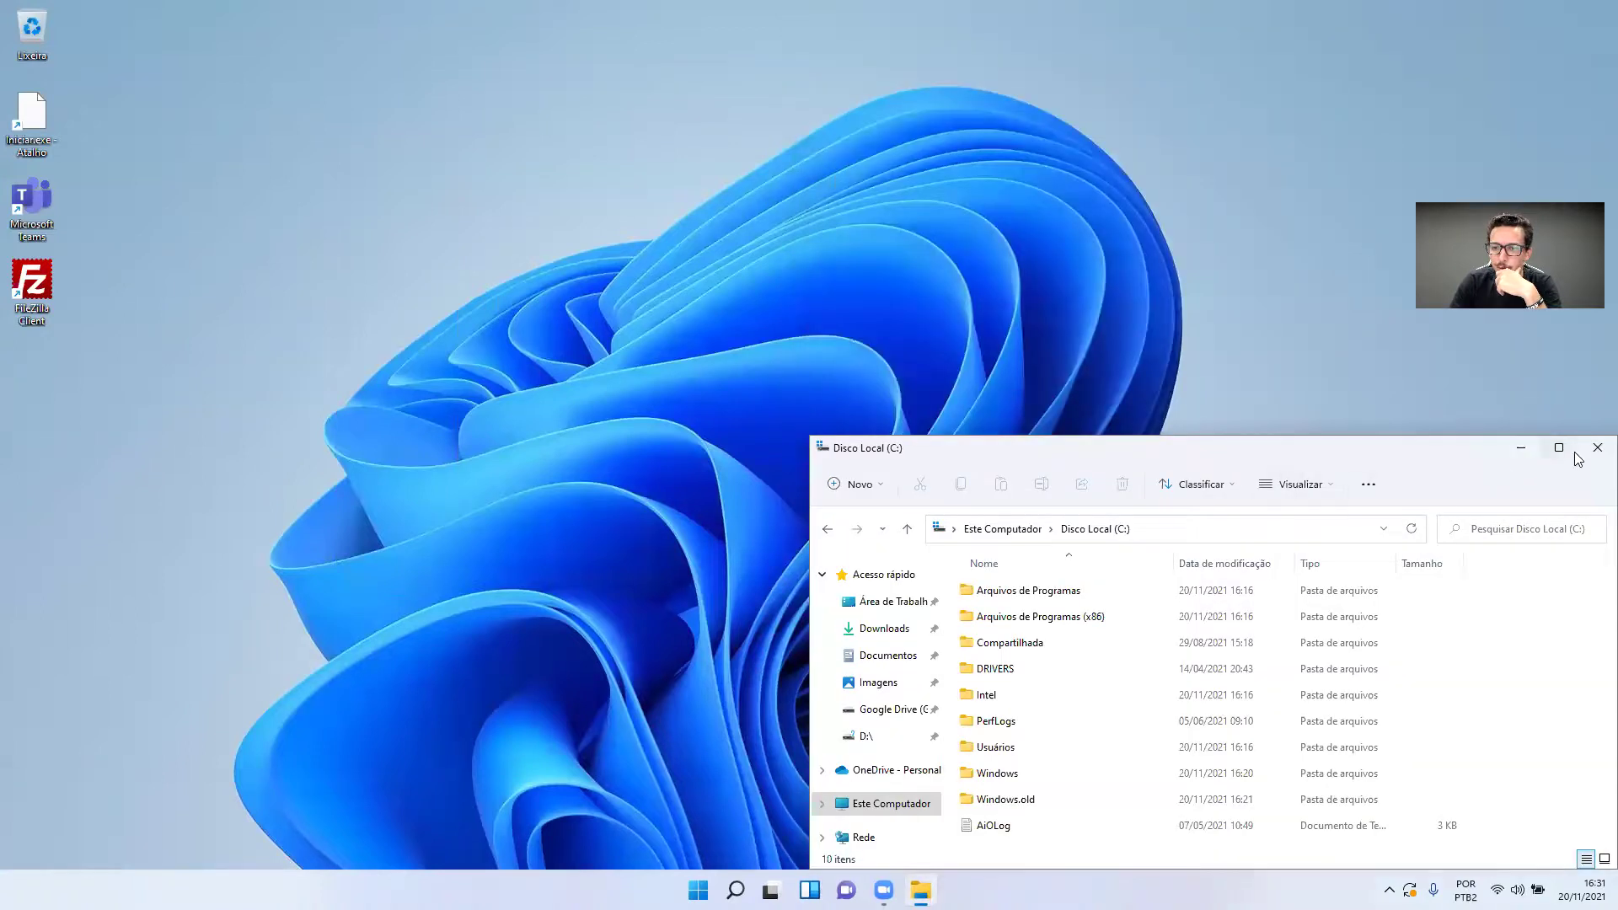
pyautogui.moveTo(1573, 453)
pyautogui.click(1357, 557)
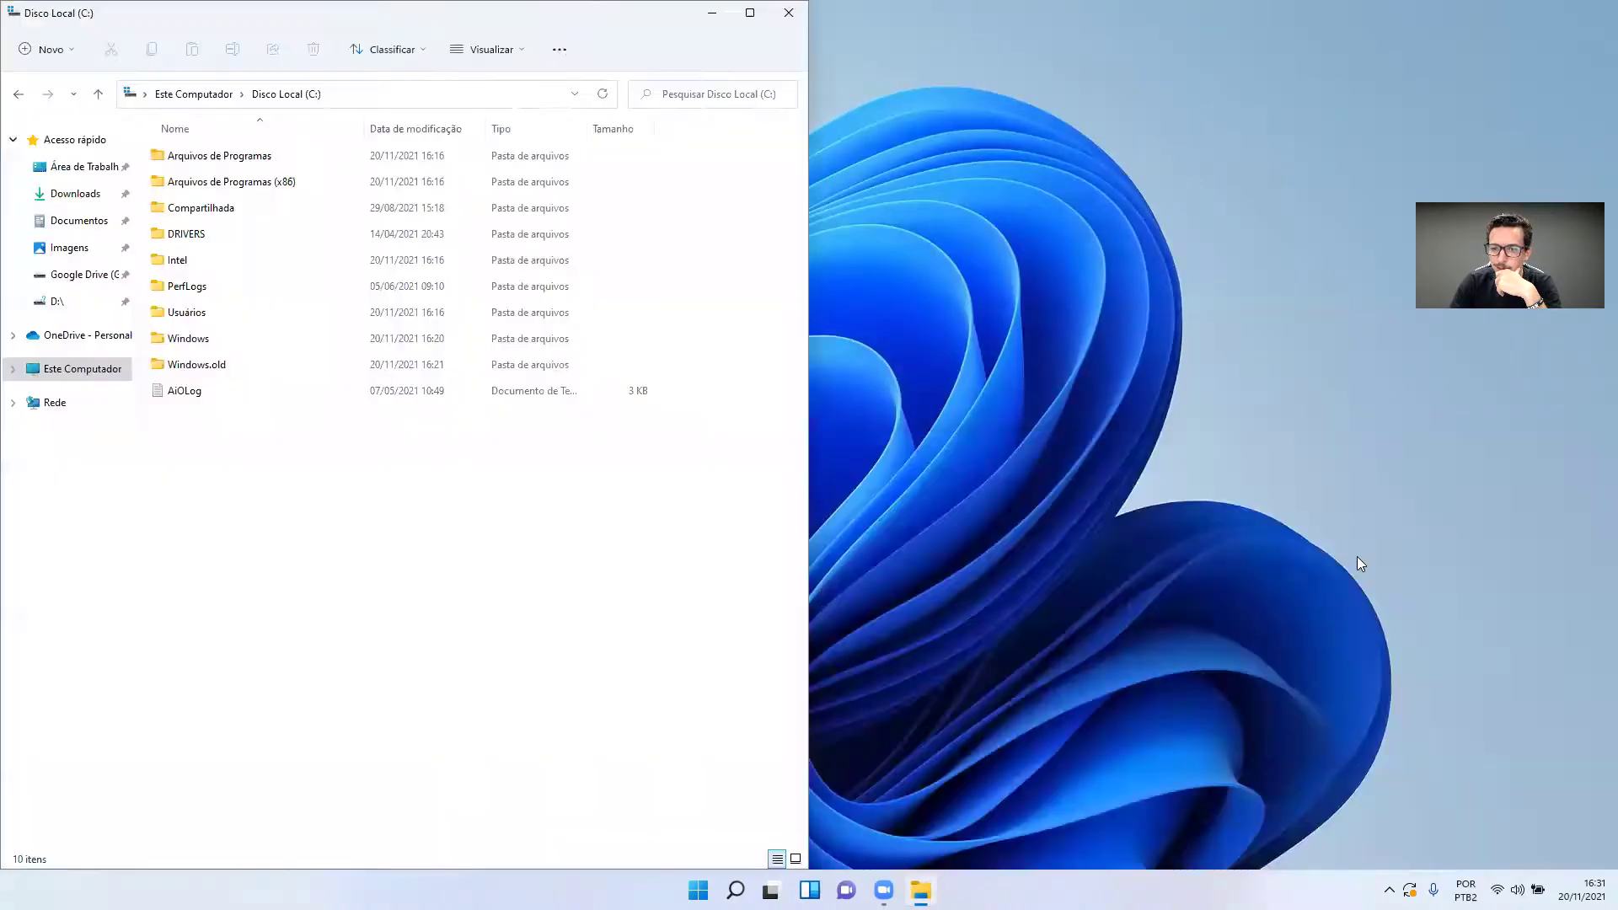
# - Restore the Disco Local (C:) window from its snapped layout, maximize it and close it
pyautogui.moveTo(73, 18); pyautogui.dragTo(71, 15)
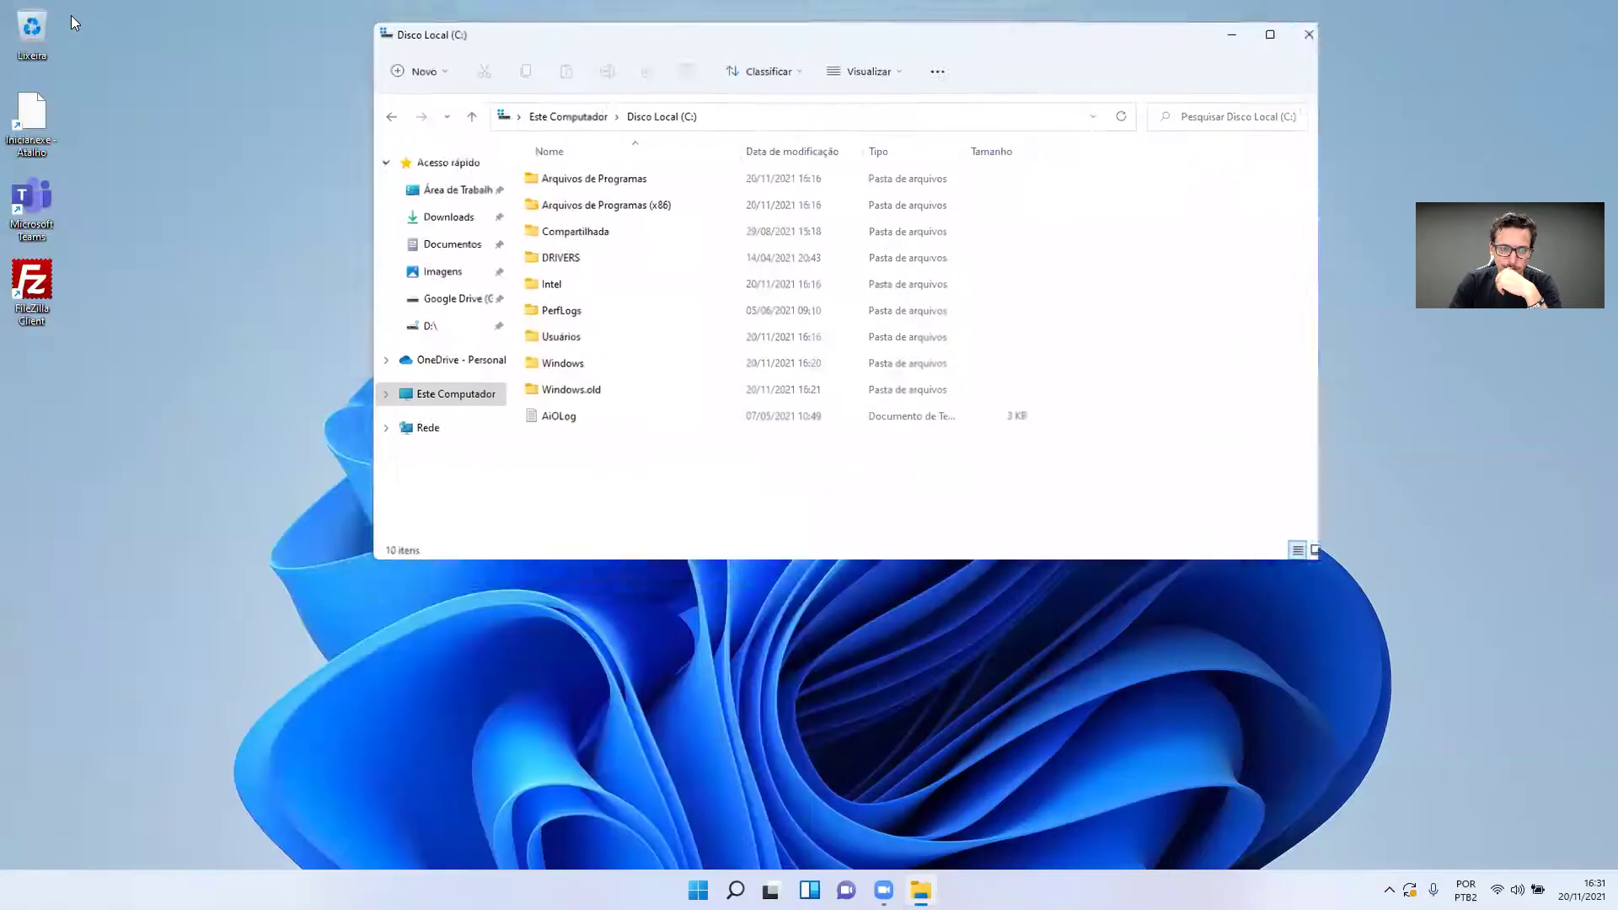
pyautogui.doubleClick(1127, 43)
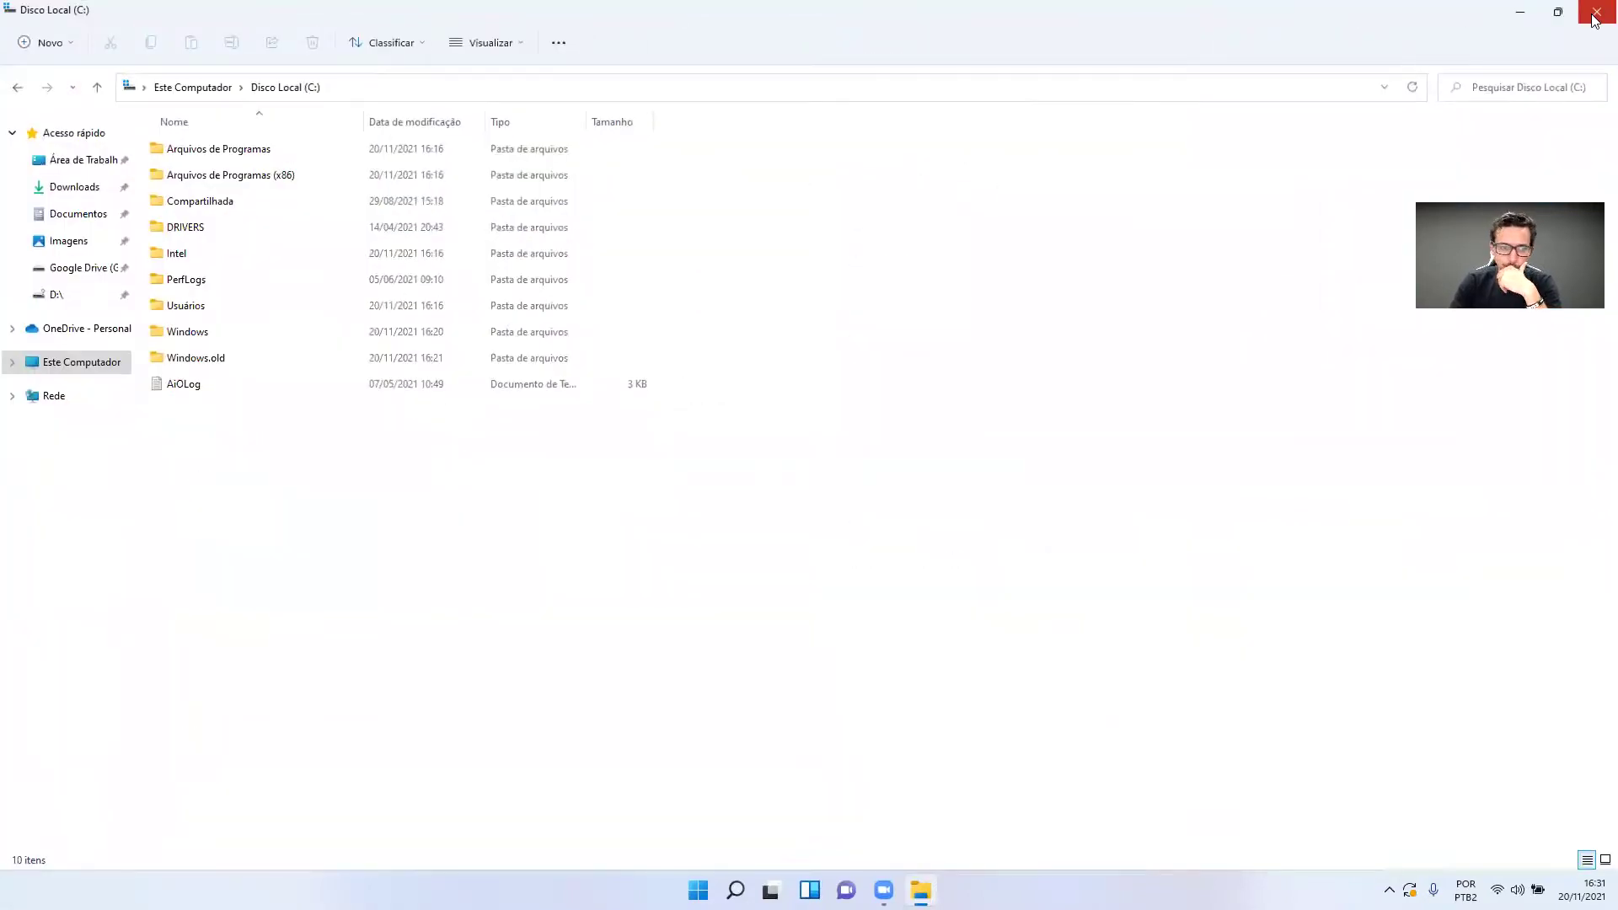
pyautogui.click(1595, 14)
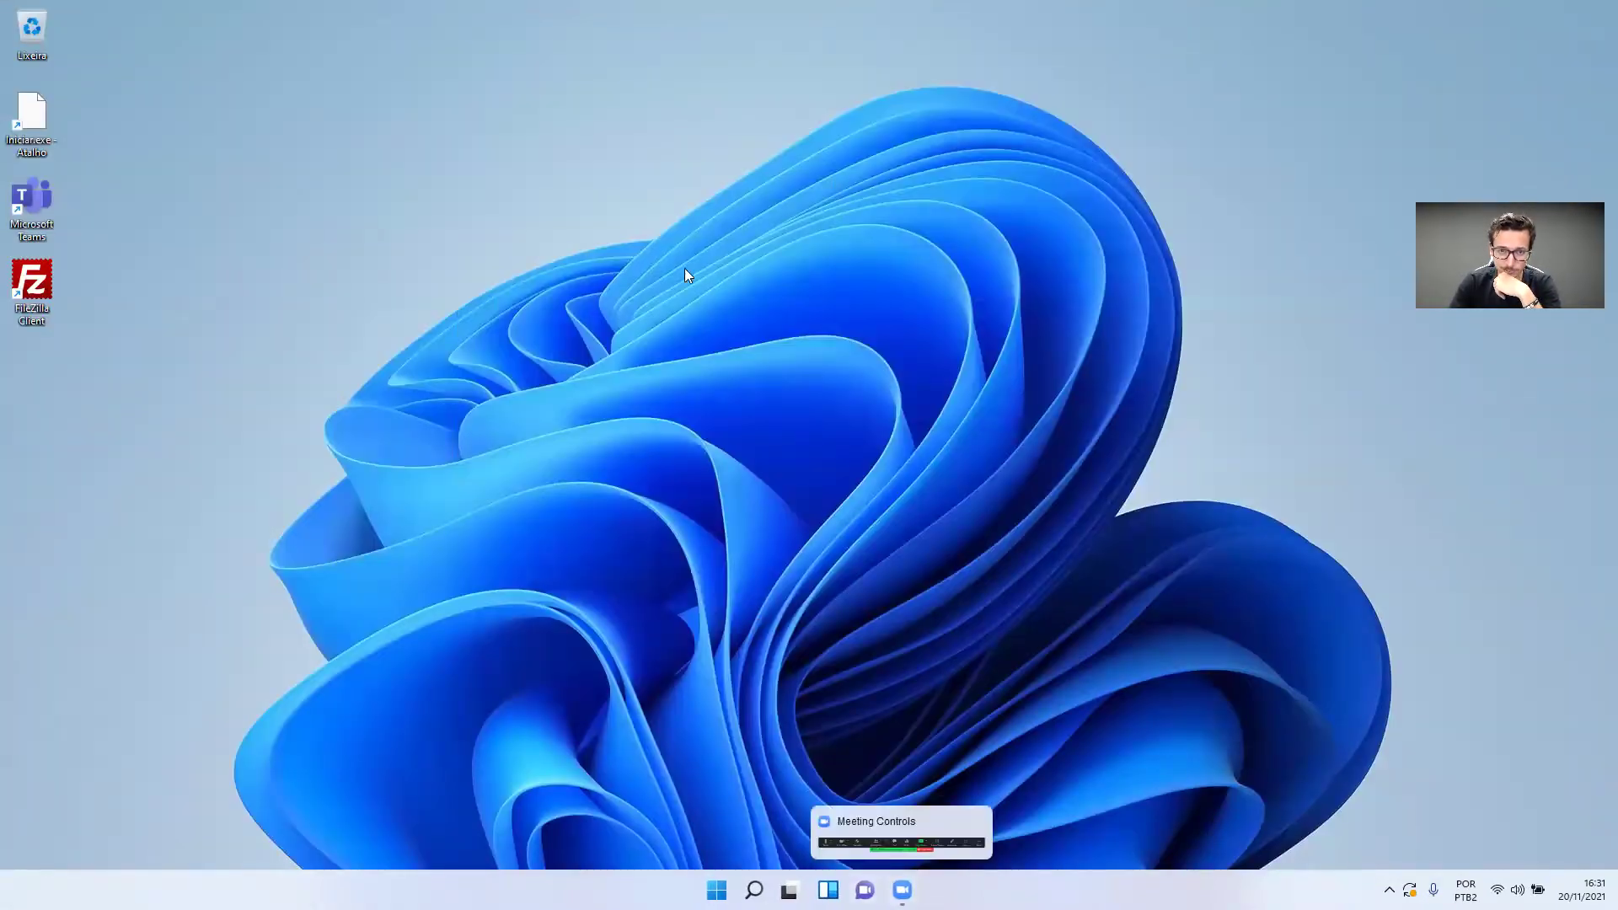